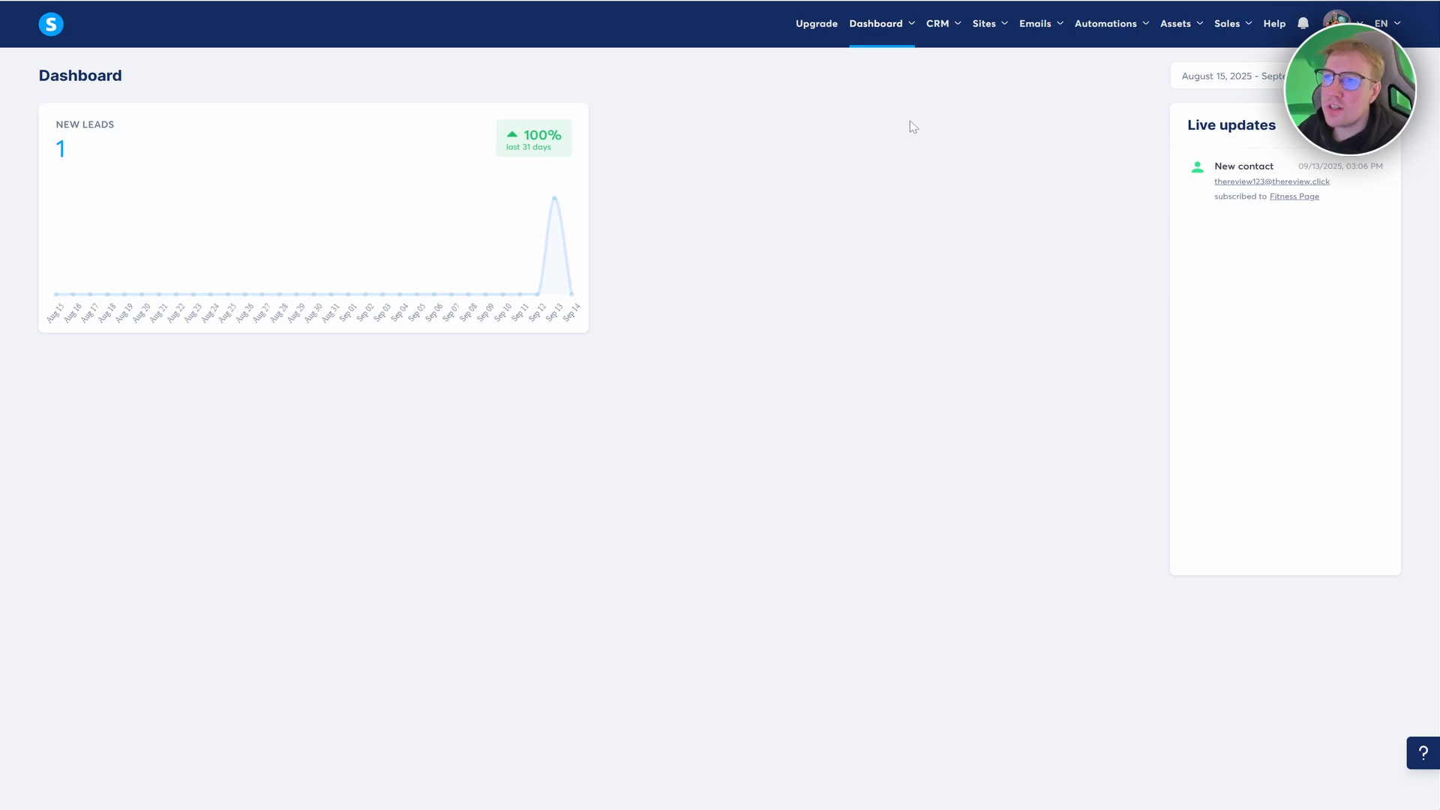
- Begin a new sales funnel with the Sell goal and name it "Landing Page Template"
mouse_move(984, 31)
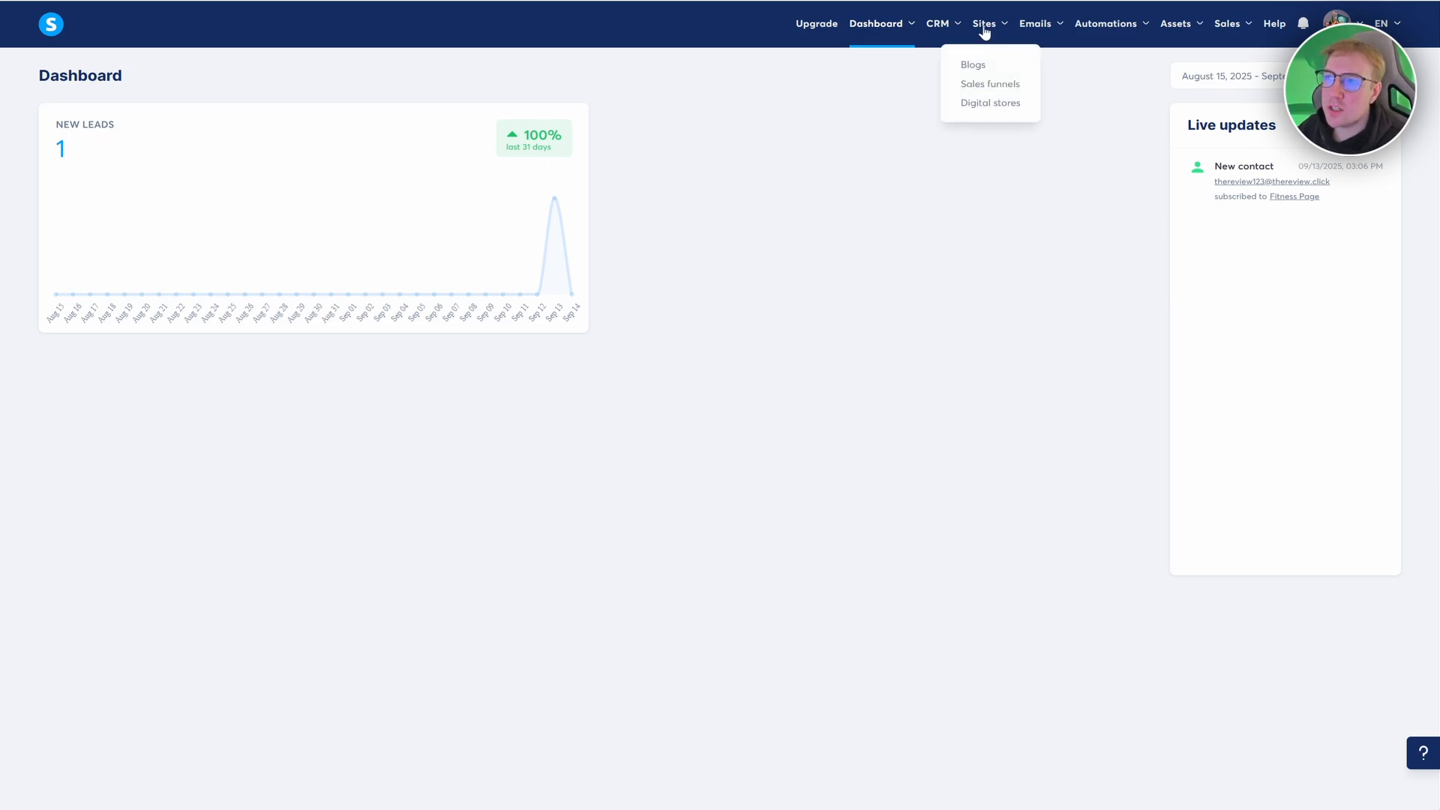
click(968, 91)
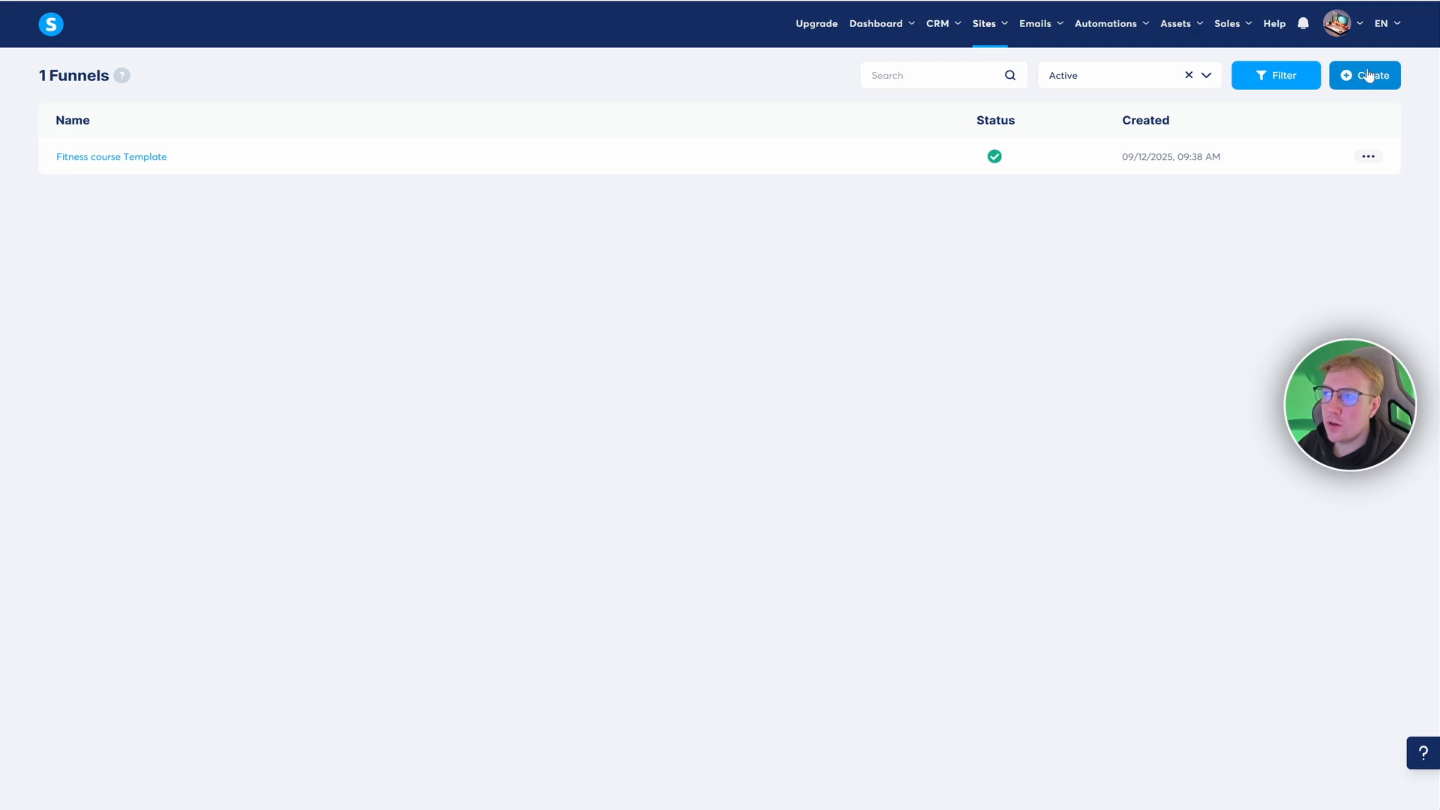
click(1368, 76)
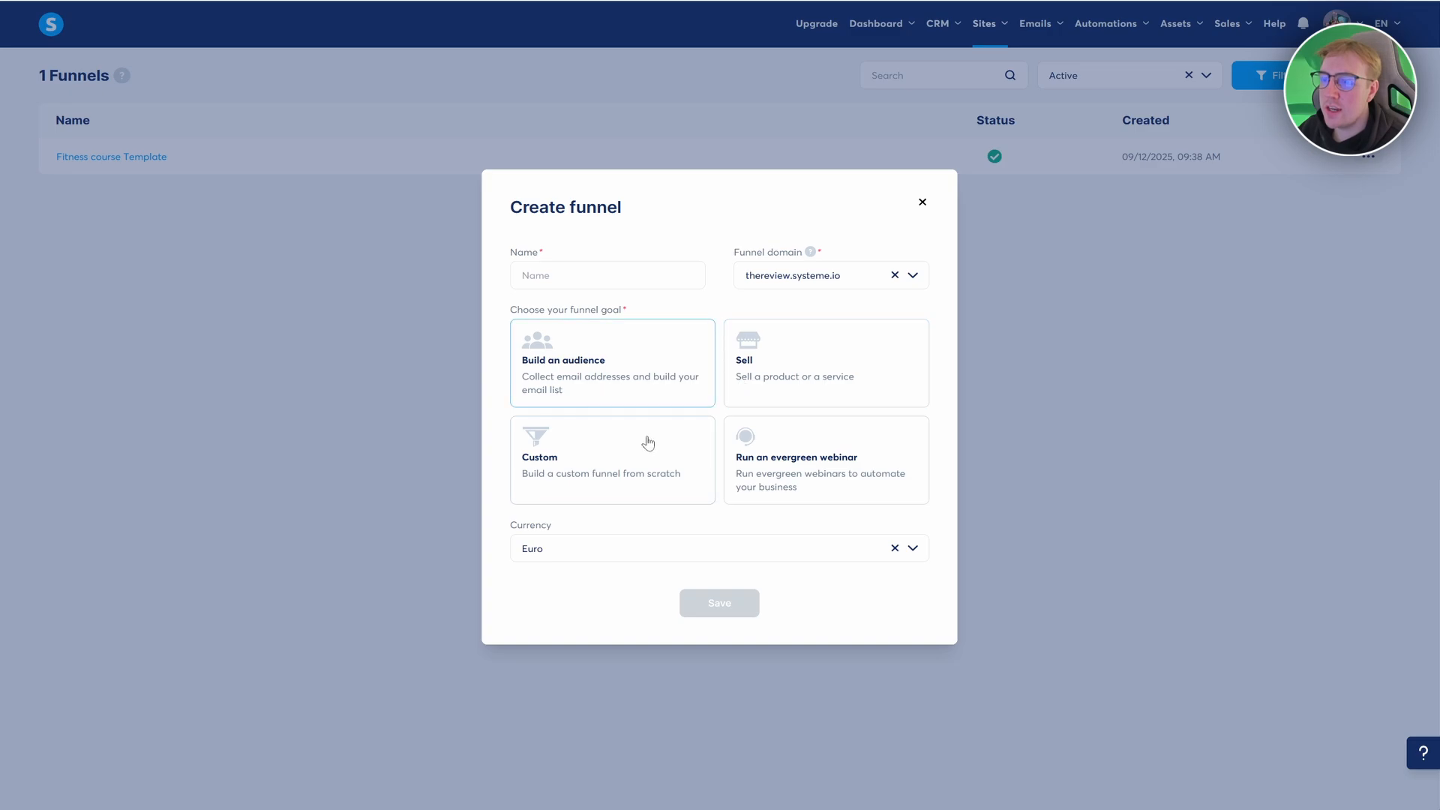
click(801, 368)
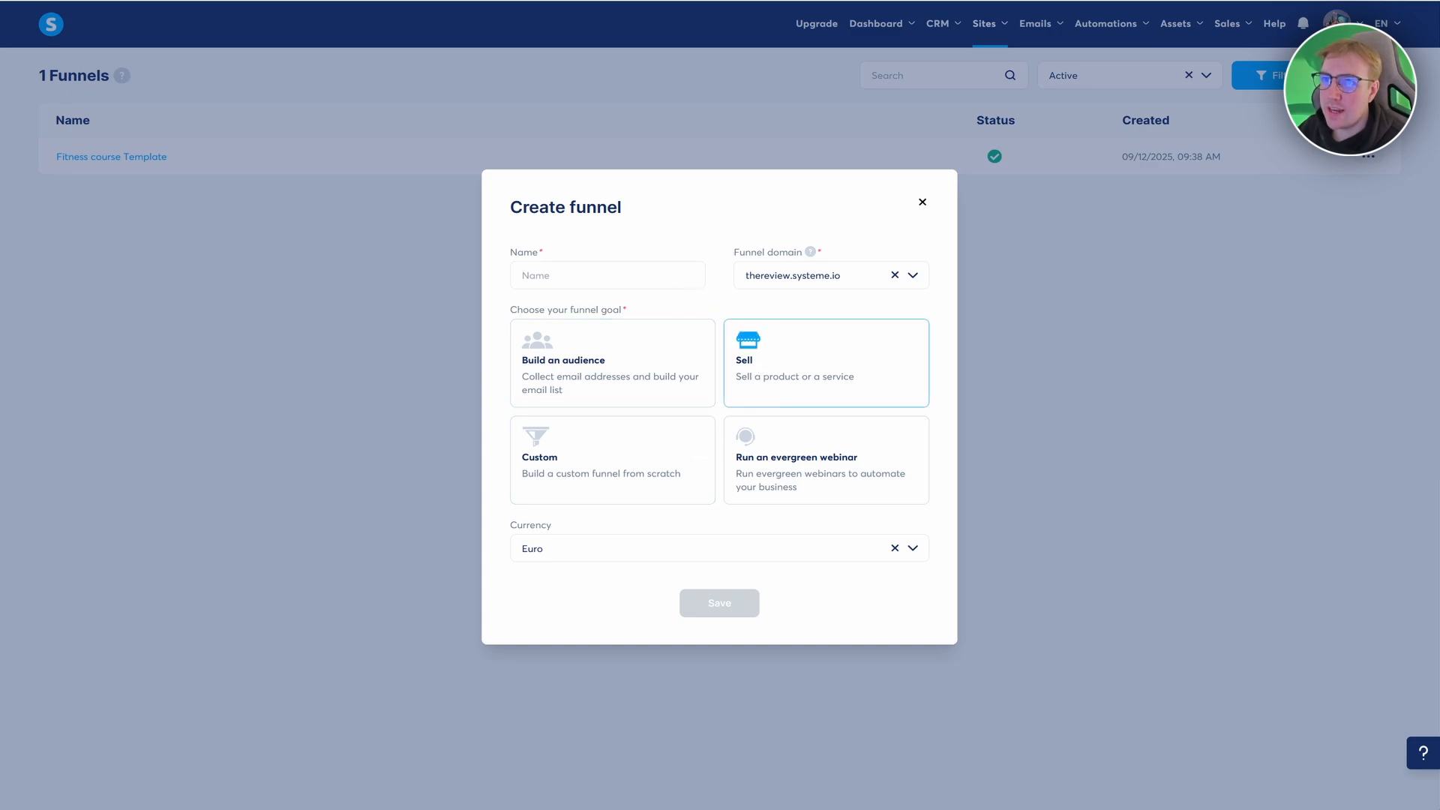
click(522, 275)
text(Landing Page Template)
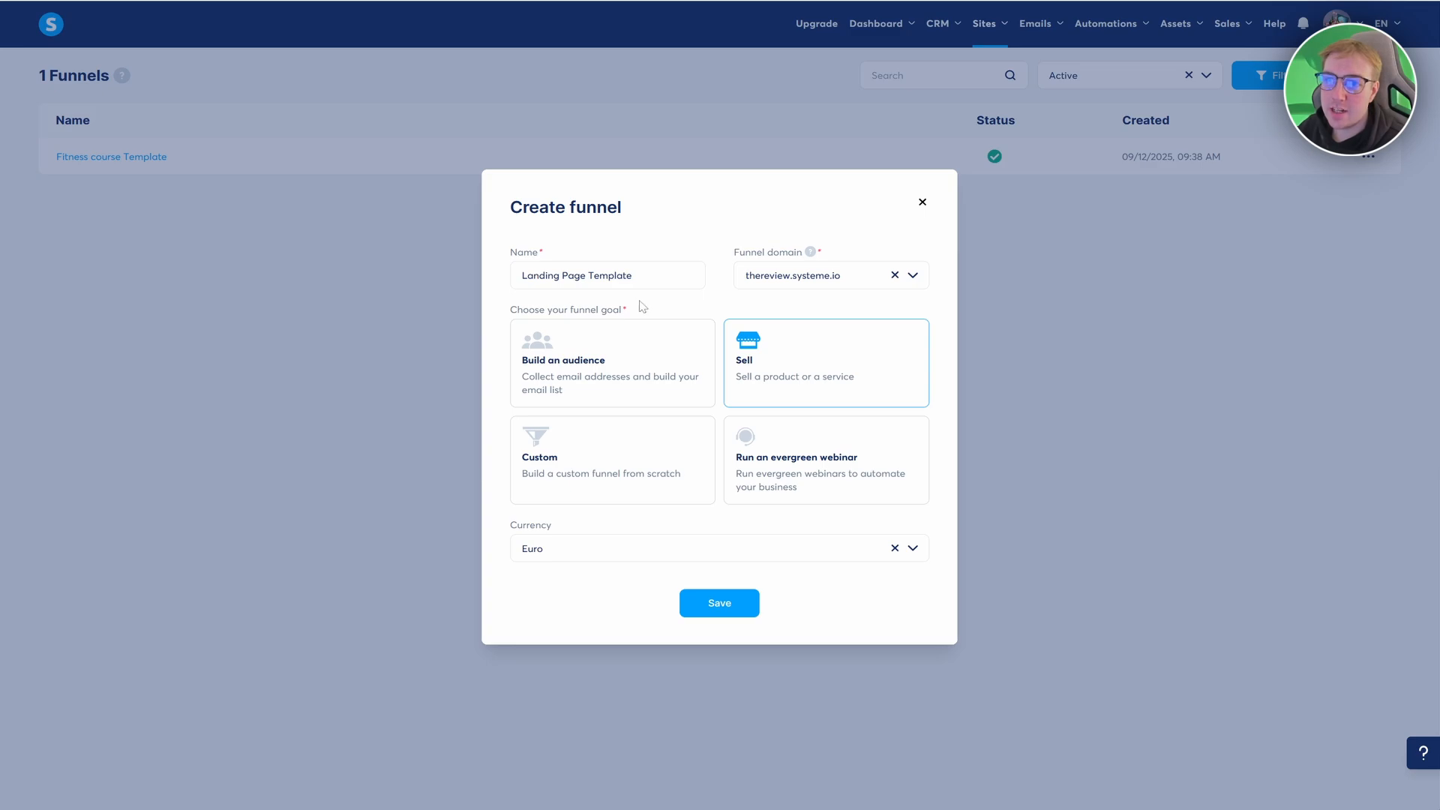
- Set the new funnel's currency to U.S. Dollar and save the funnel
click(573, 553)
scroll(664, 623, down, 20)
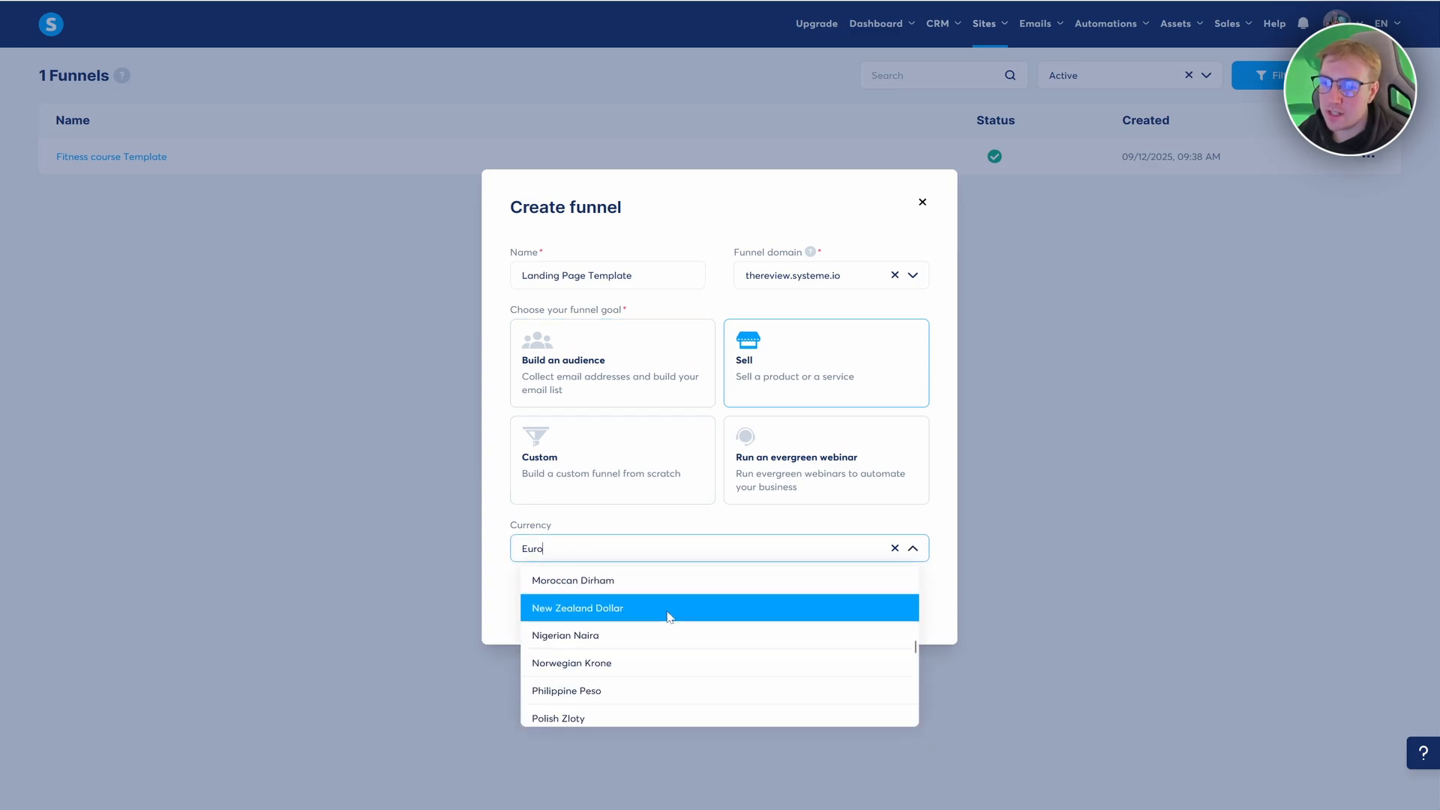
scroll(670, 615, down, 5)
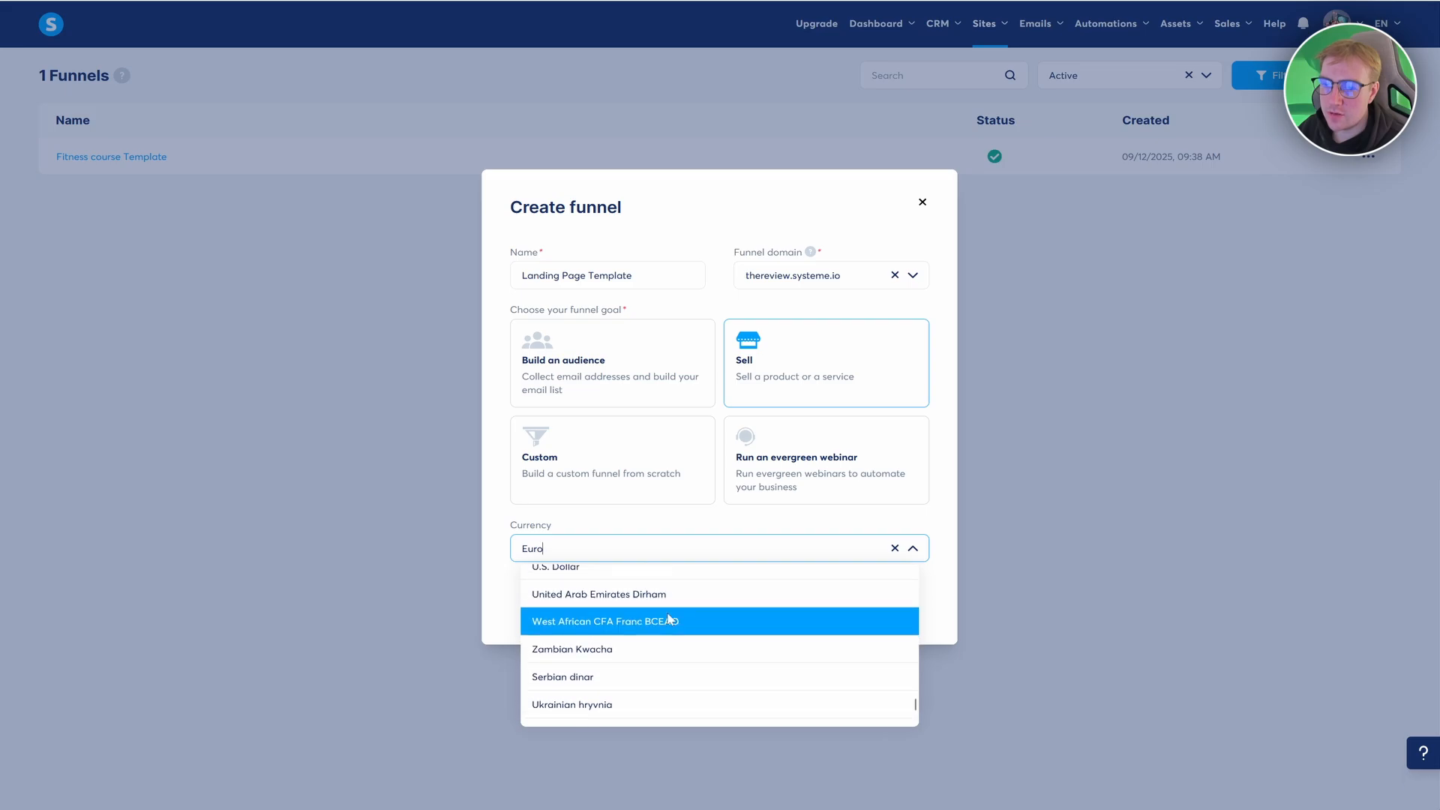
click(668, 639)
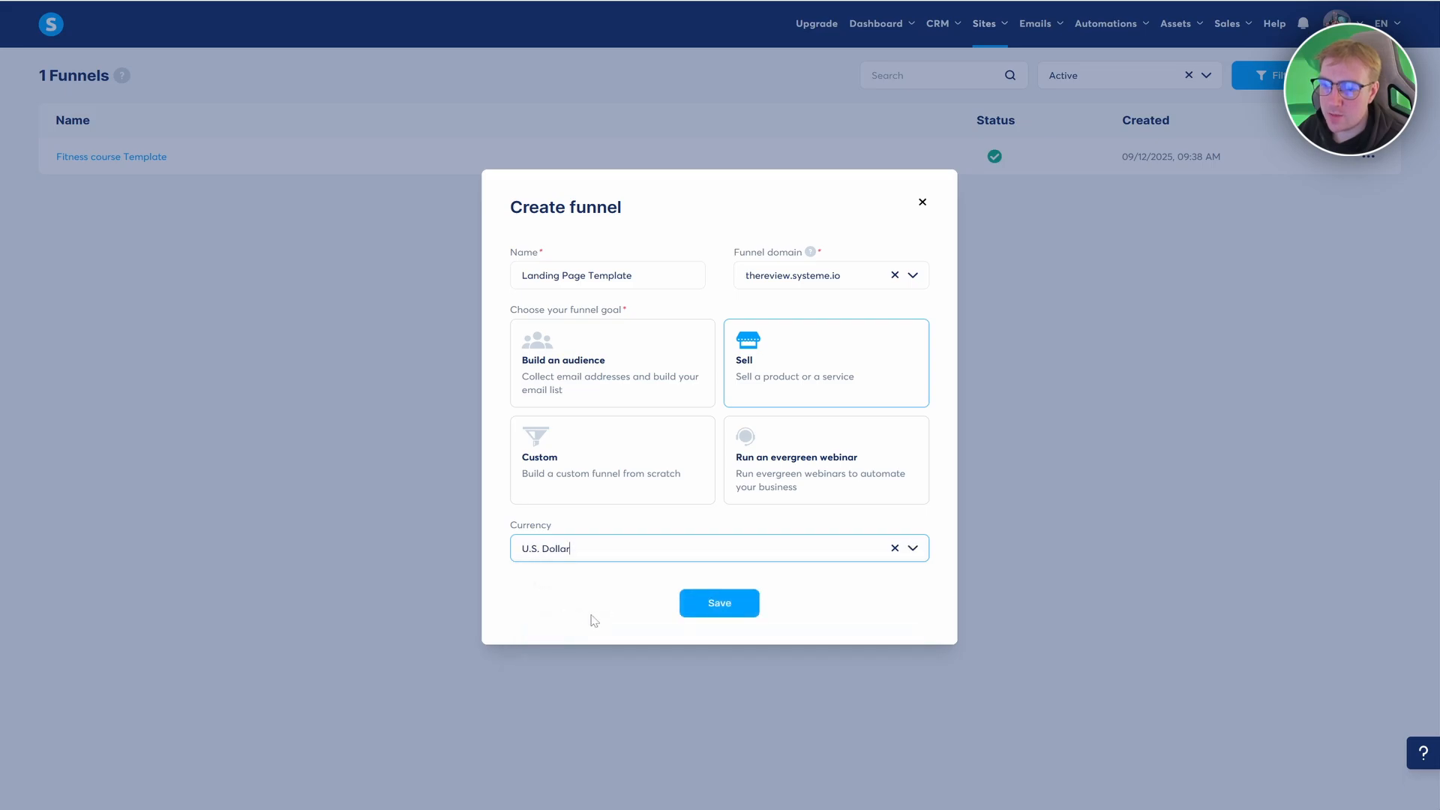
click(717, 605)
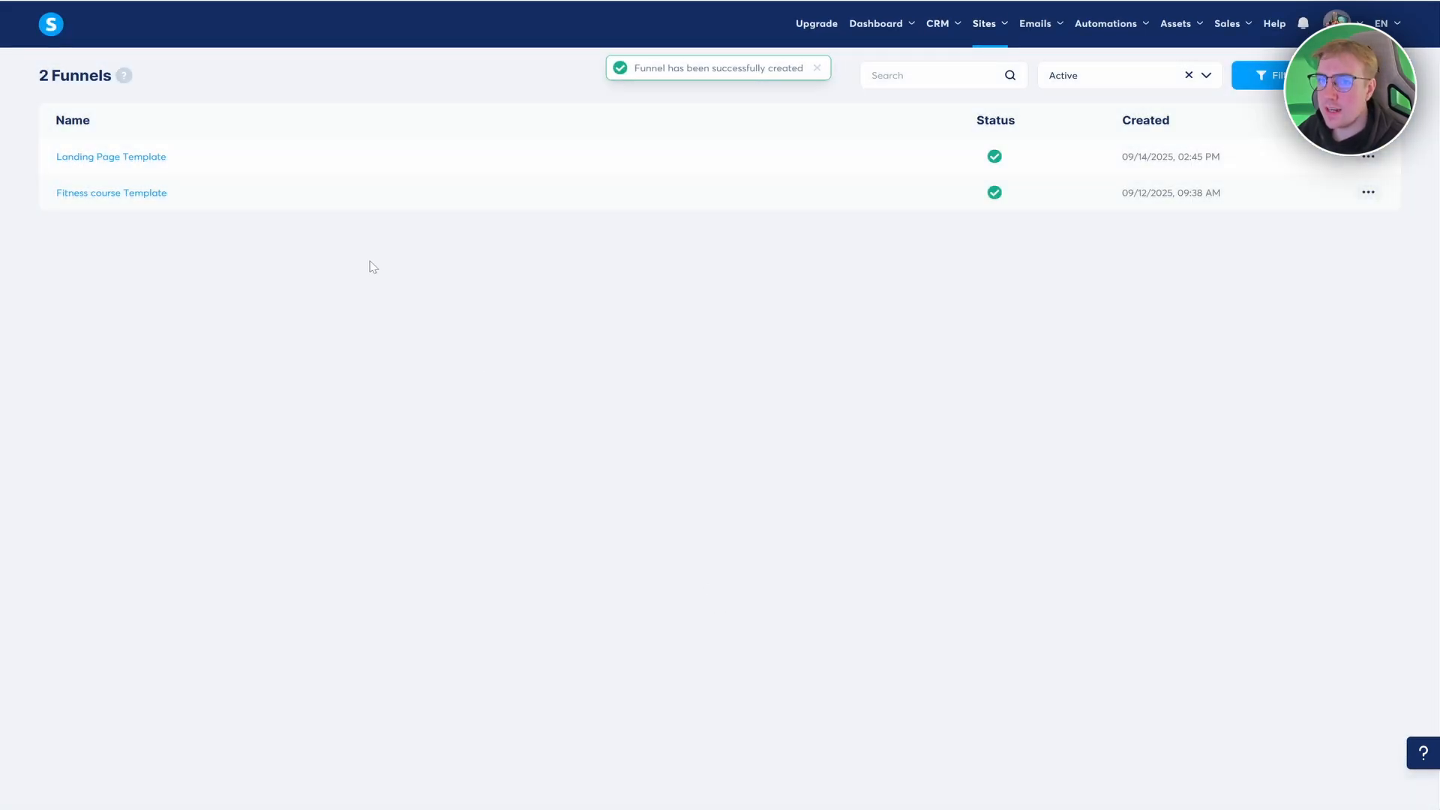
- Open the Landing Page Template funnel and remove its Order Form step
click(128, 159)
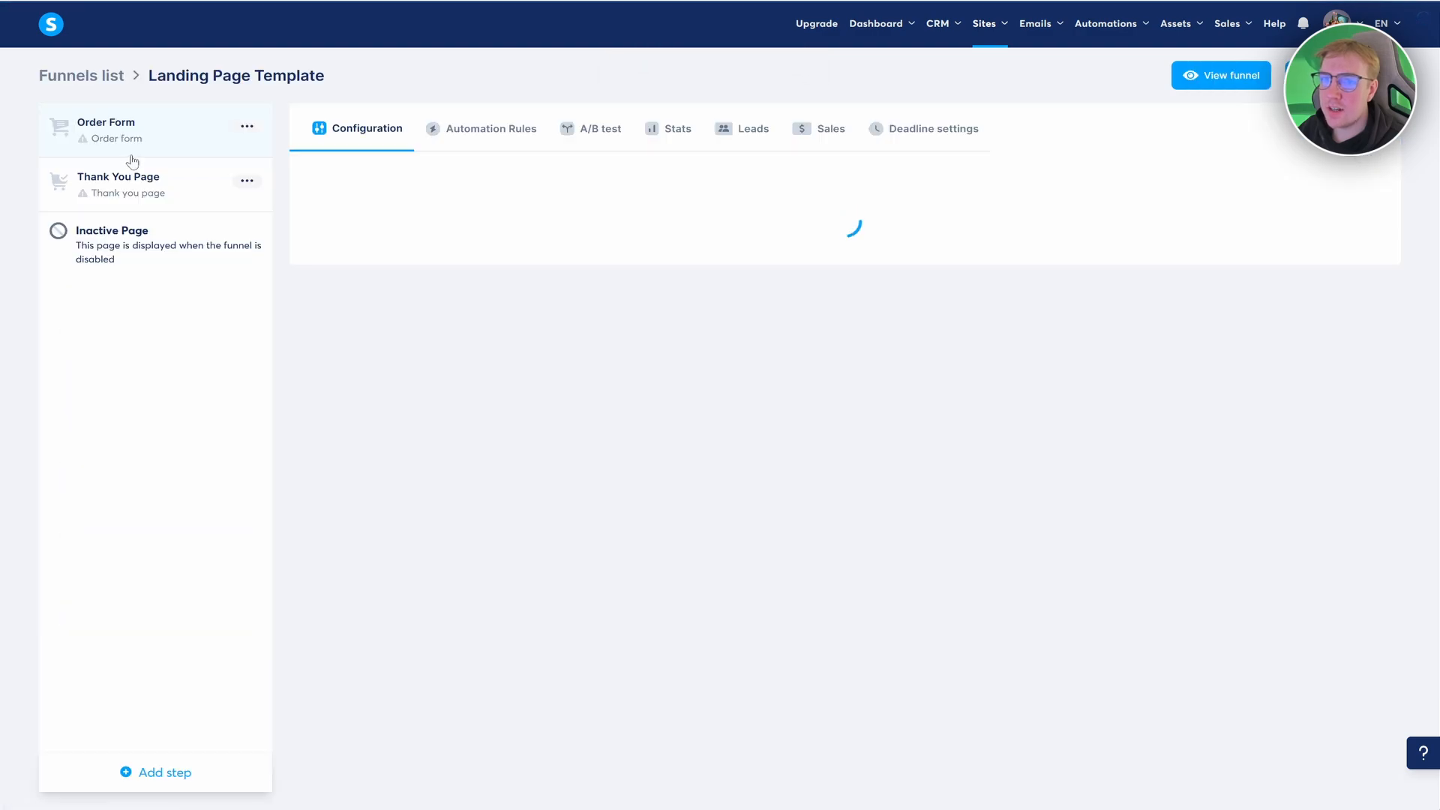
click(245, 128)
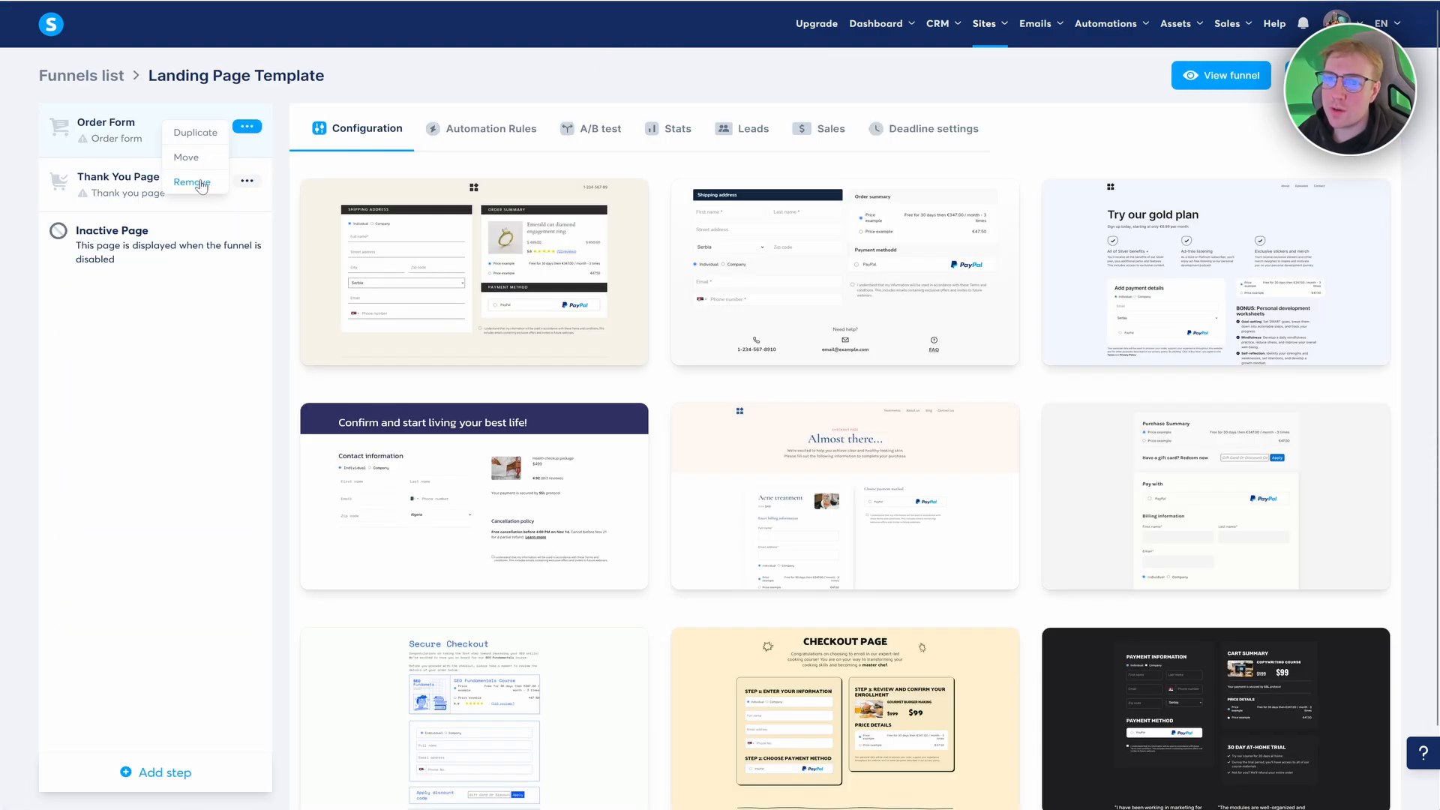
click(245, 127)
click(245, 128)
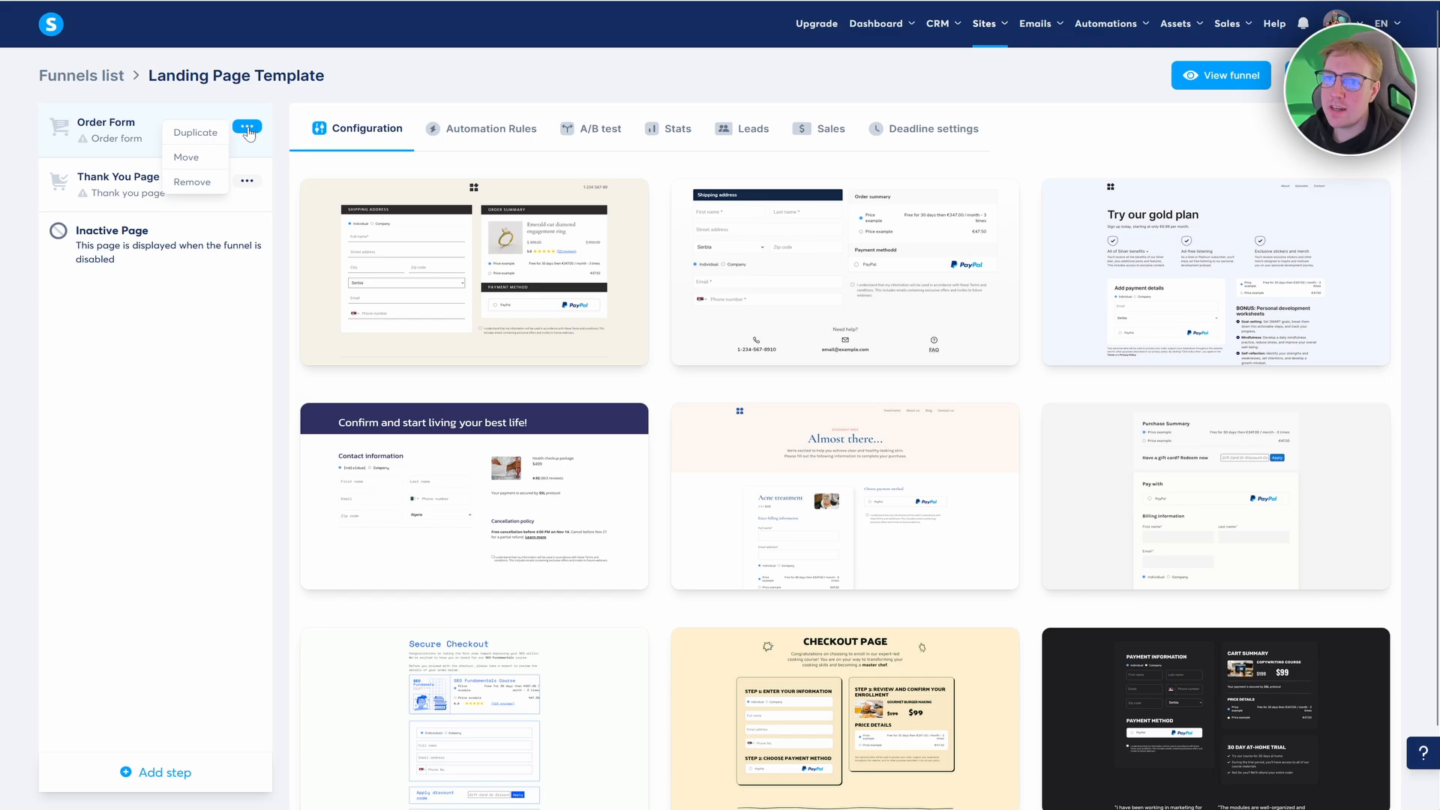
click(192, 182)
click(828, 455)
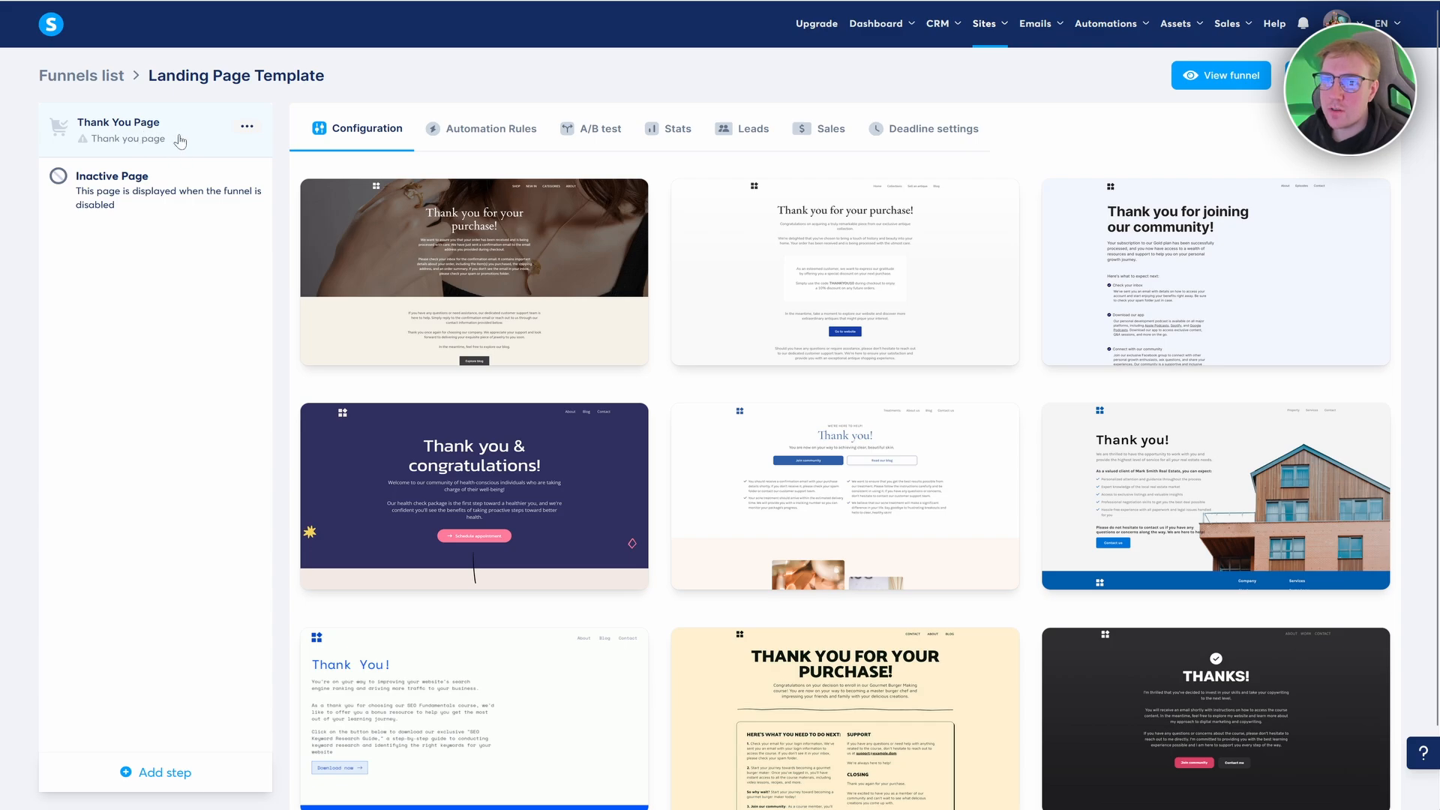
- Add a funnel step named "Sales Page" of type Sales page, started from scratch, and place it above the Thank You Page
click(164, 773)
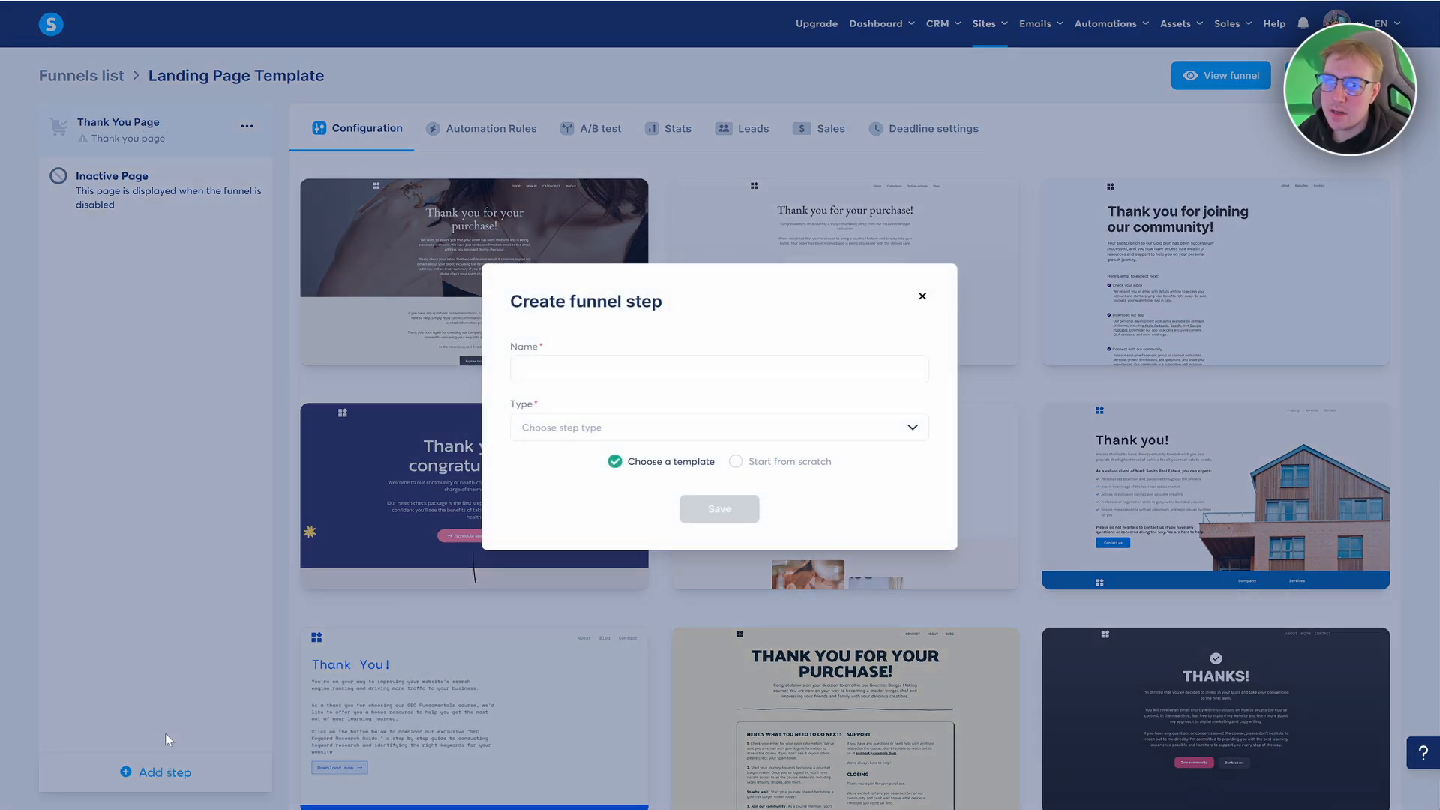
click(583, 429)
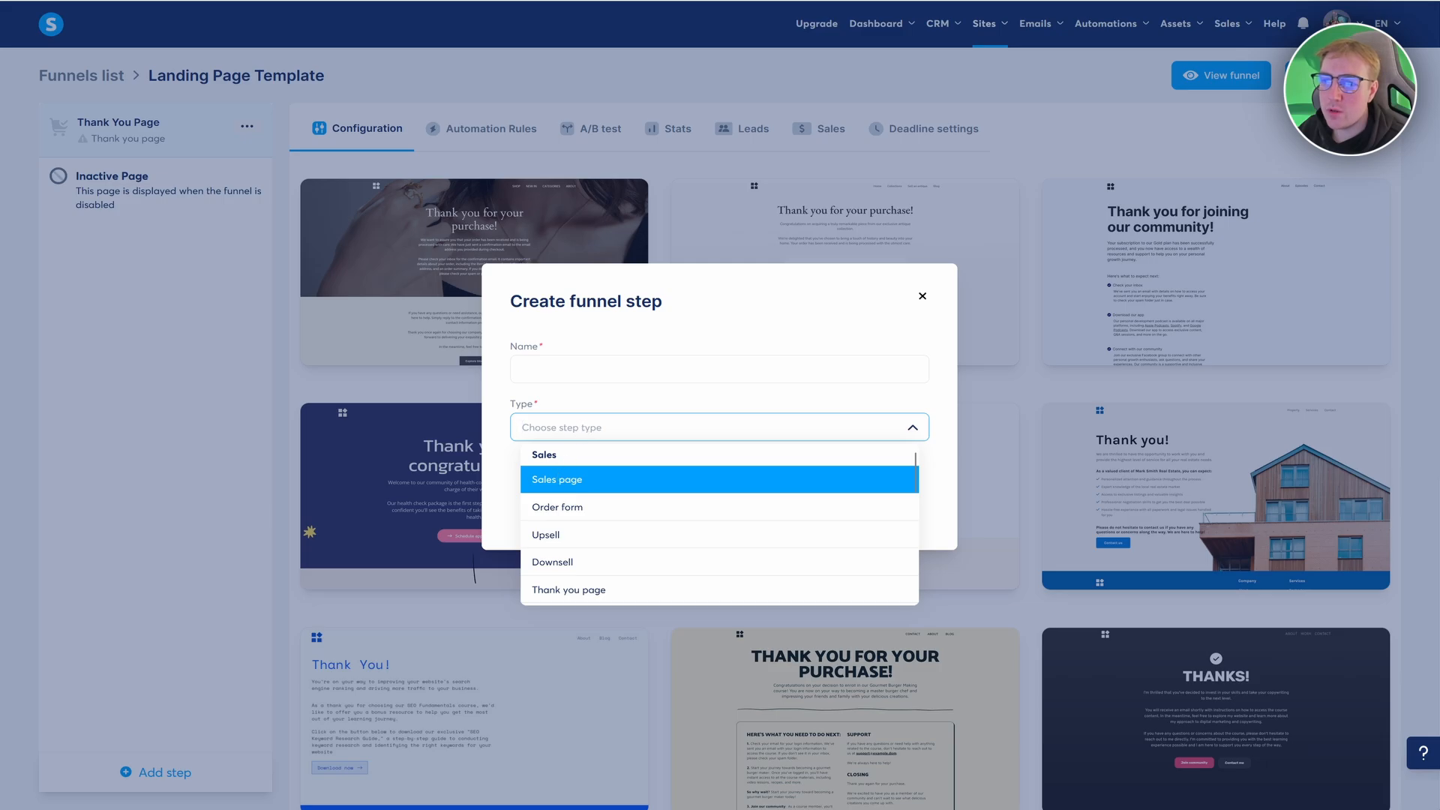
click(585, 482)
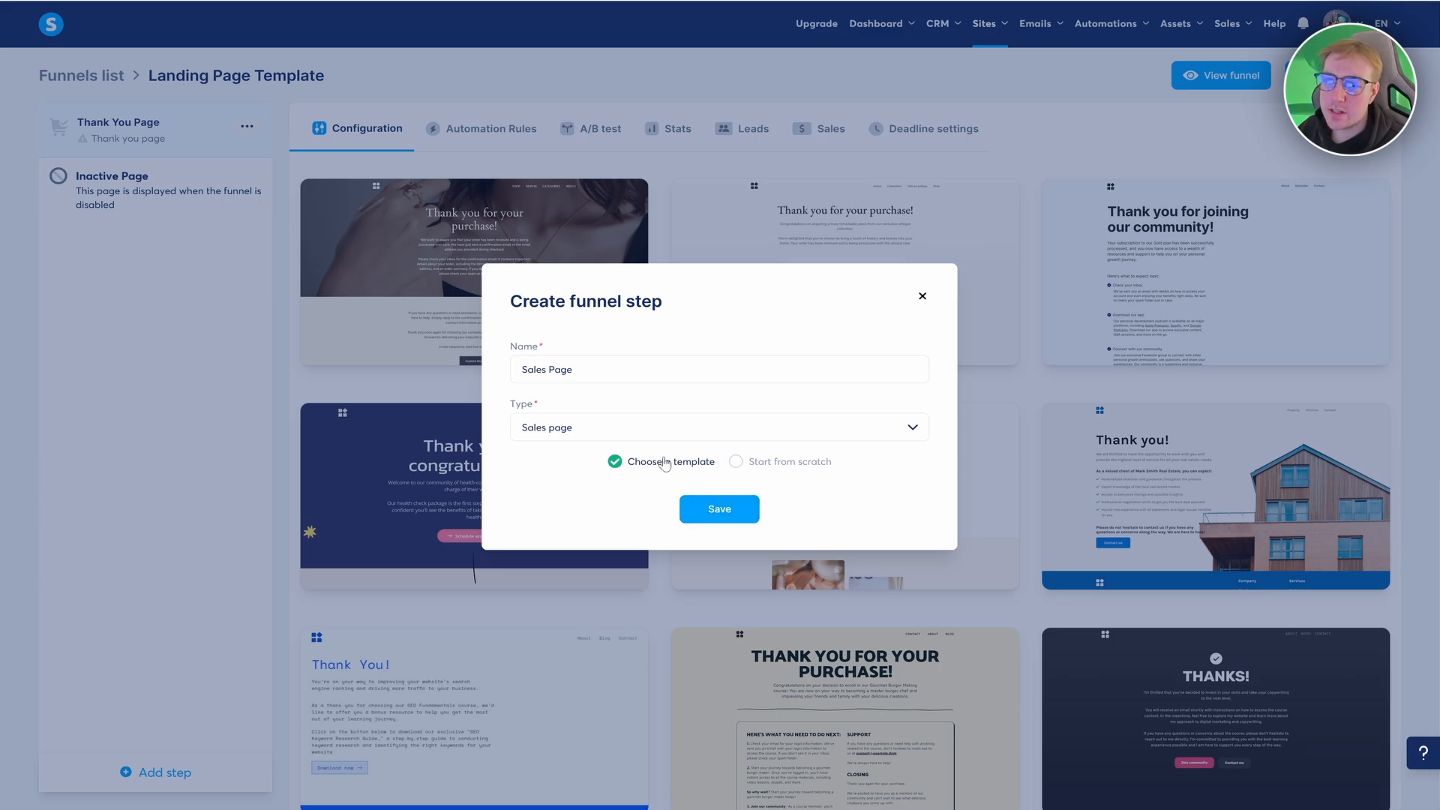
click(753, 470)
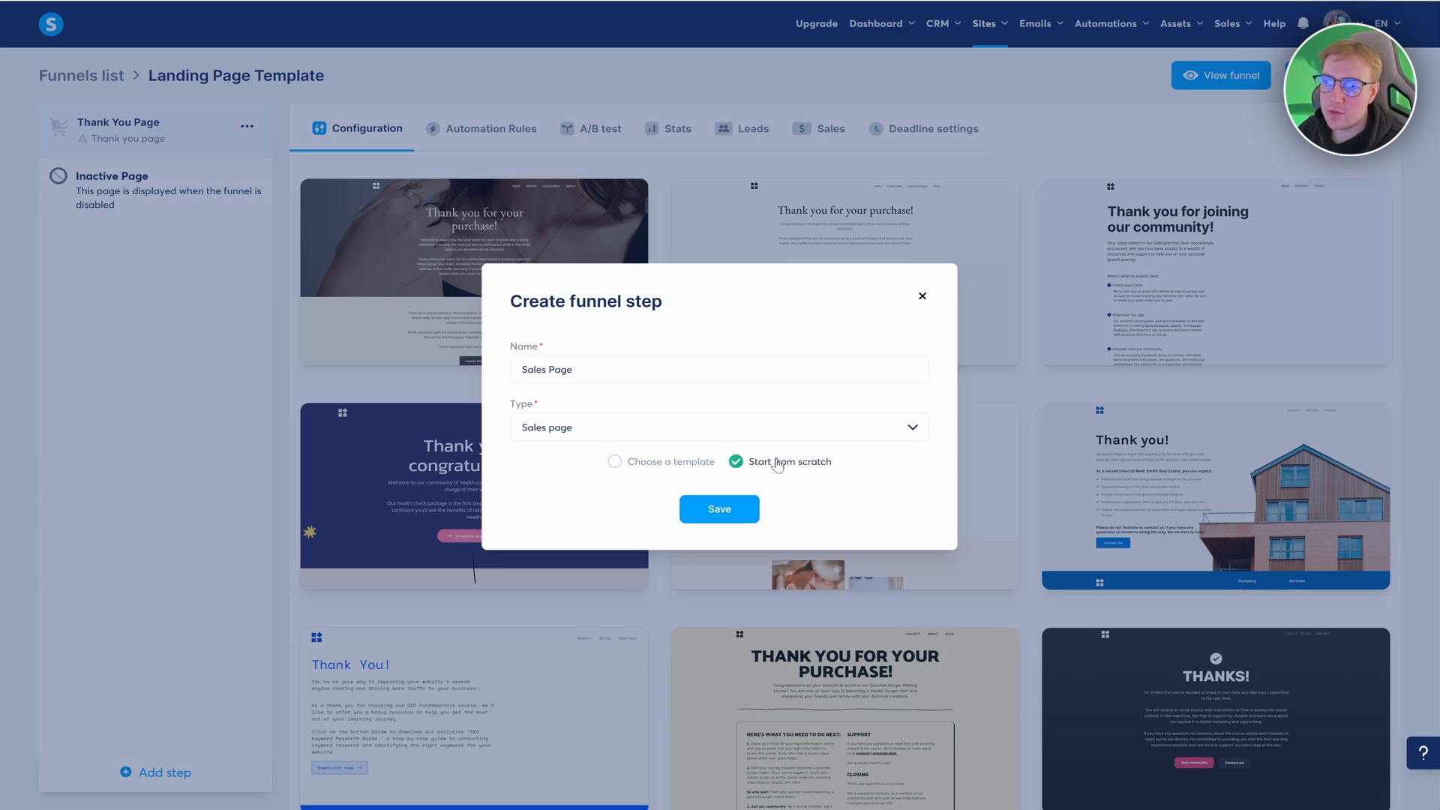
click(726, 512)
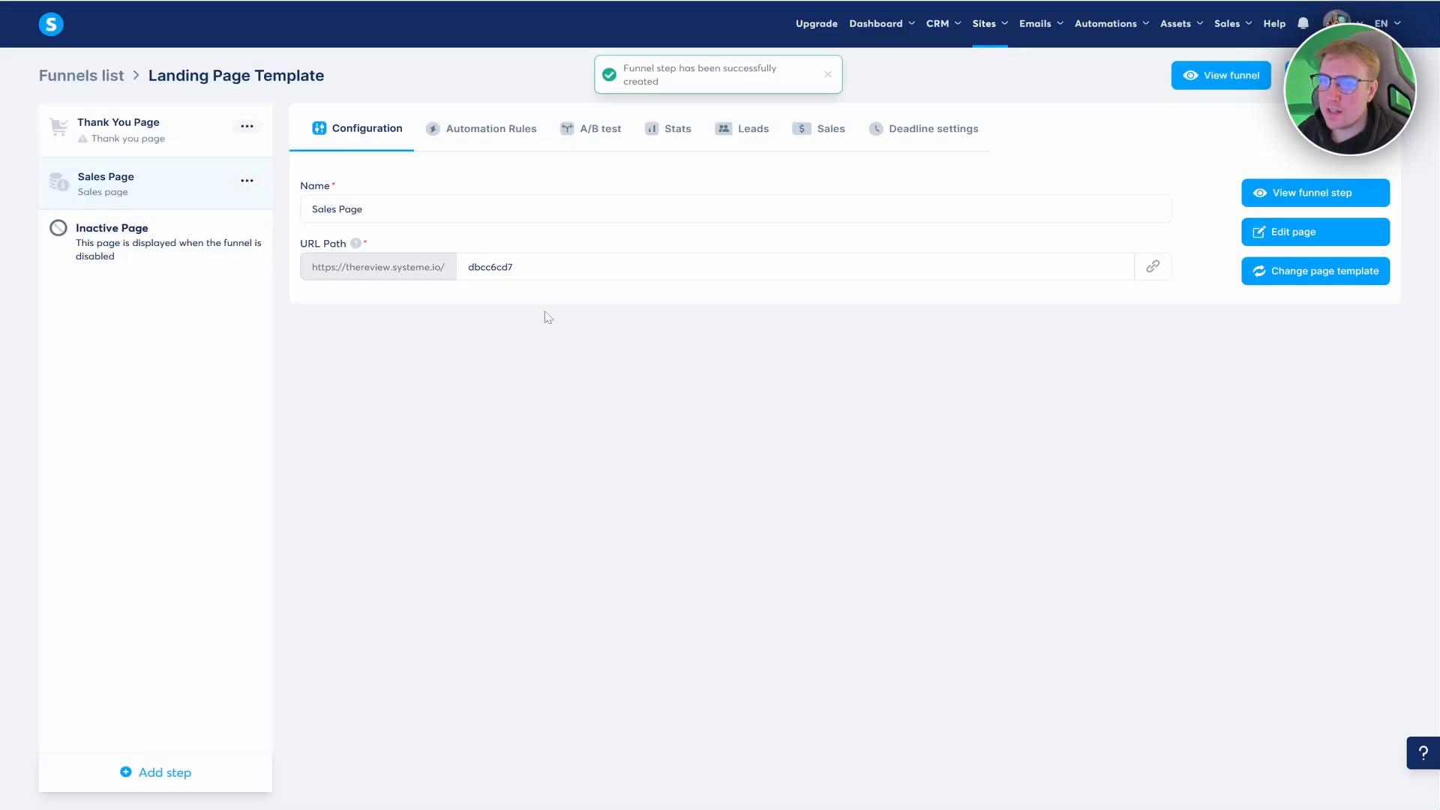
drag(155, 187, 148, 139)
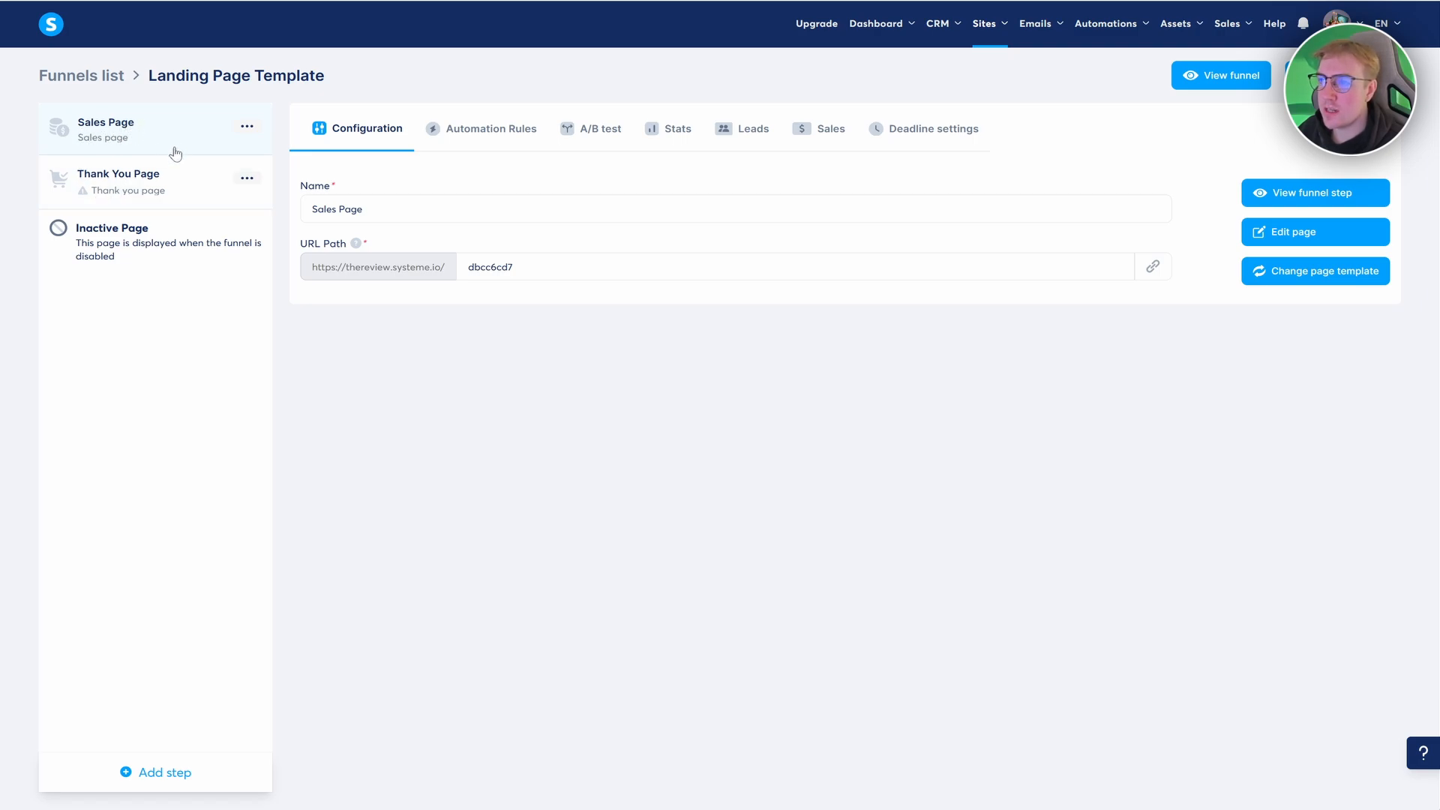
- Open the Sales Page for editing and add a headline reading "Get Fit in 7 Days Without Spending Hours in the Gym"
click(1284, 234)
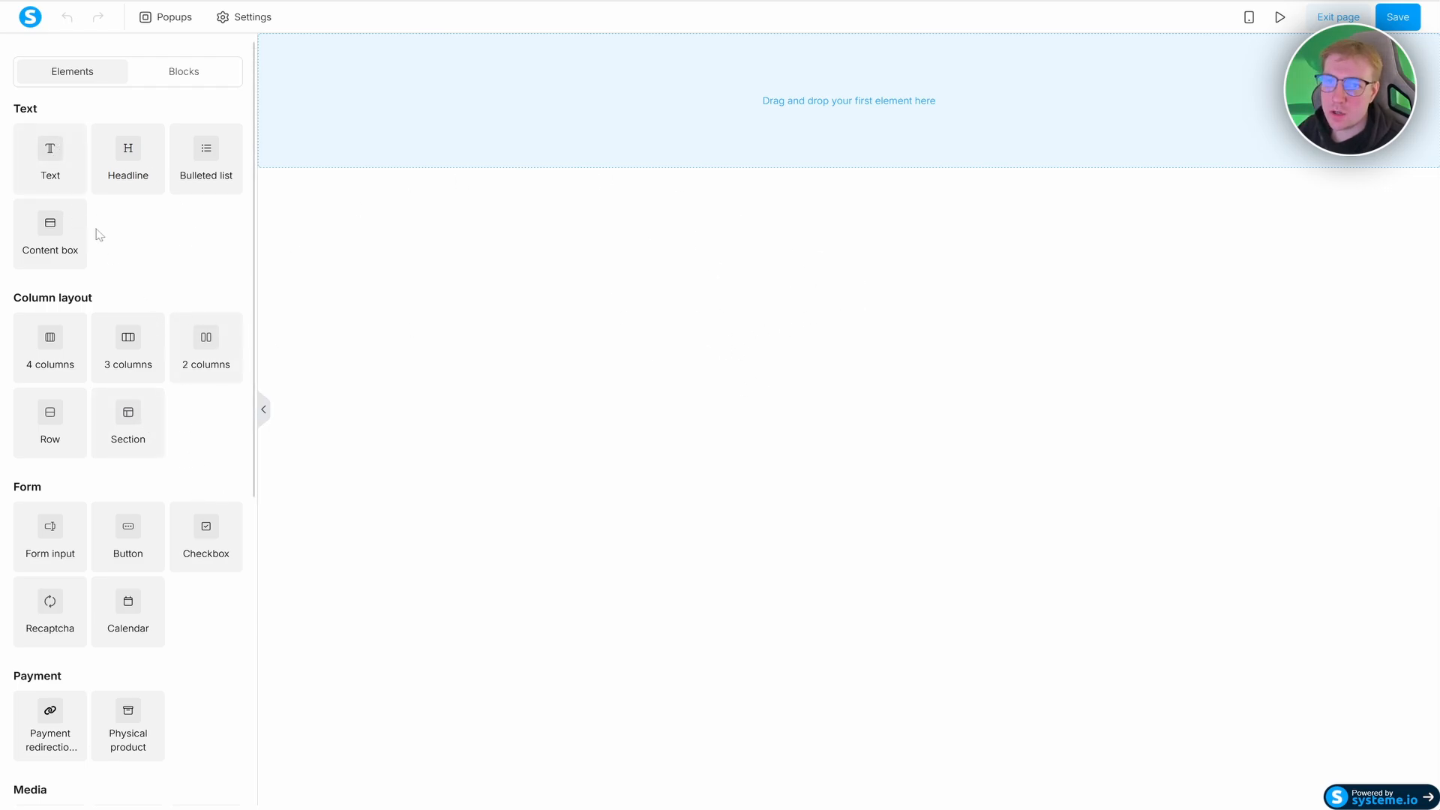
drag(124, 150, 799, 114)
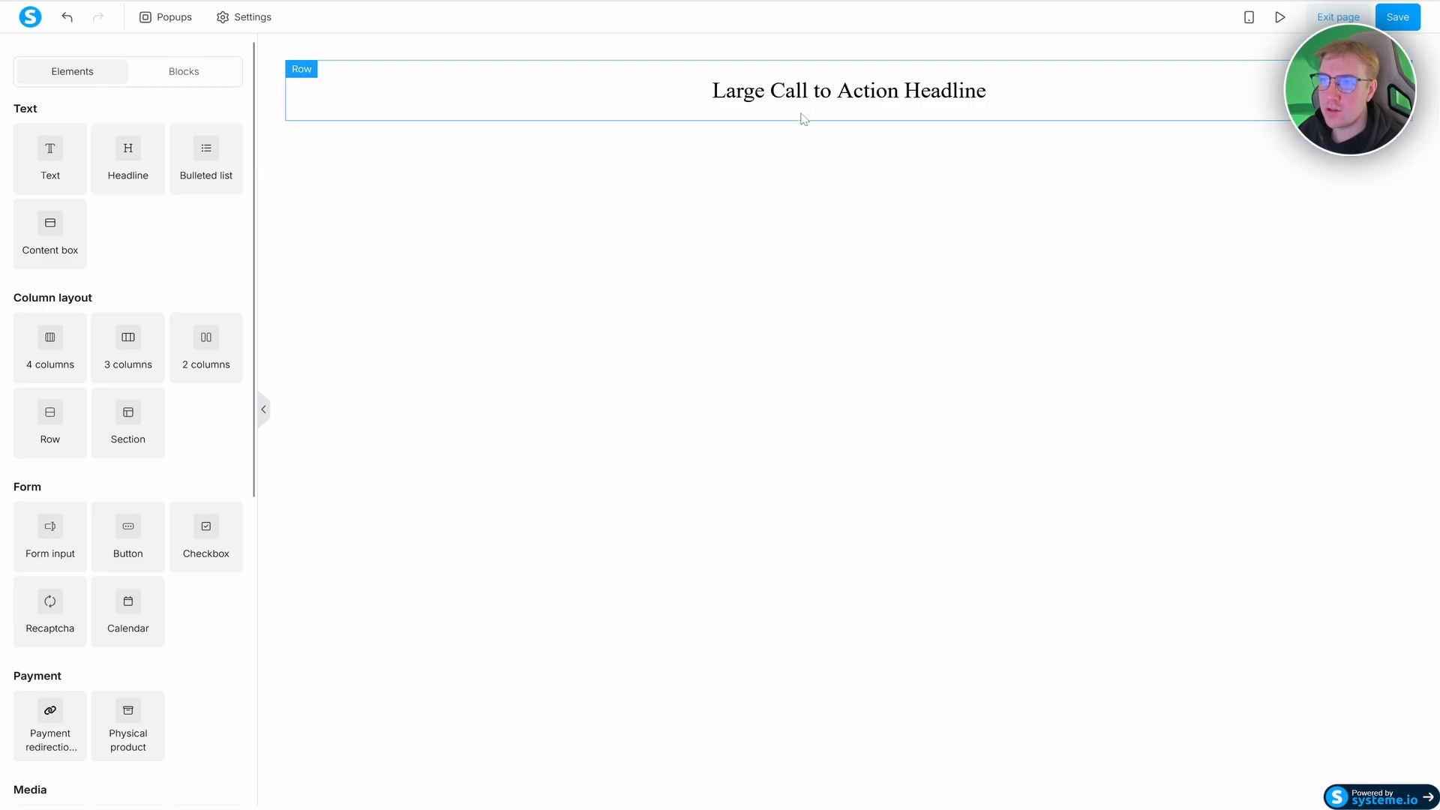
click(802, 99)
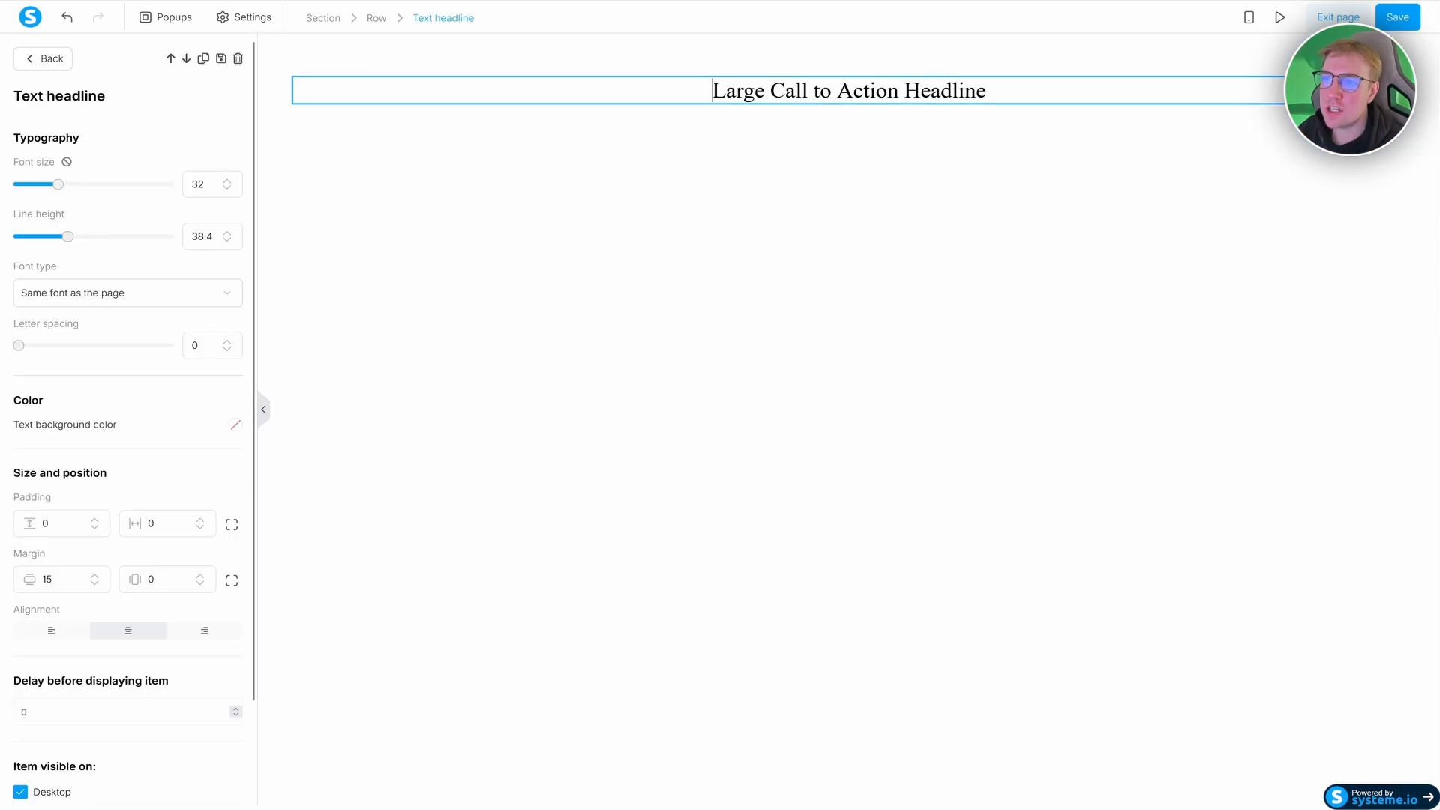
drag(711, 91, 990, 91)
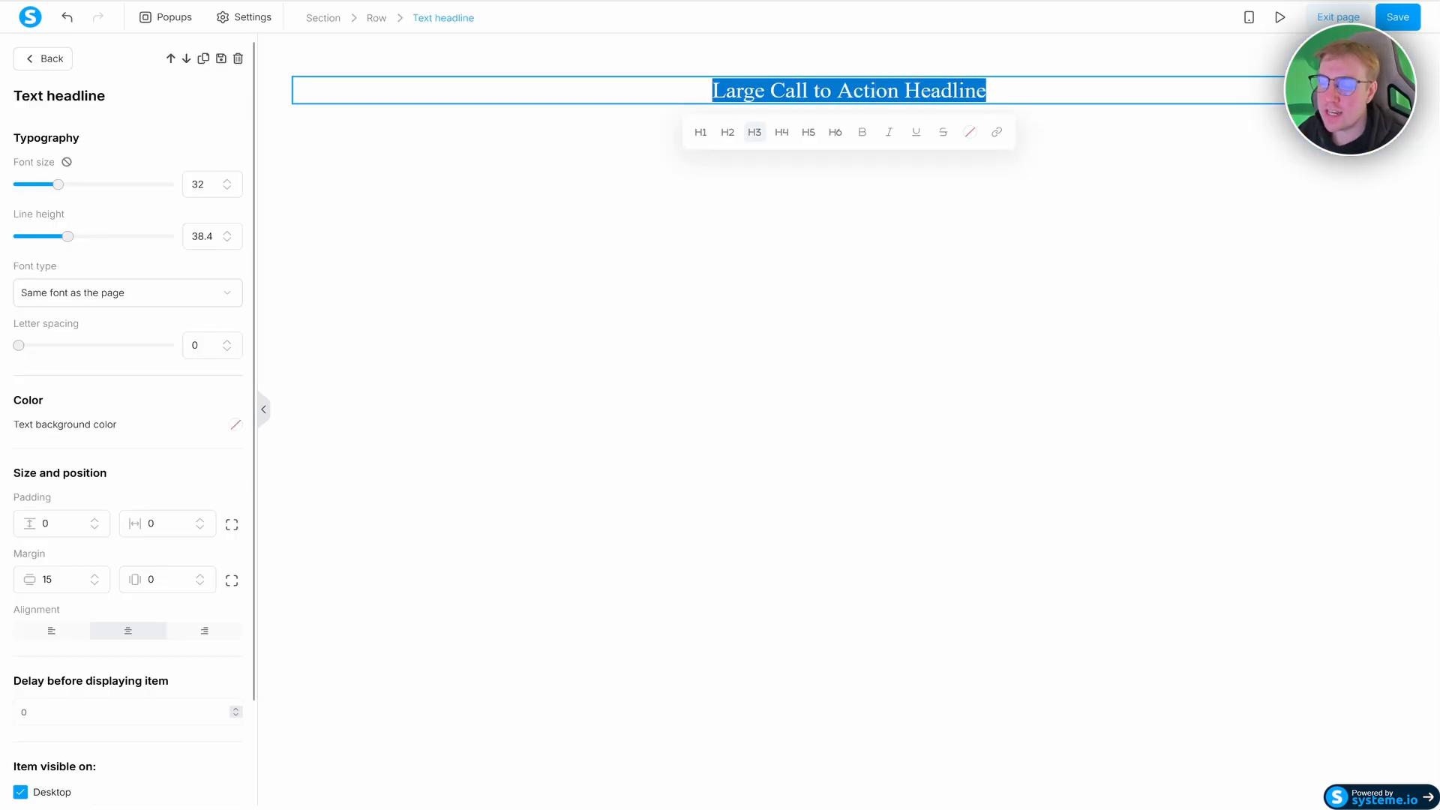
key(BackSpace)
text(How to get X without doing Y)
click(865, 214)
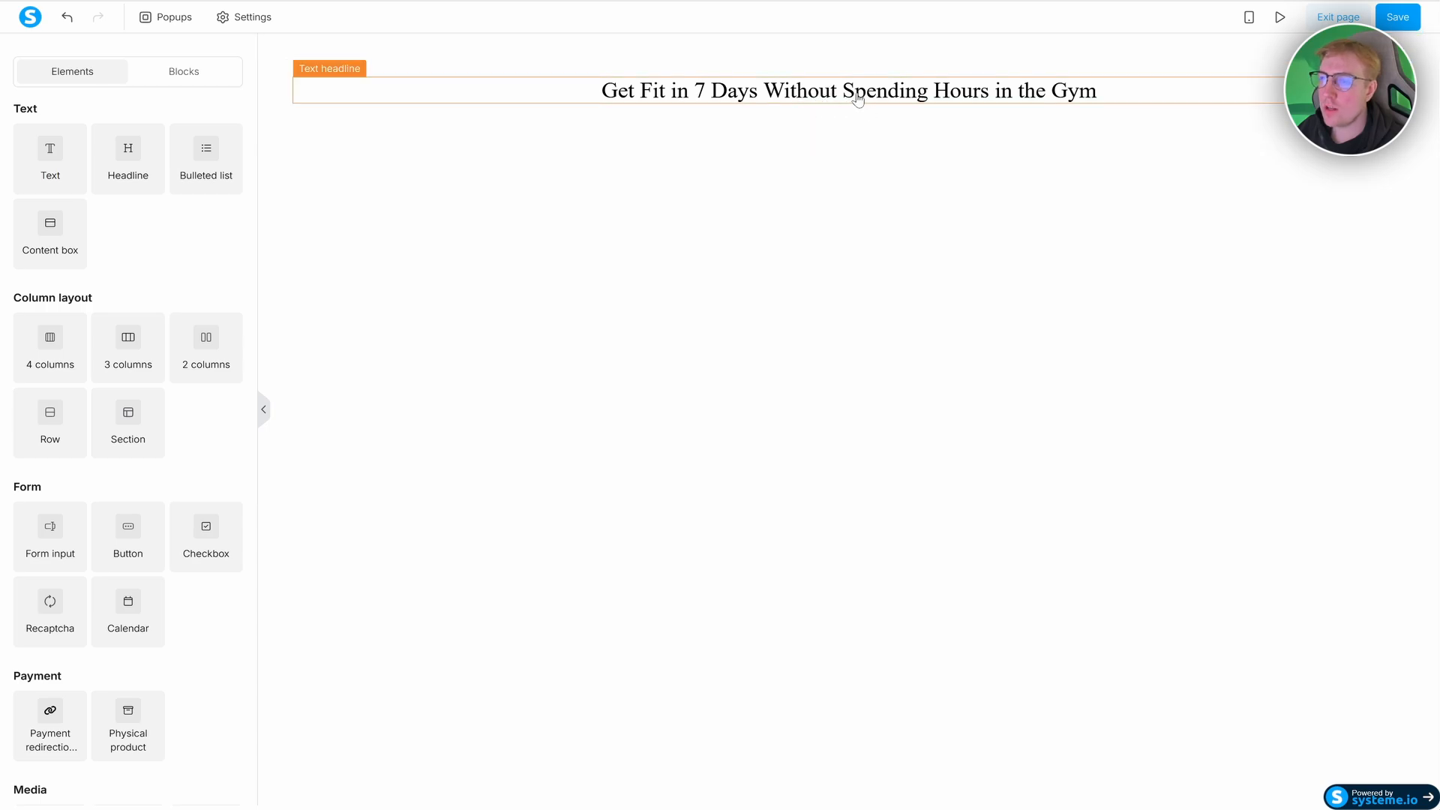
- Set the headline's font size to 41
click(734, 94)
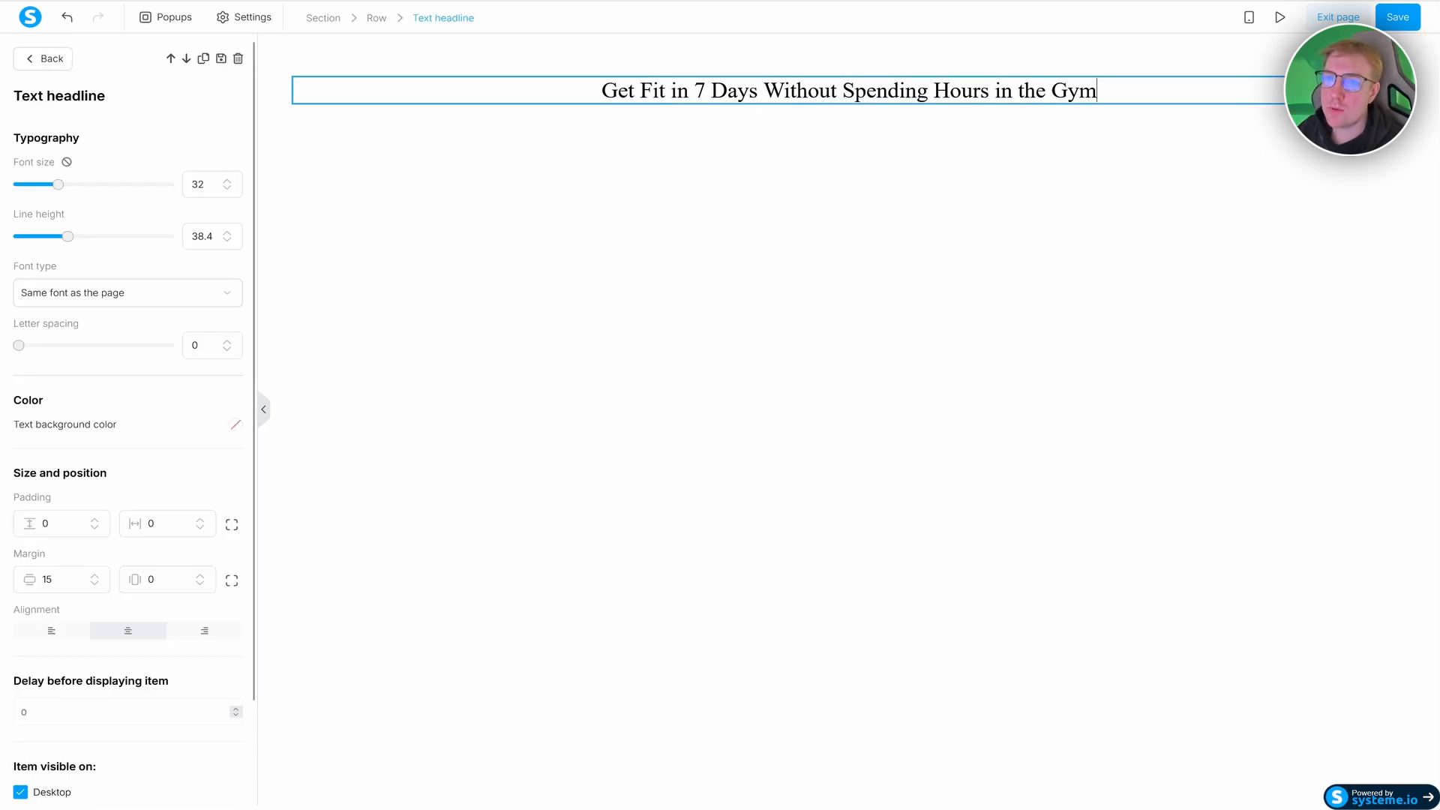
click(756, 173)
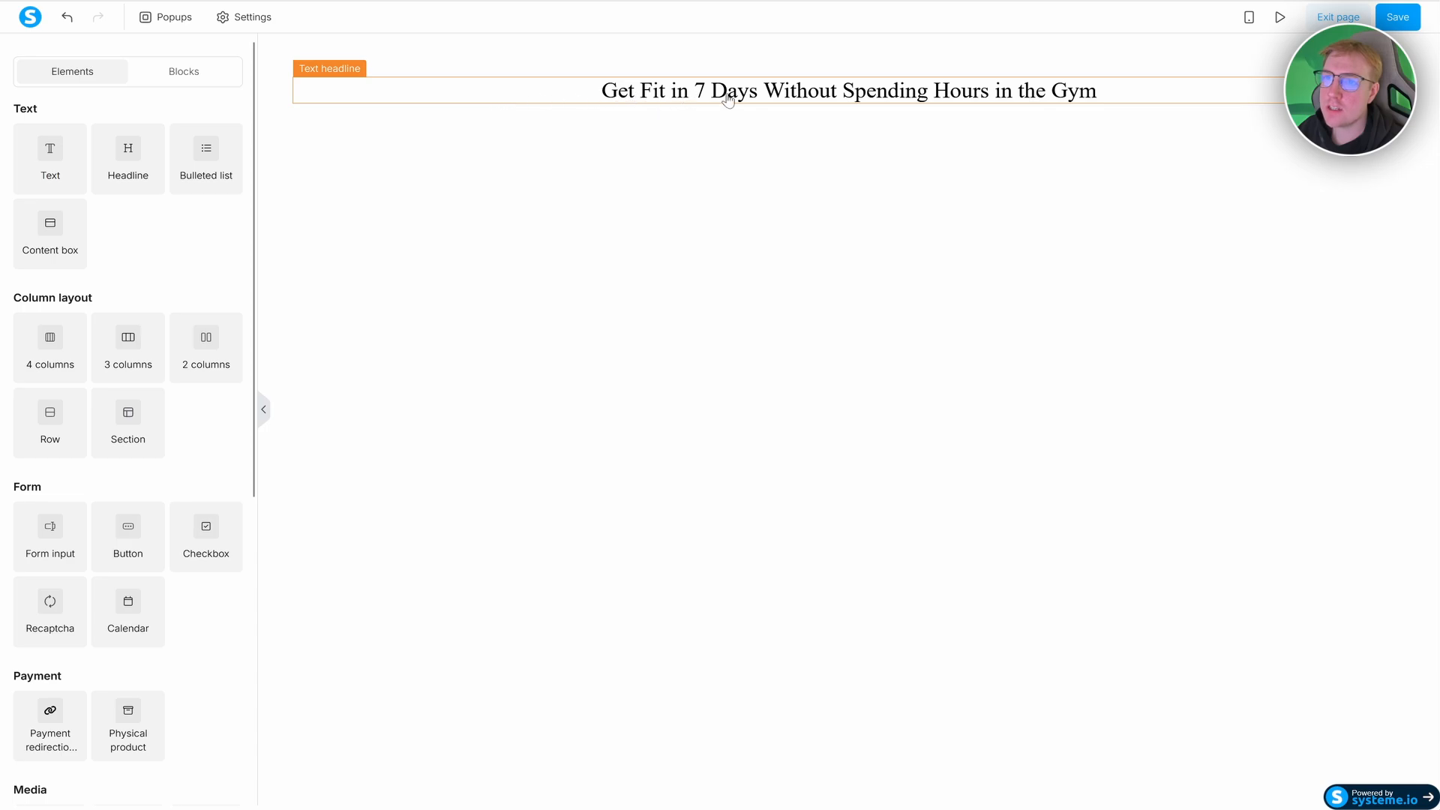
click(729, 95)
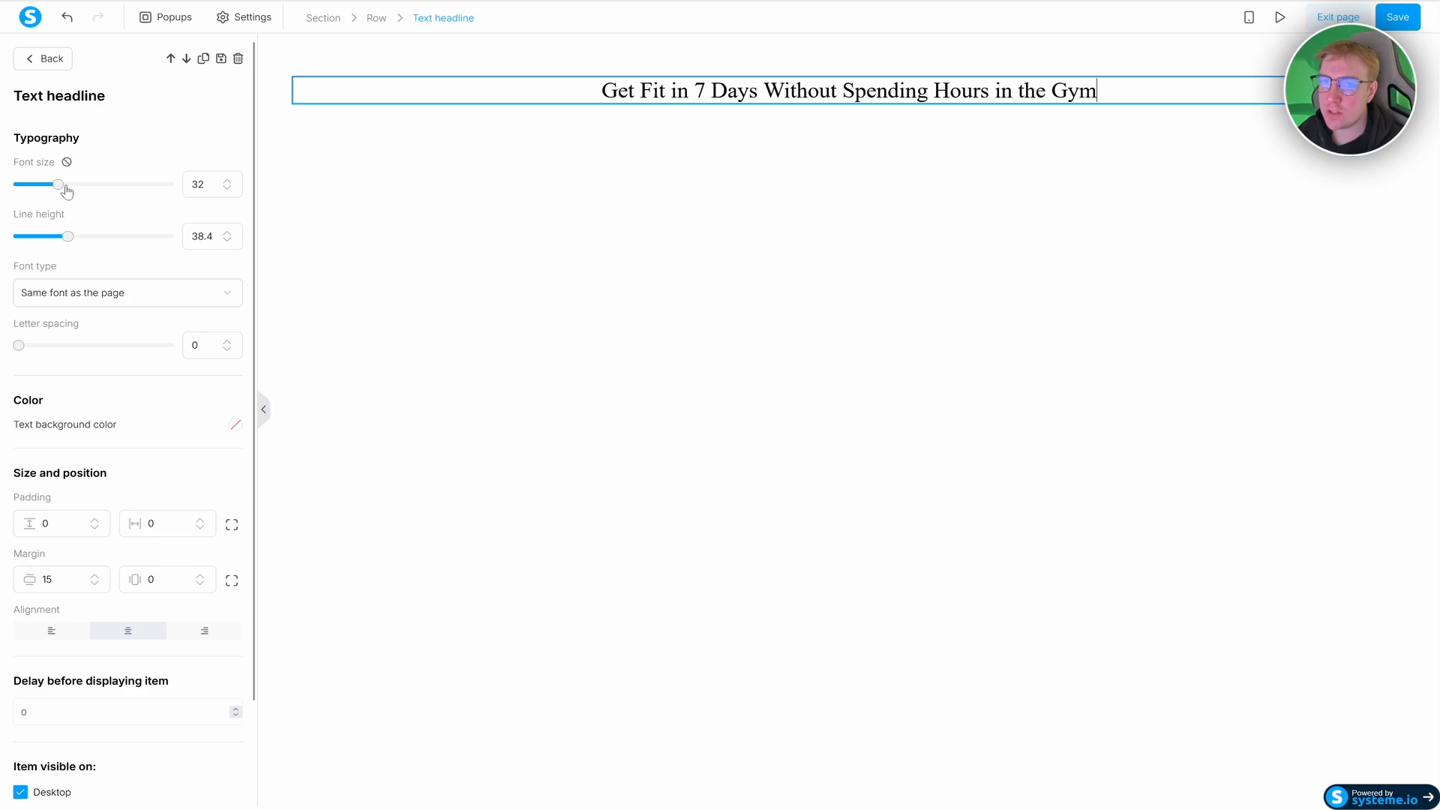
drag(67, 192, 74, 189)
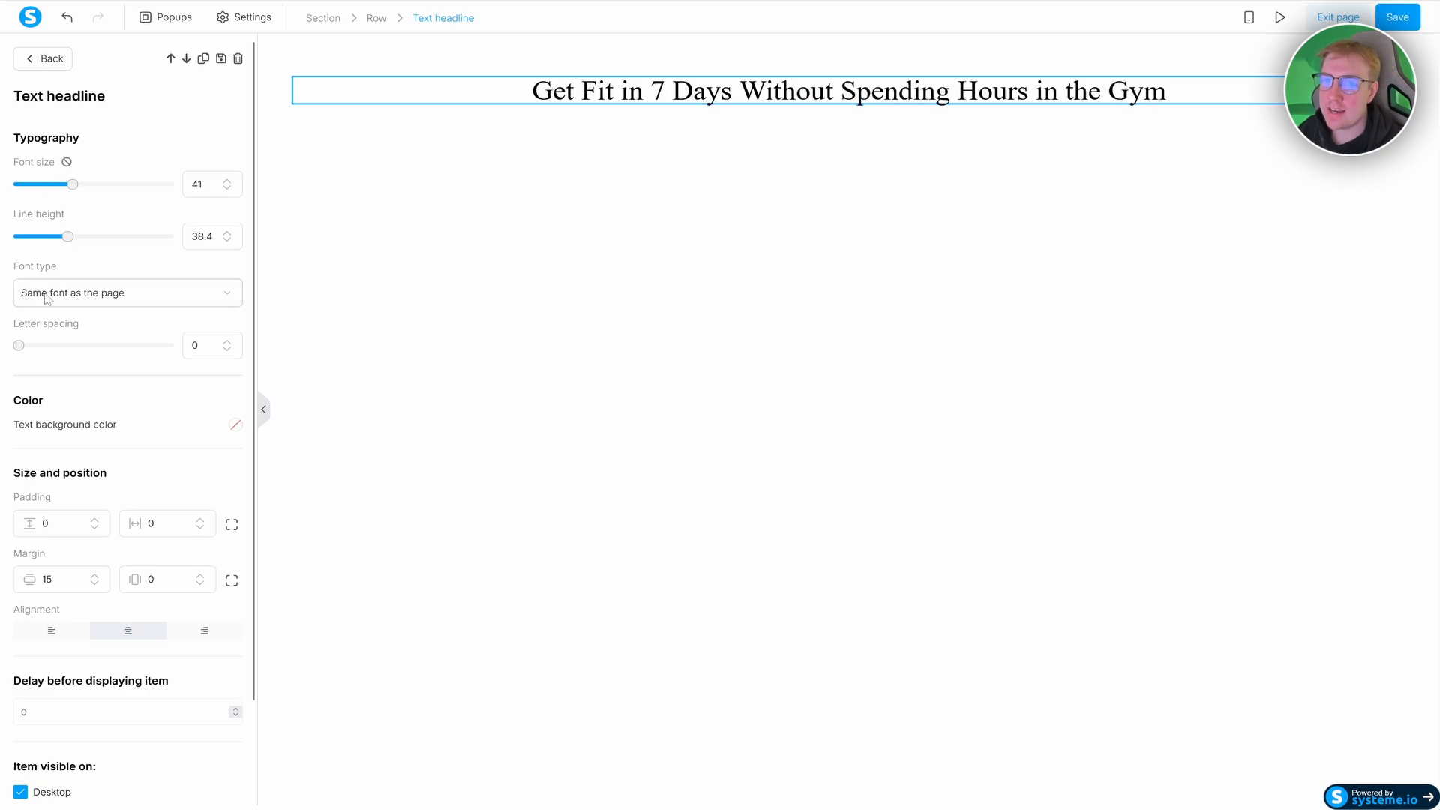
click(91, 297)
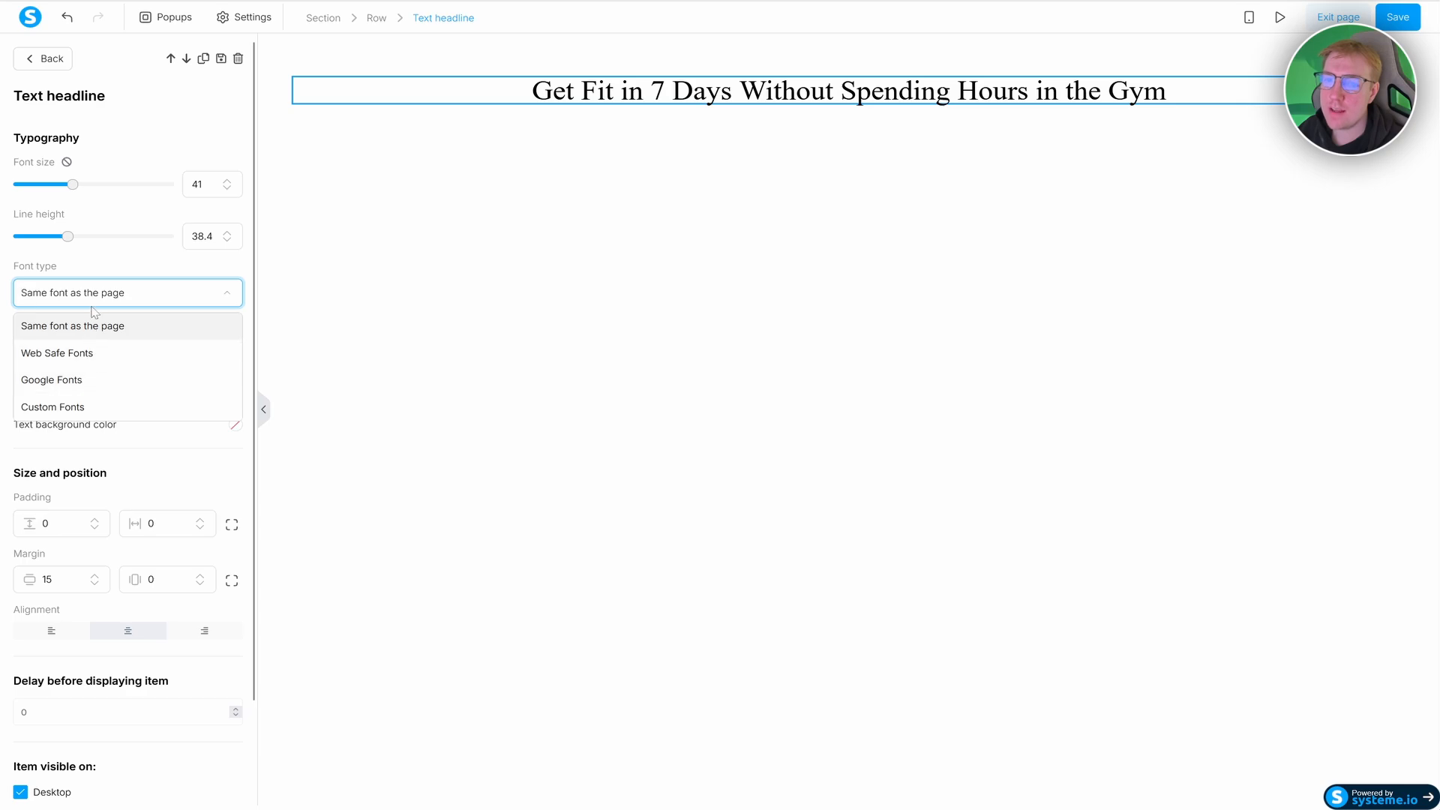
click(95, 299)
click(96, 295)
click(107, 298)
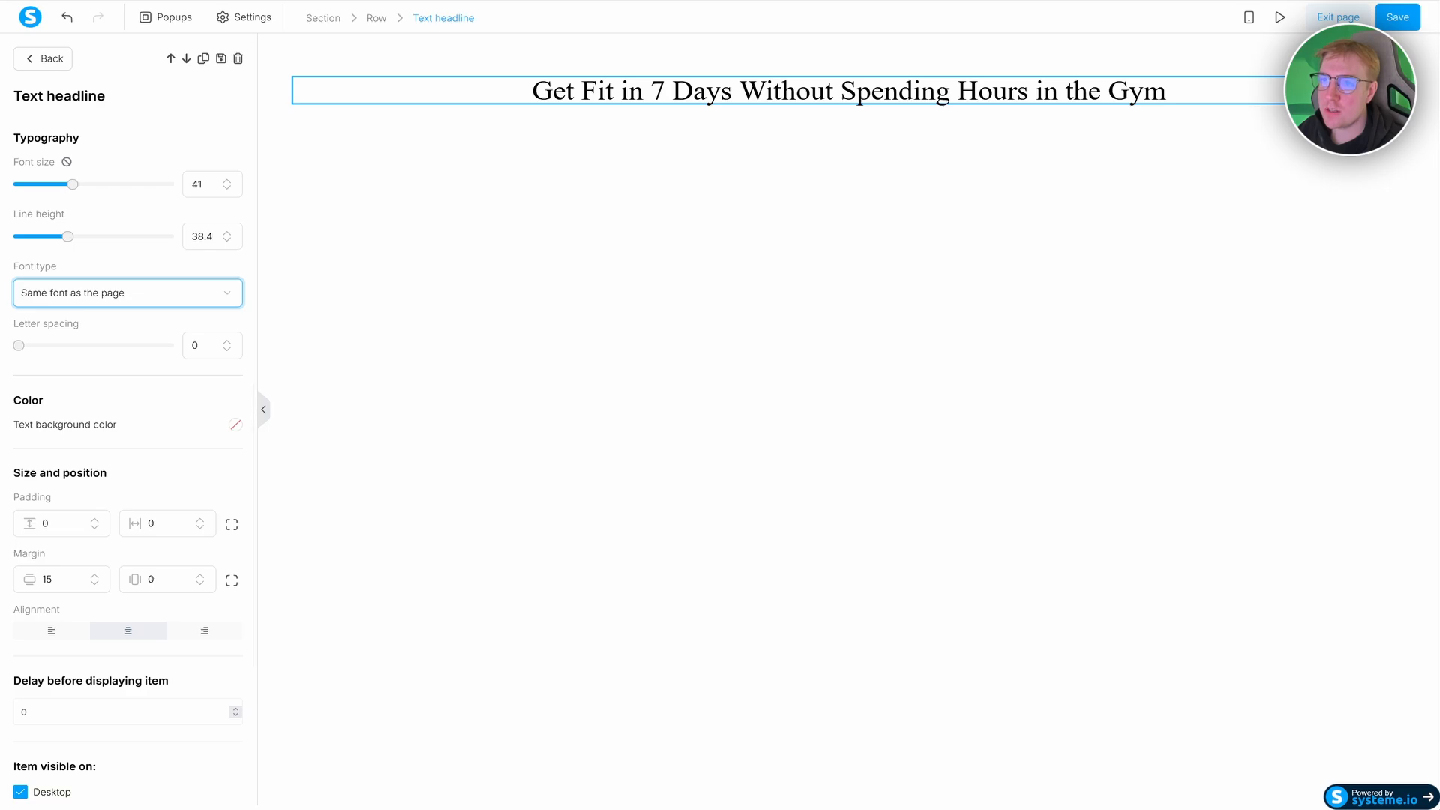
- Make the entire headline text bold and set its text color to grey #a9a9a9
click(532, 91)
drag(533, 91, 1166, 91)
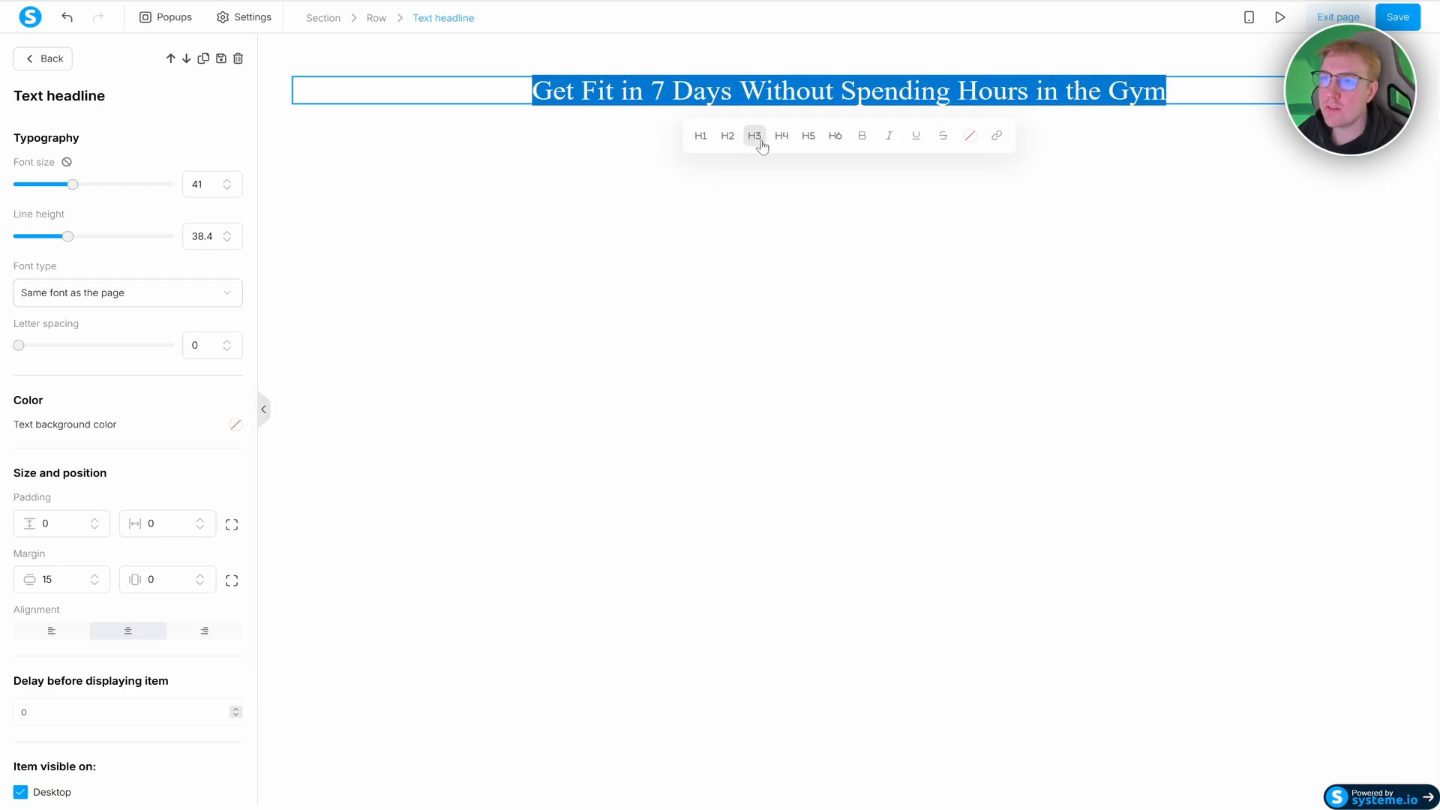
click(862, 136)
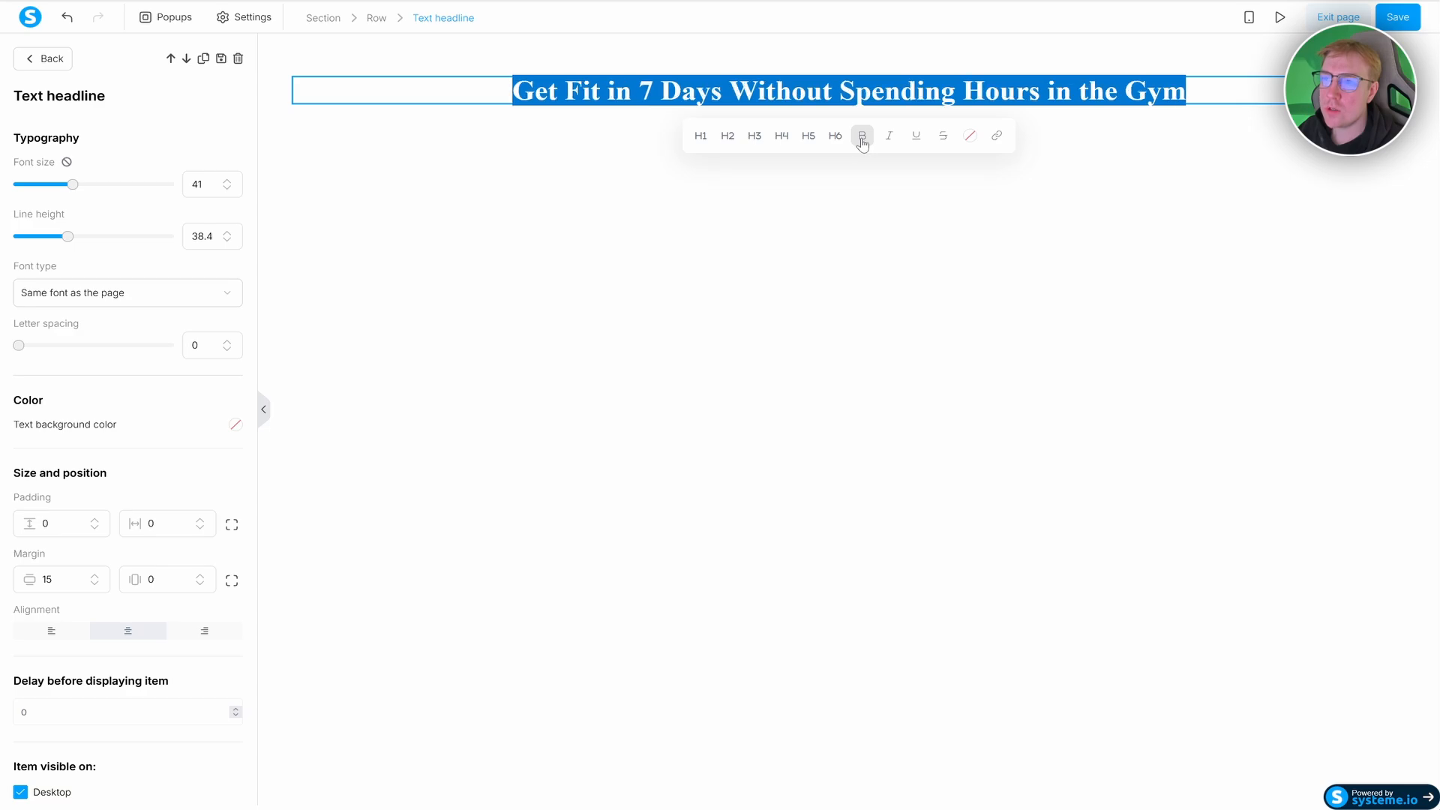
click(970, 139)
mouse_move(938, 244)
mouse_down()
mouse_move(900, 206)
mouse_move(884, 221)
mouse_up()
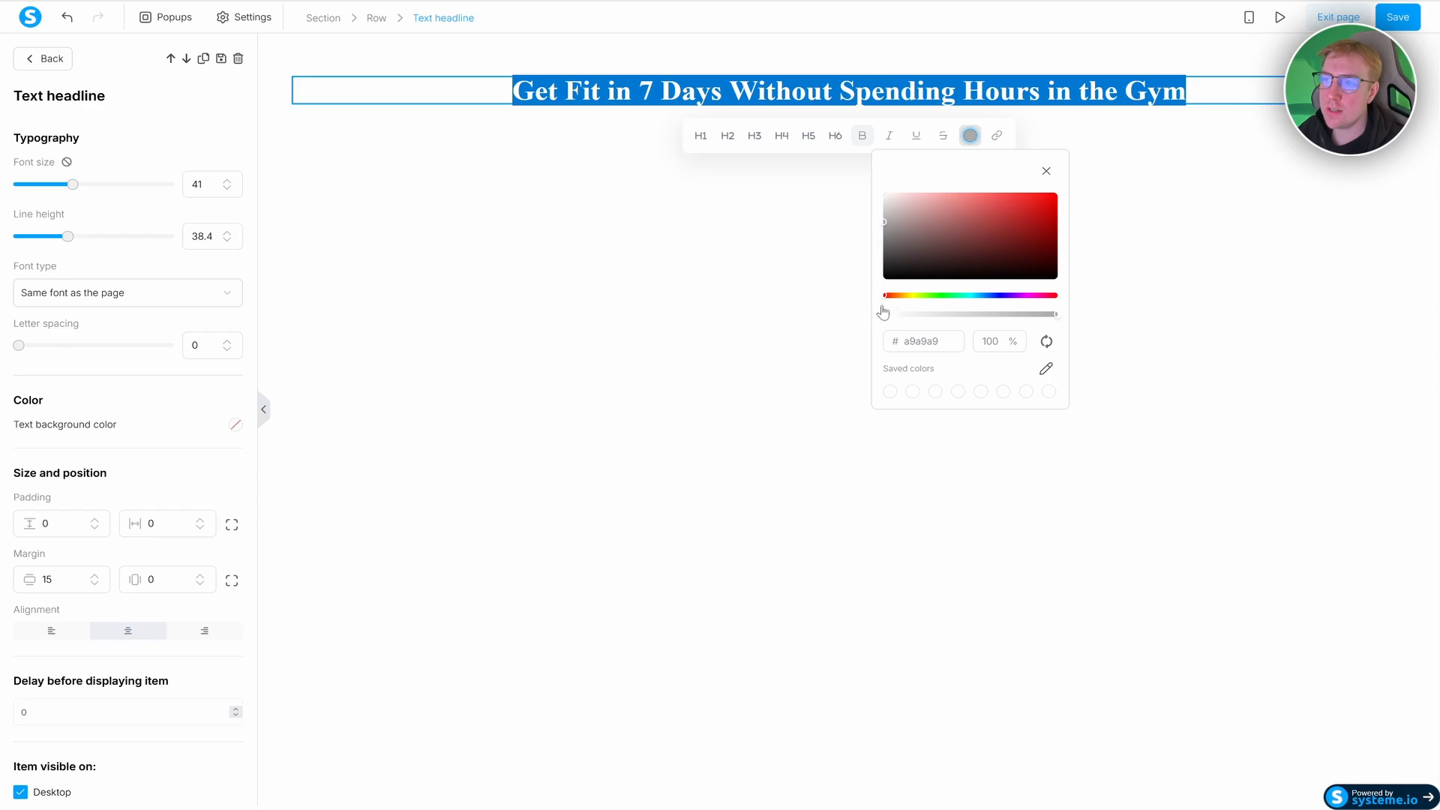
click(793, 210)
triple_click(860, 96)
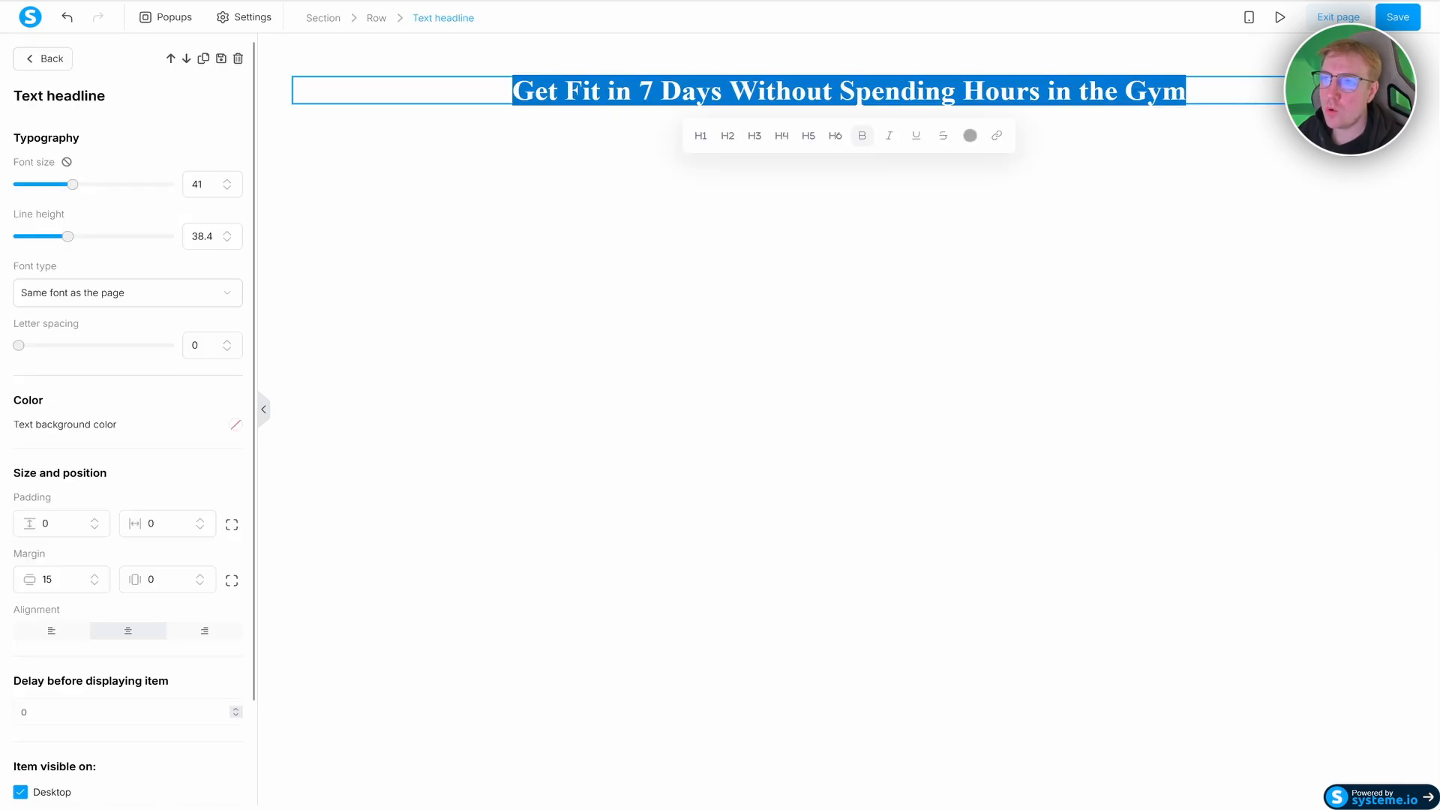
click(970, 135)
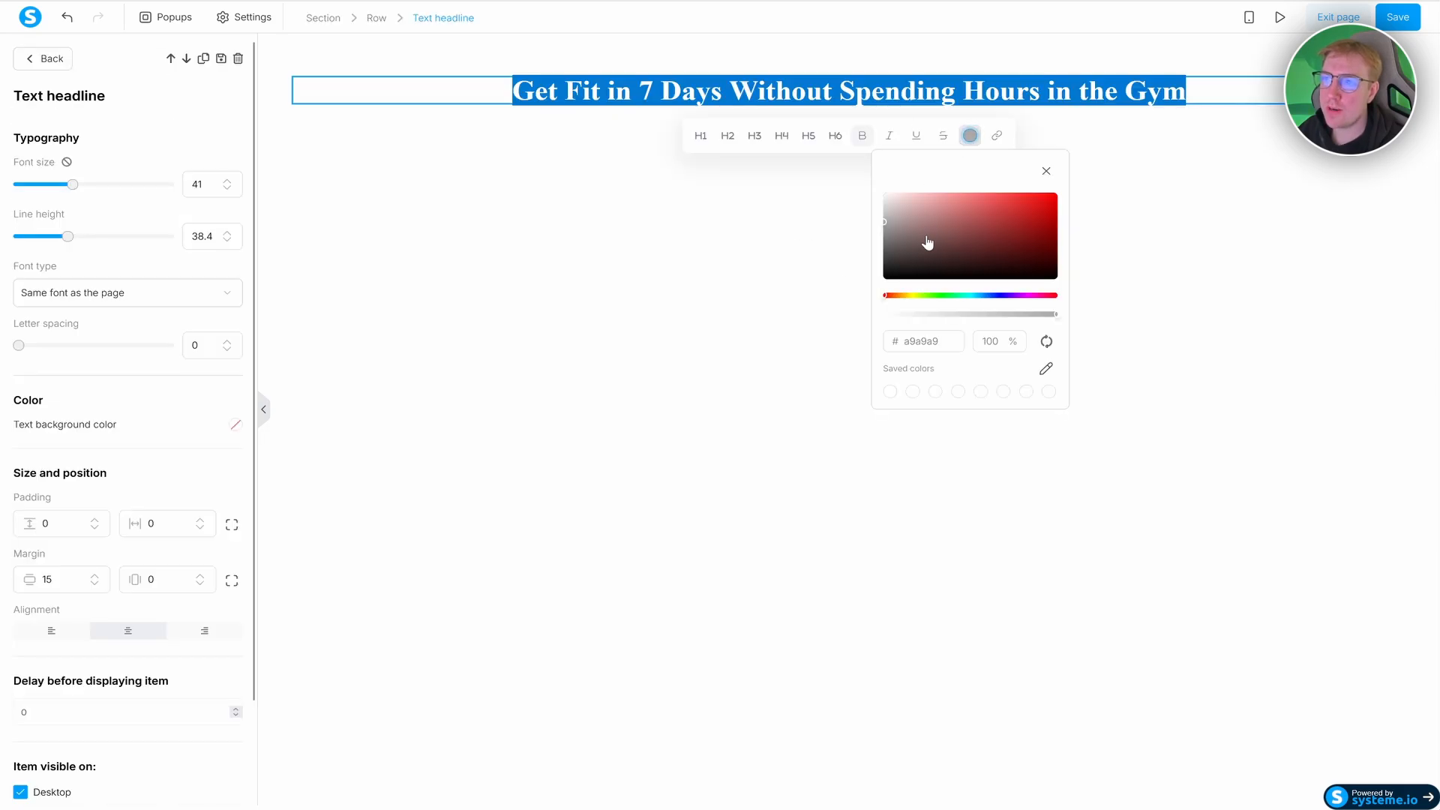
click(807, 240)
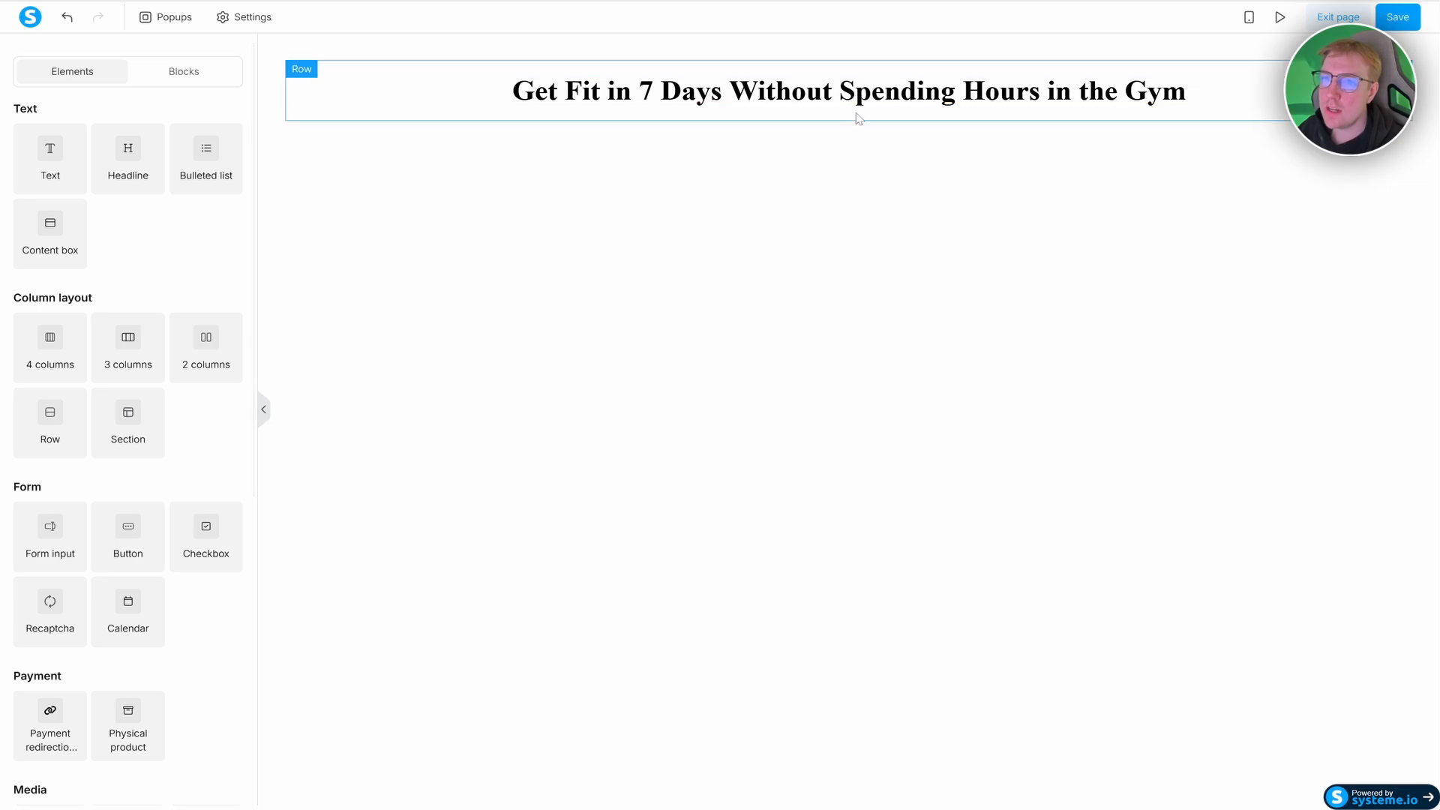
- Add a text element with its placeholder text in a new section directly below the headline
drag(352, 225, 828, 144)
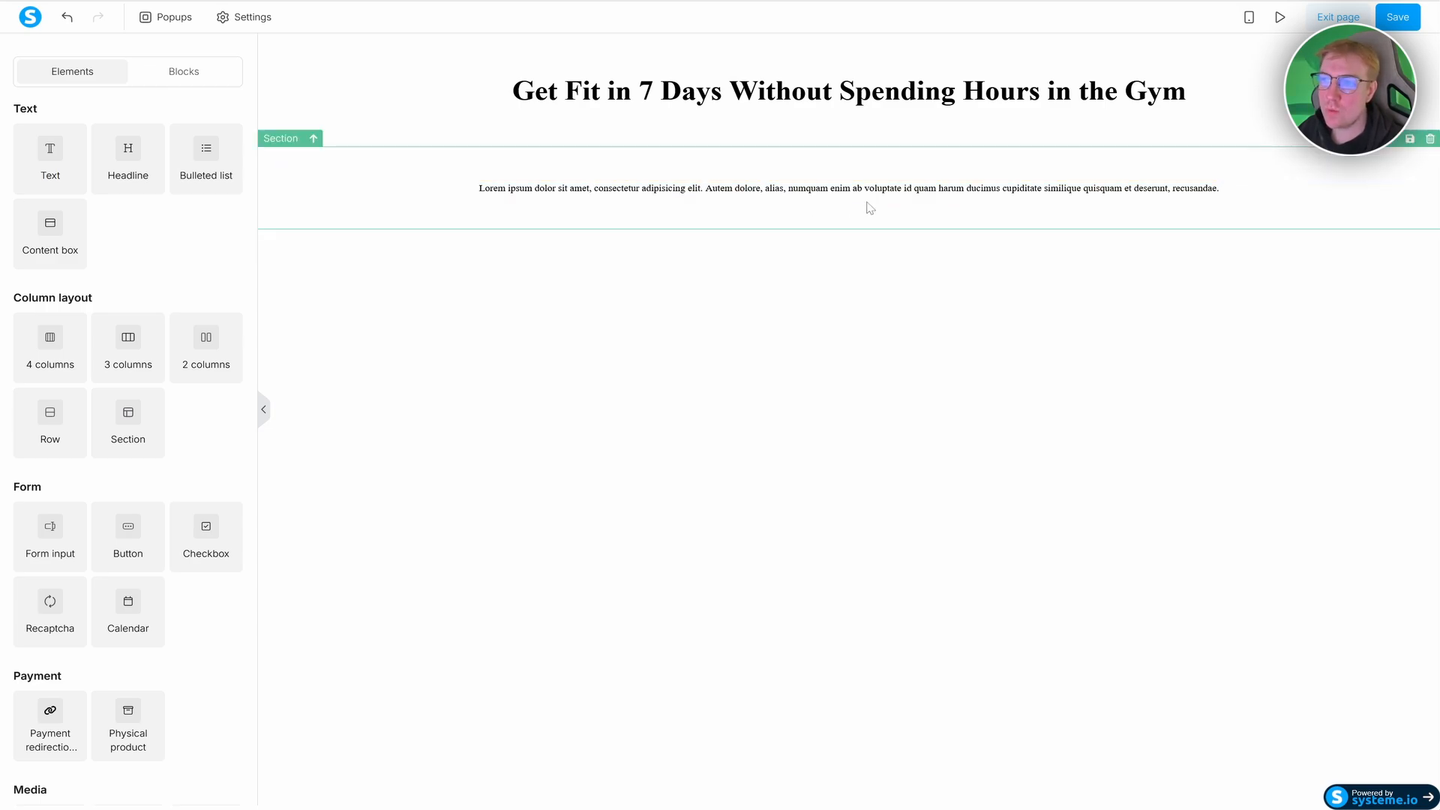
click(768, 192)
key(ctrl+a)
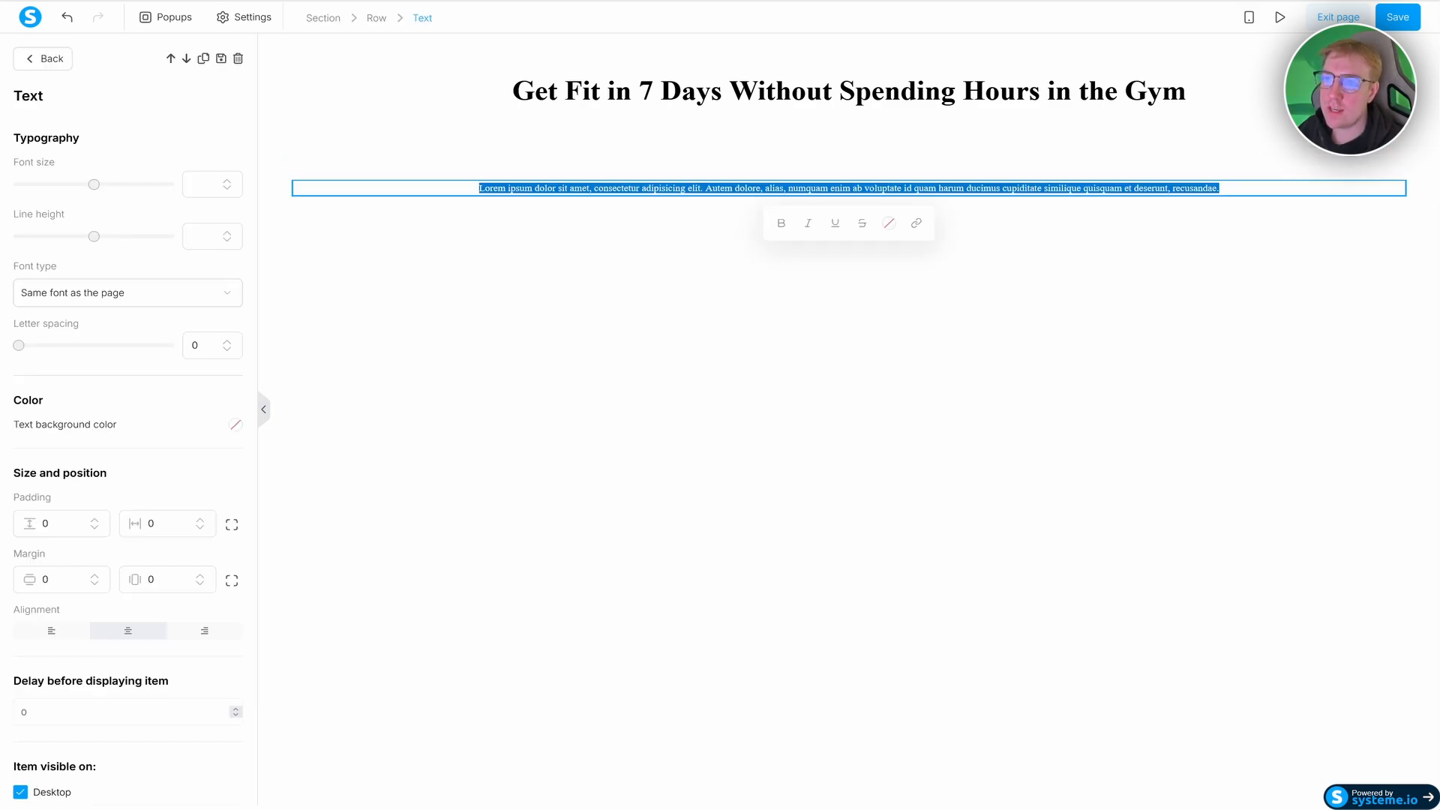
click(758, 189)
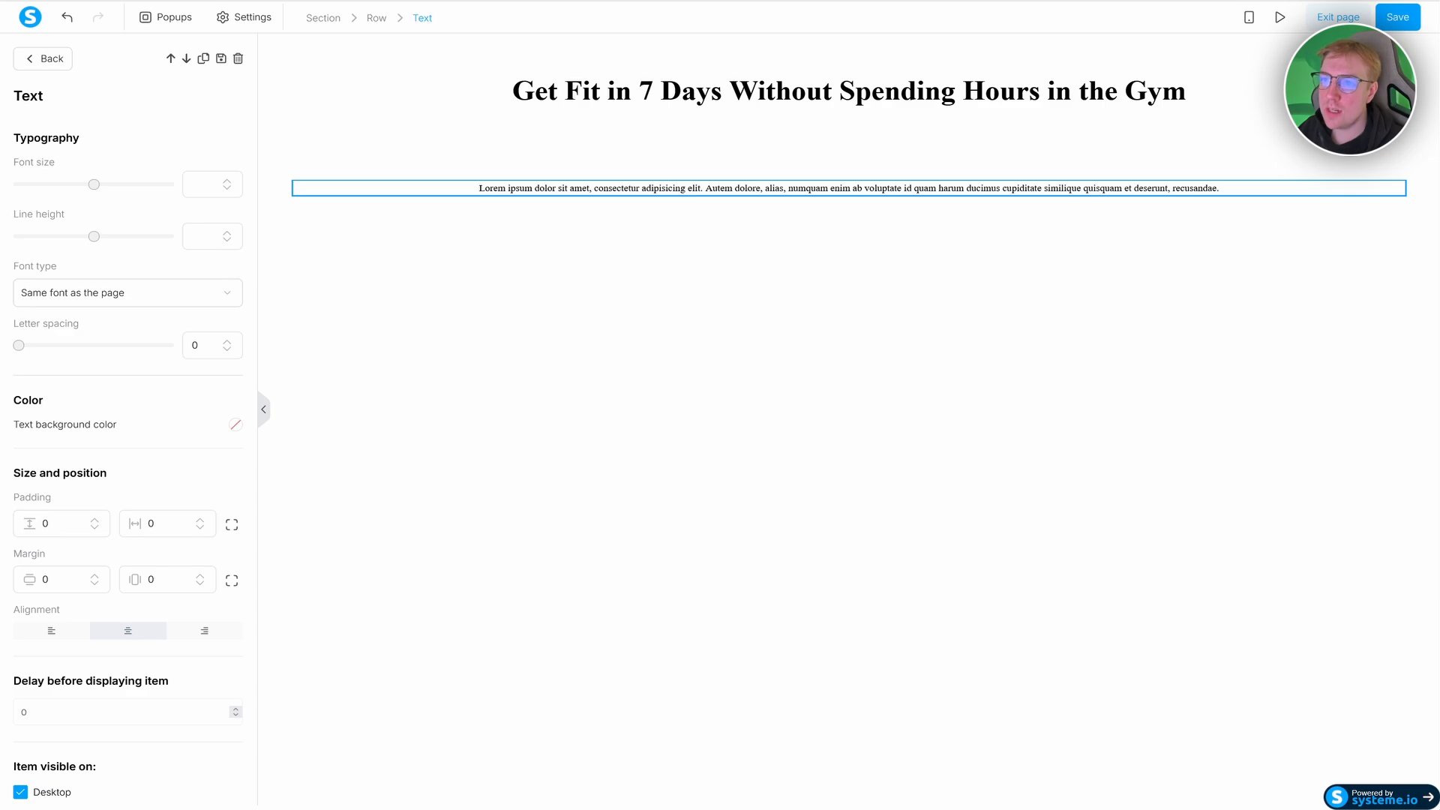
click(793, 219)
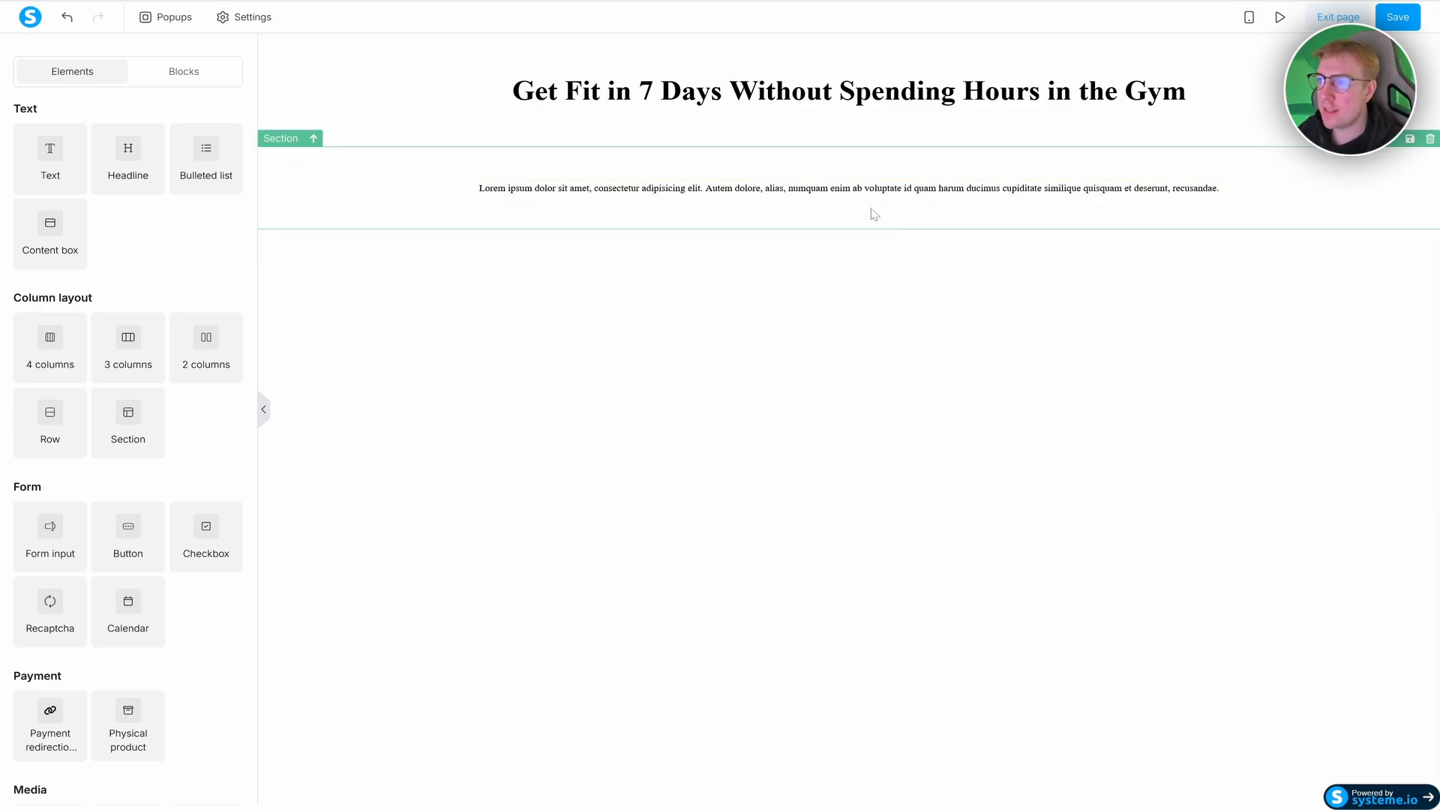
click(759, 188)
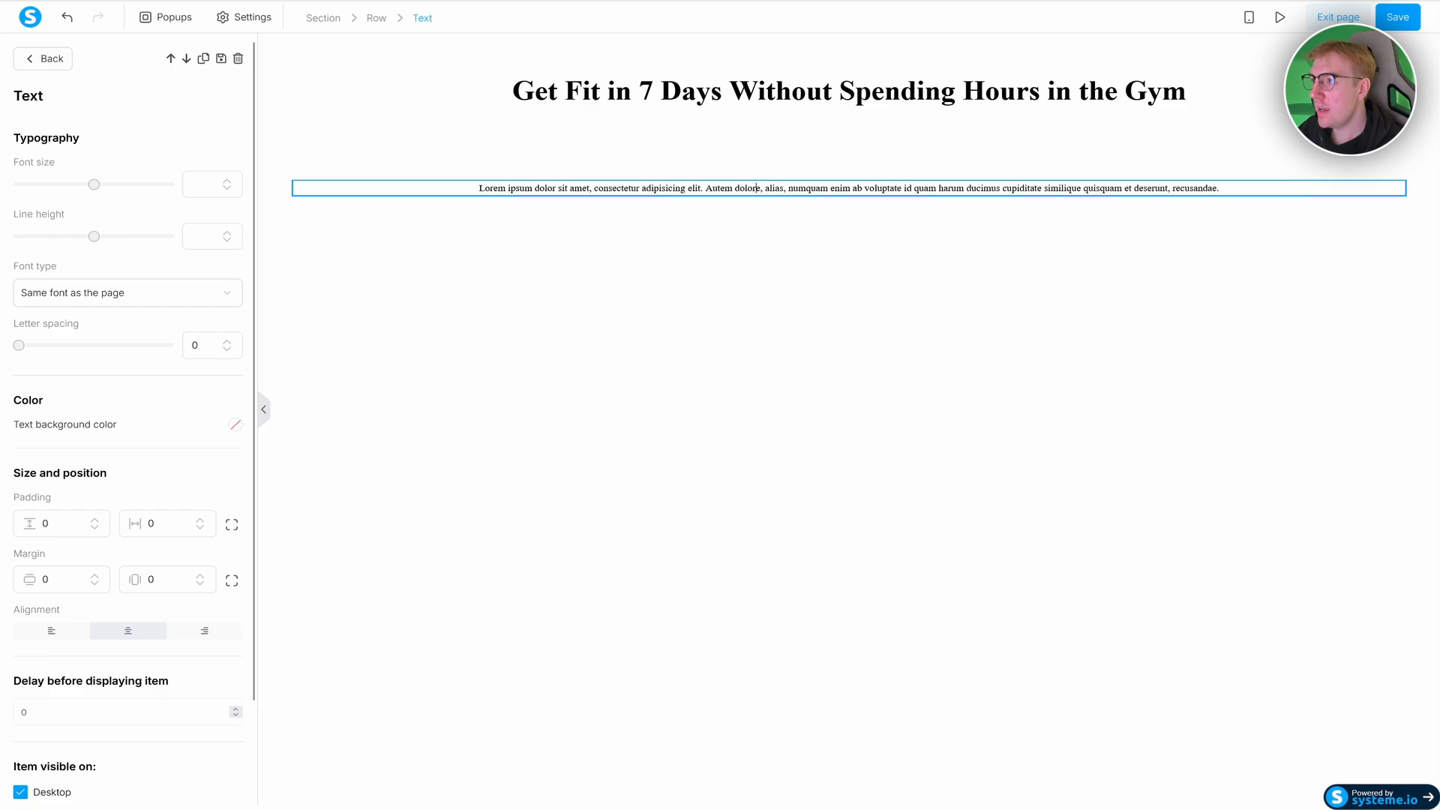
click(839, 241)
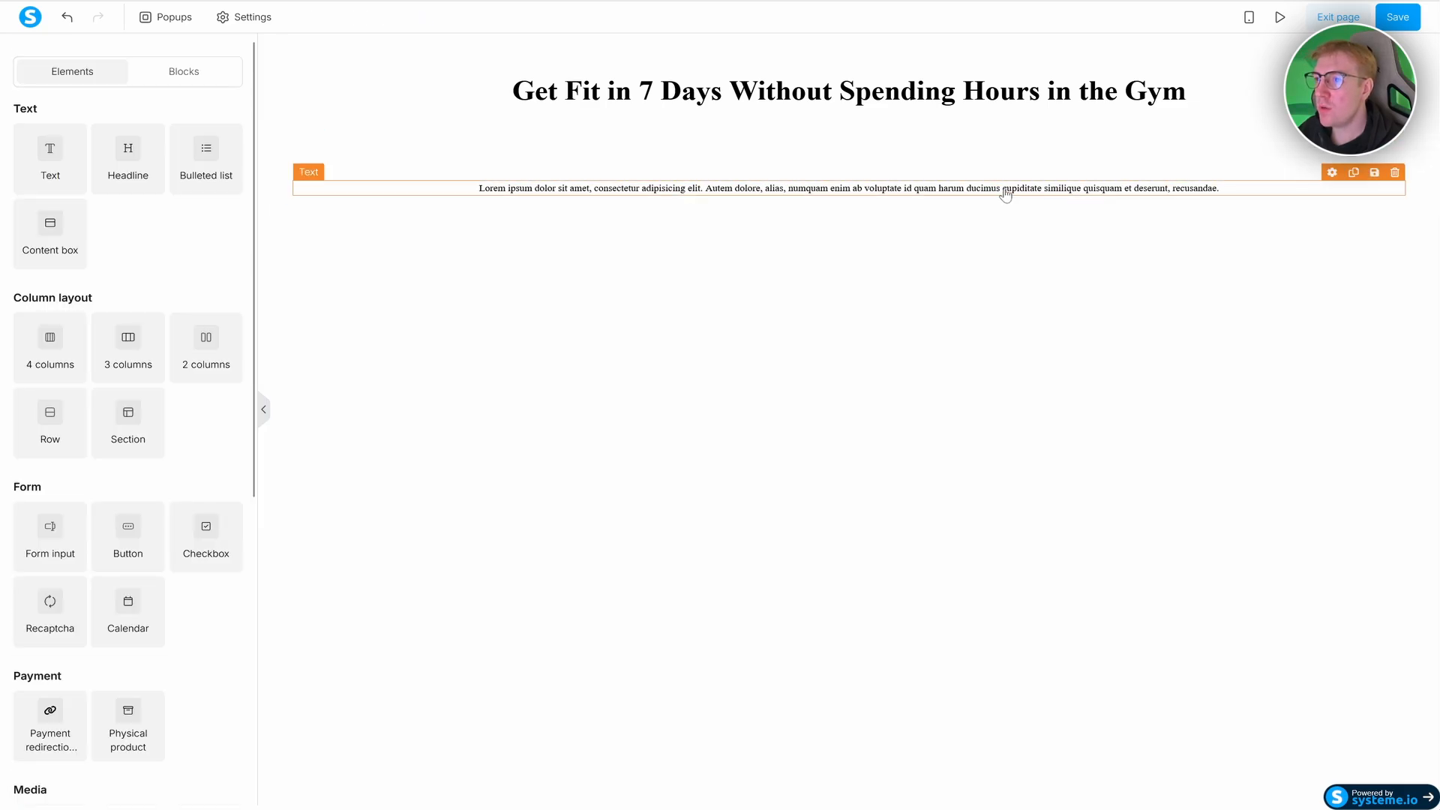
- Set the placeholder text's vertical padding to 1 and lower its vertical margin past -31 to pull it closer to the headline
click(757, 188)
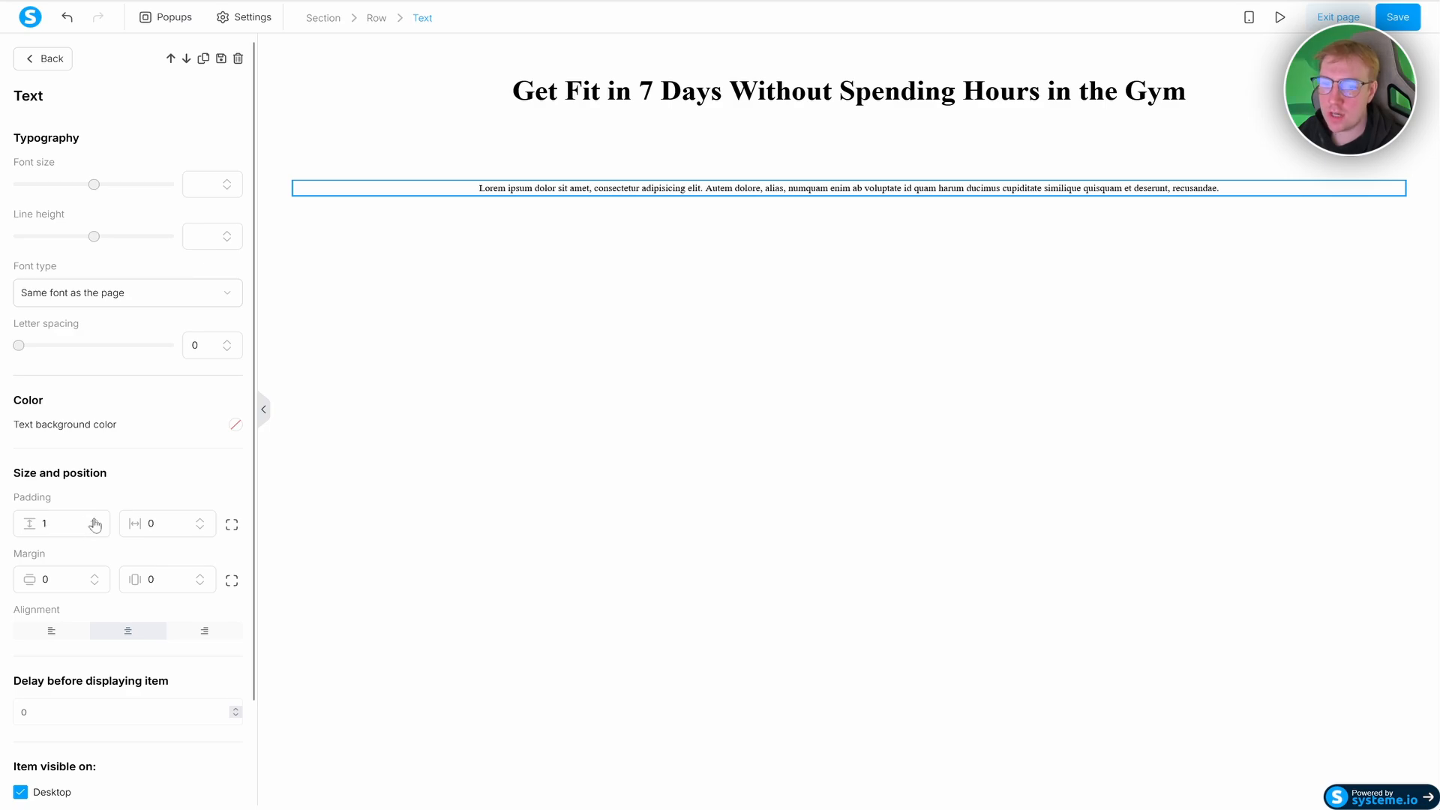
click(94, 575)
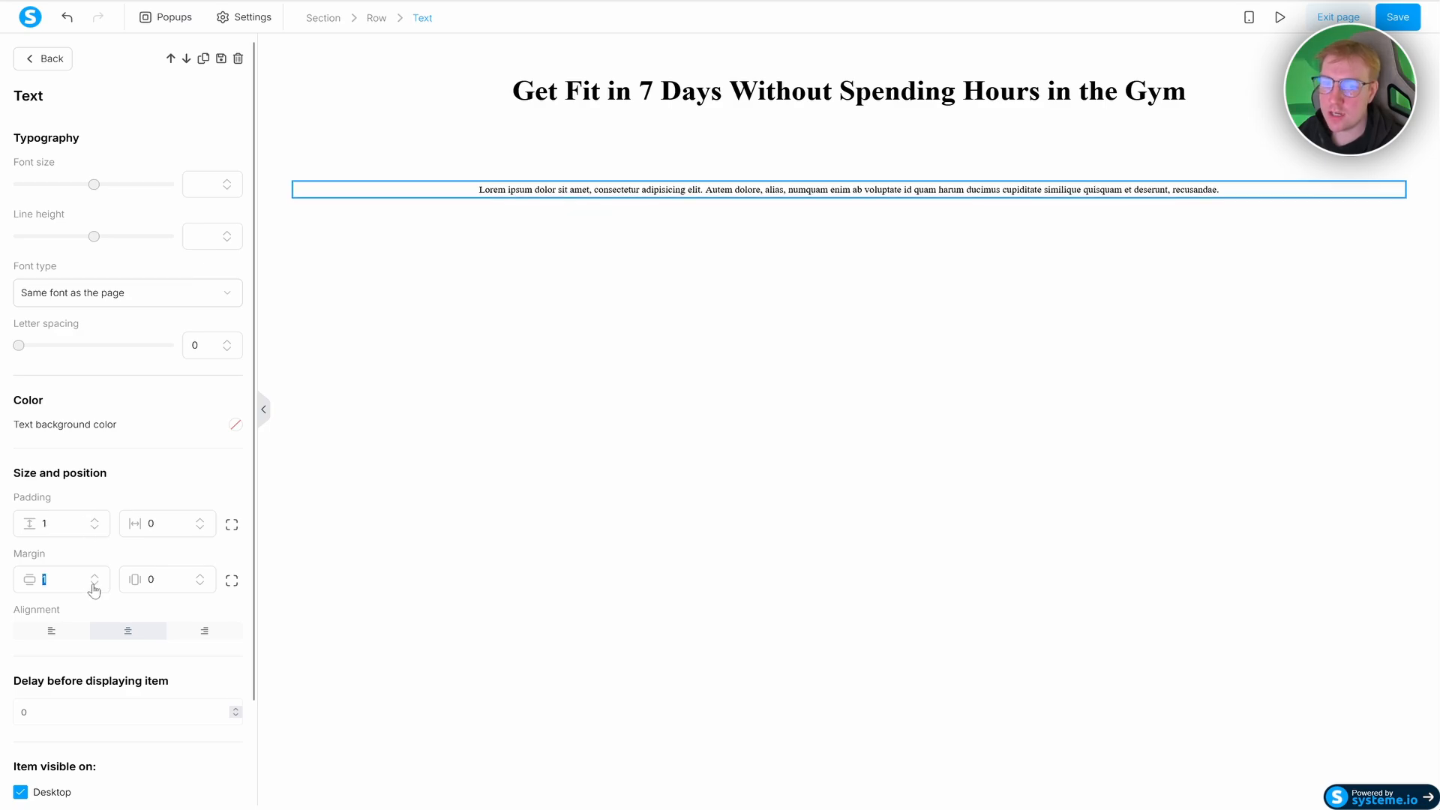
click(93, 585)
click(92, 585)
click(93, 585)
click(93, 585)
click(93, 584)
click(93, 585)
click(93, 584)
click(93, 585)
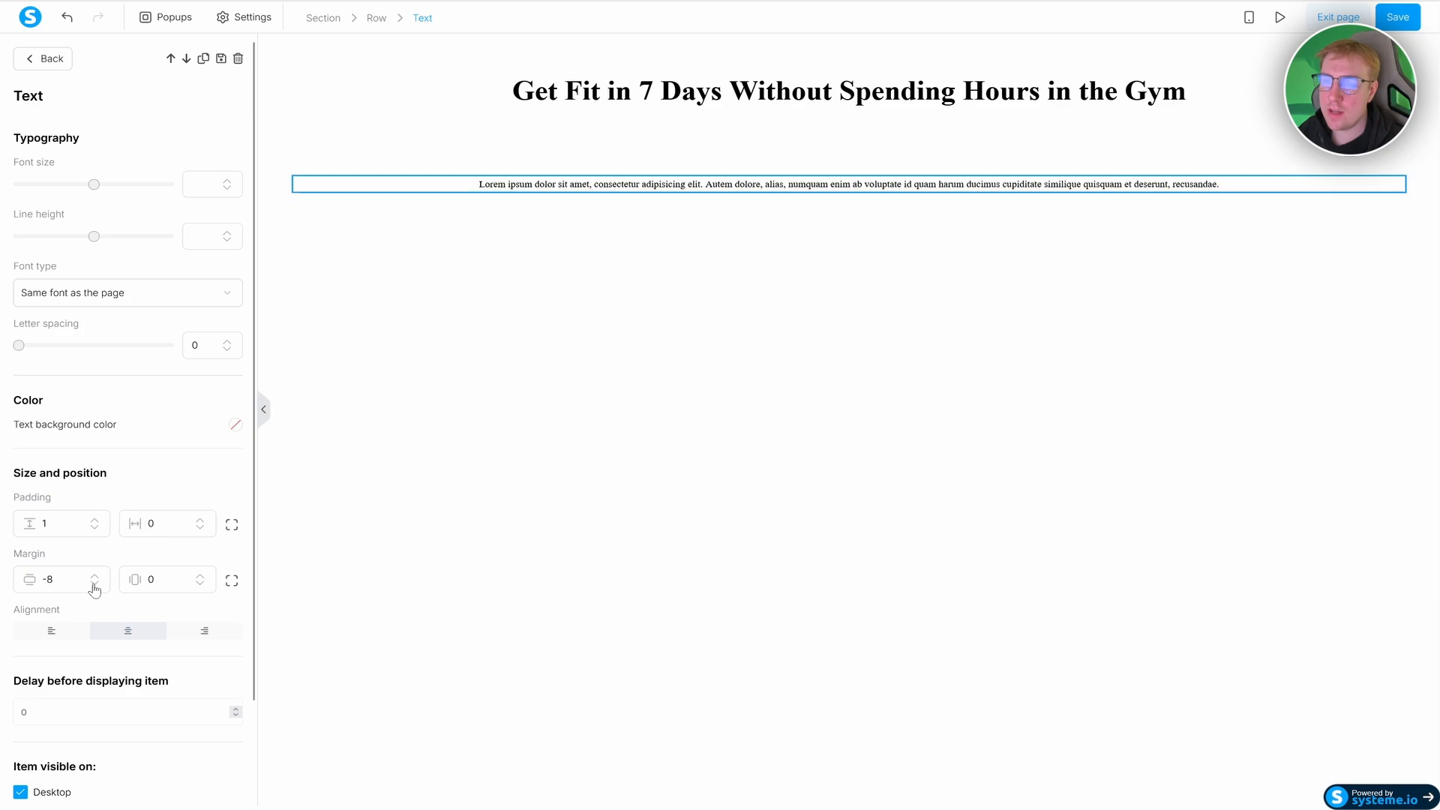
click(93, 585)
click(93, 585)
click(93, 585)
click(93, 585)
click(93, 585)
click(93, 585)
click(93, 585)
click(93, 585)
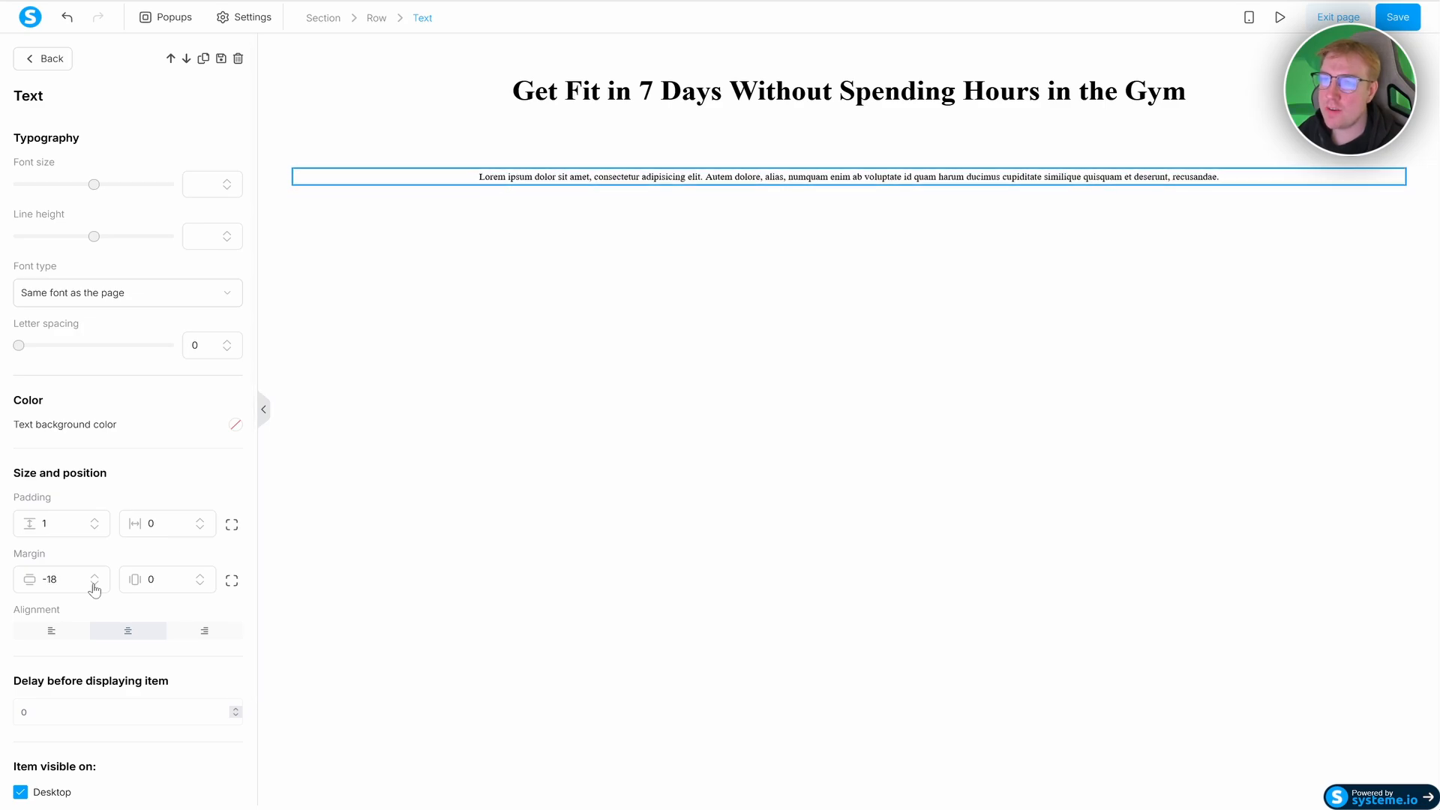
click(94, 585)
click(94, 585)
click(94, 585)
click(93, 585)
click(93, 585)
click(94, 585)
click(94, 585)
click(93, 585)
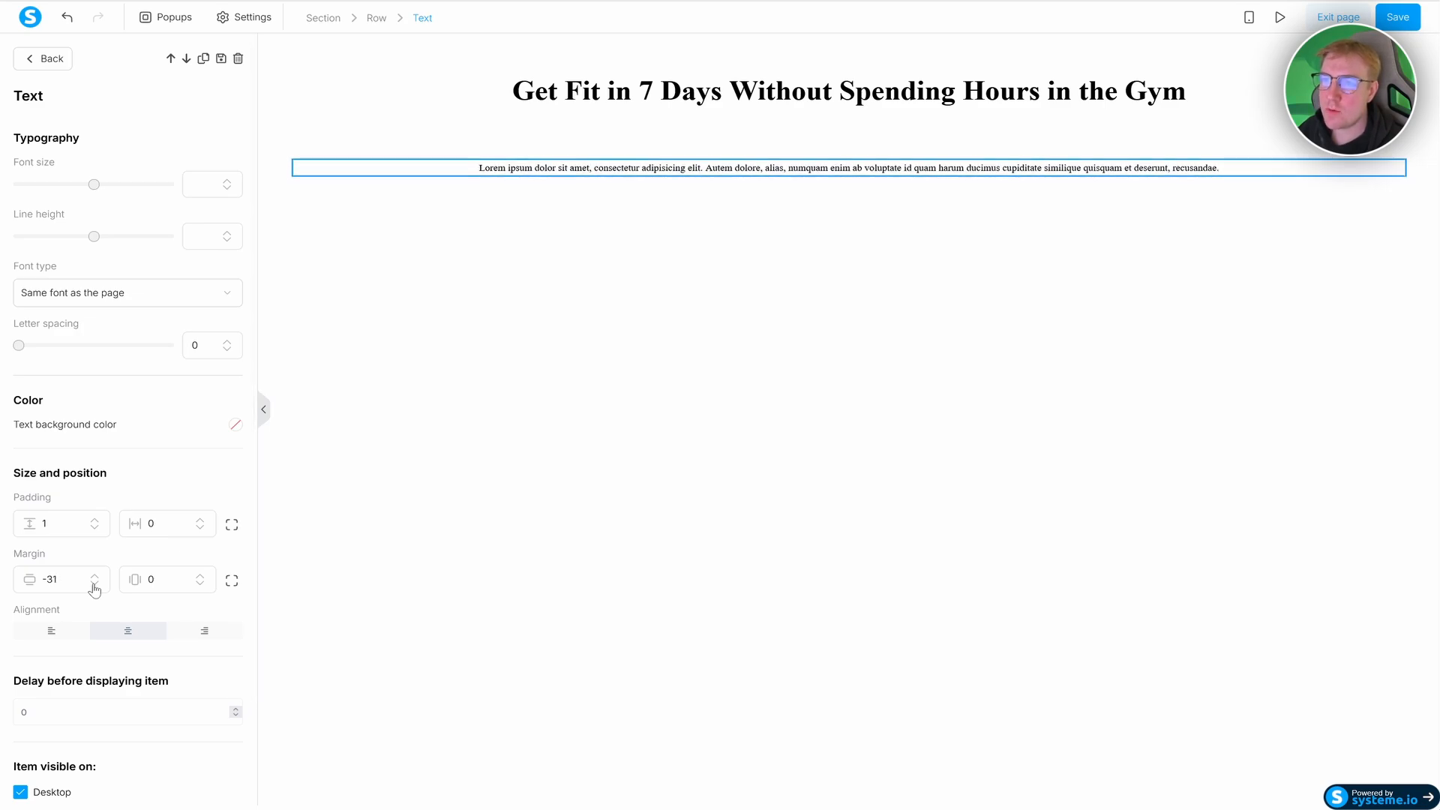
click(94, 585)
click(94, 585)
click(94, 585)
click(94, 585)
click(93, 585)
click(94, 585)
click(94, 585)
click(94, 585)
click(683, 242)
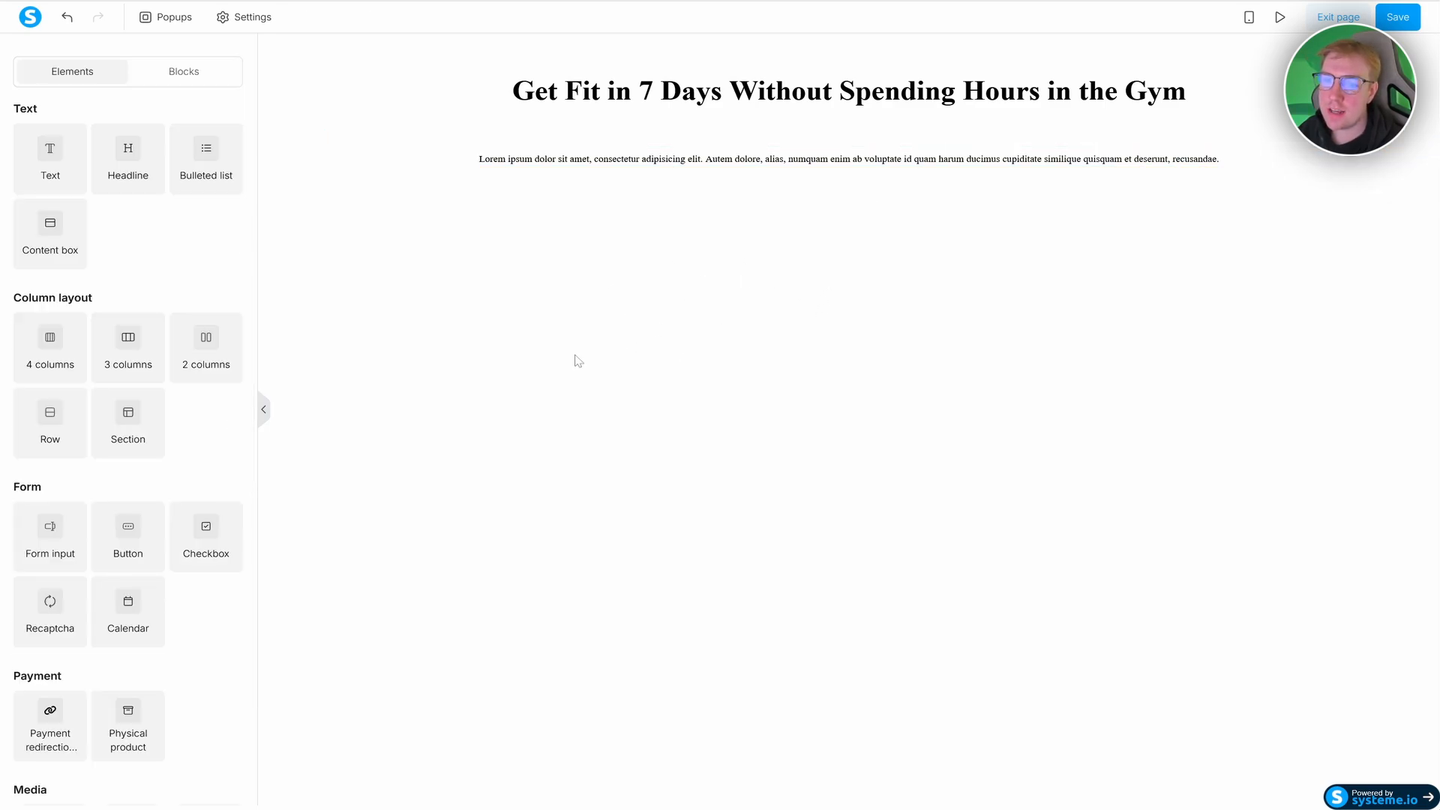
- Add a video element below the placeholder text
scroll(114, 518, down, 2)
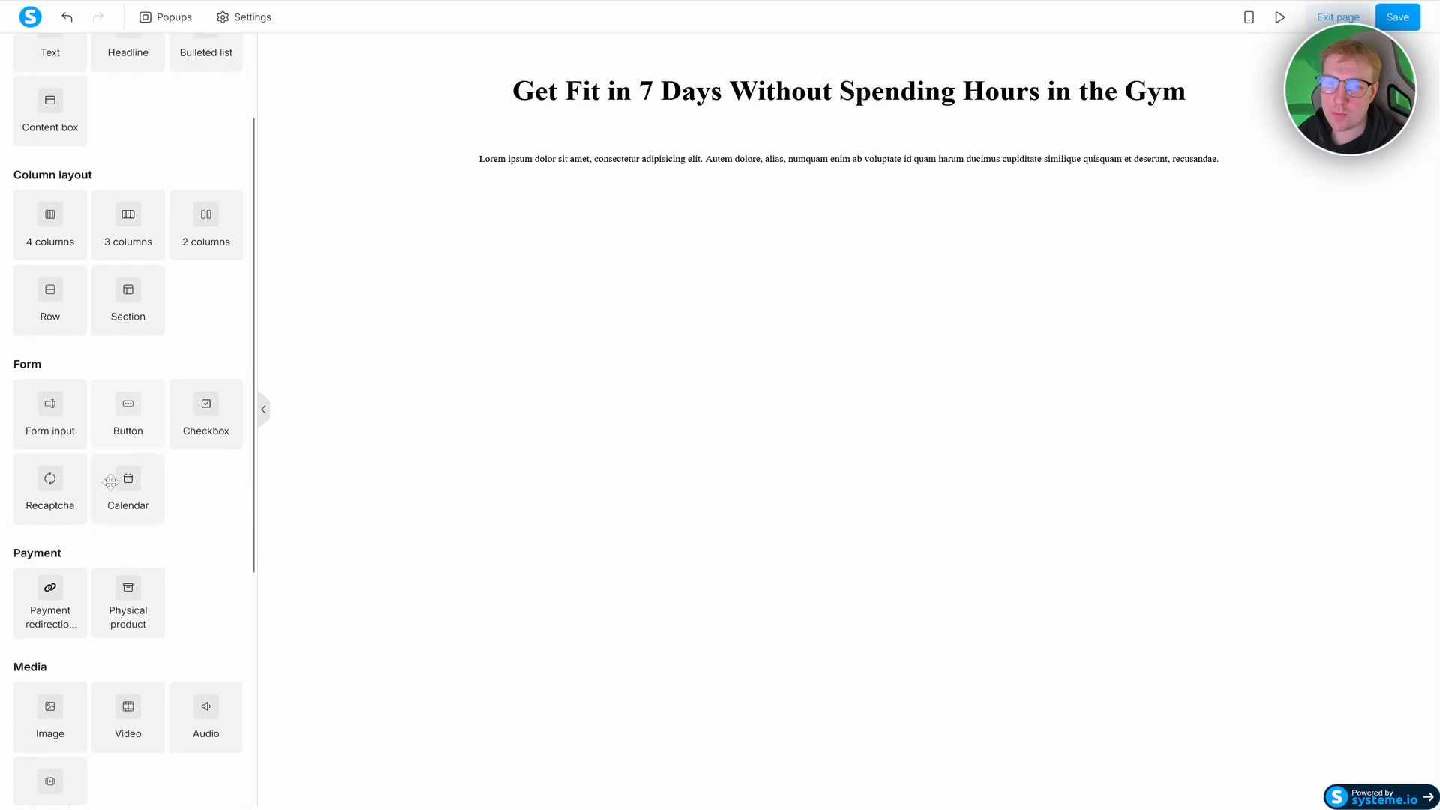
scroll(110, 482, down, 1)
click(131, 629)
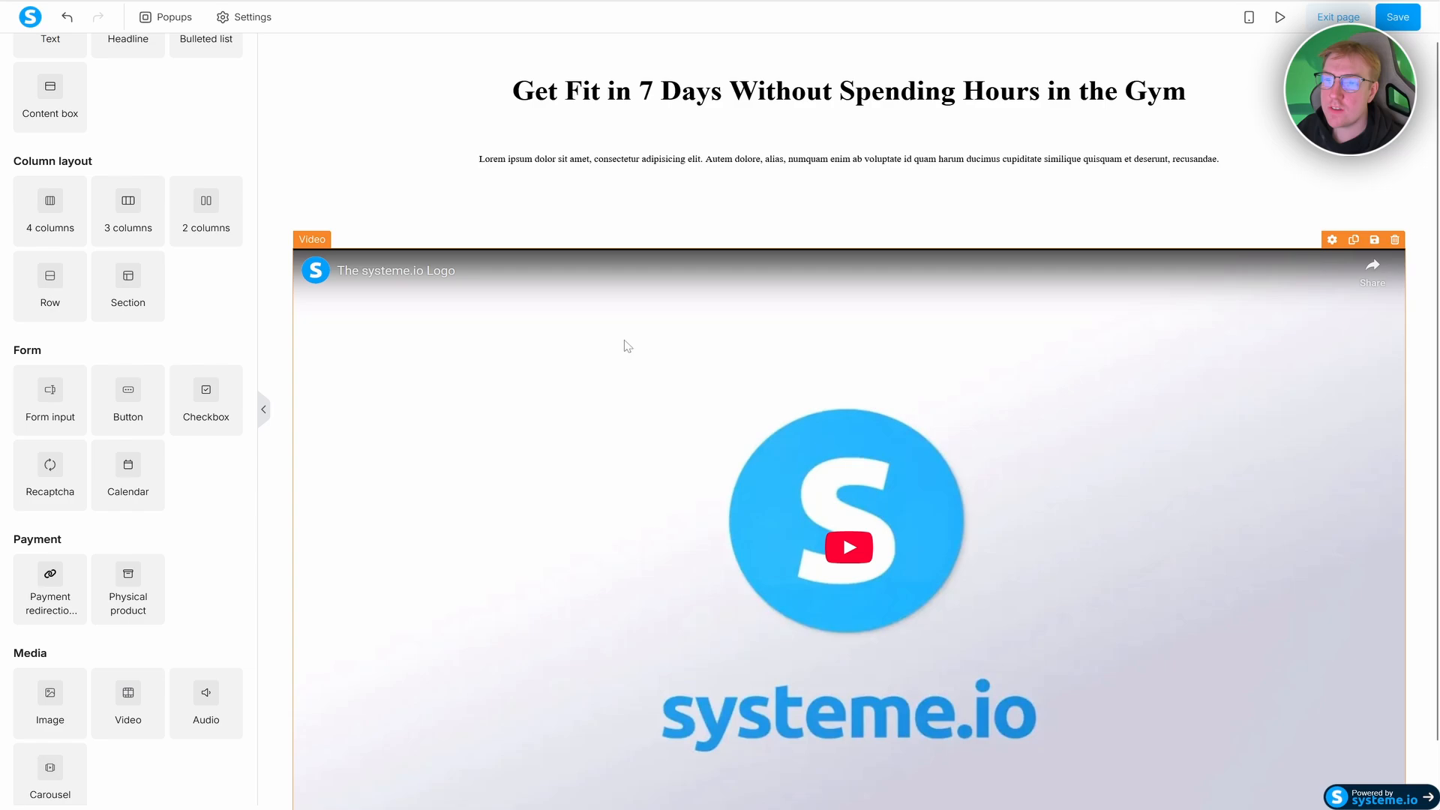
click(629, 345)
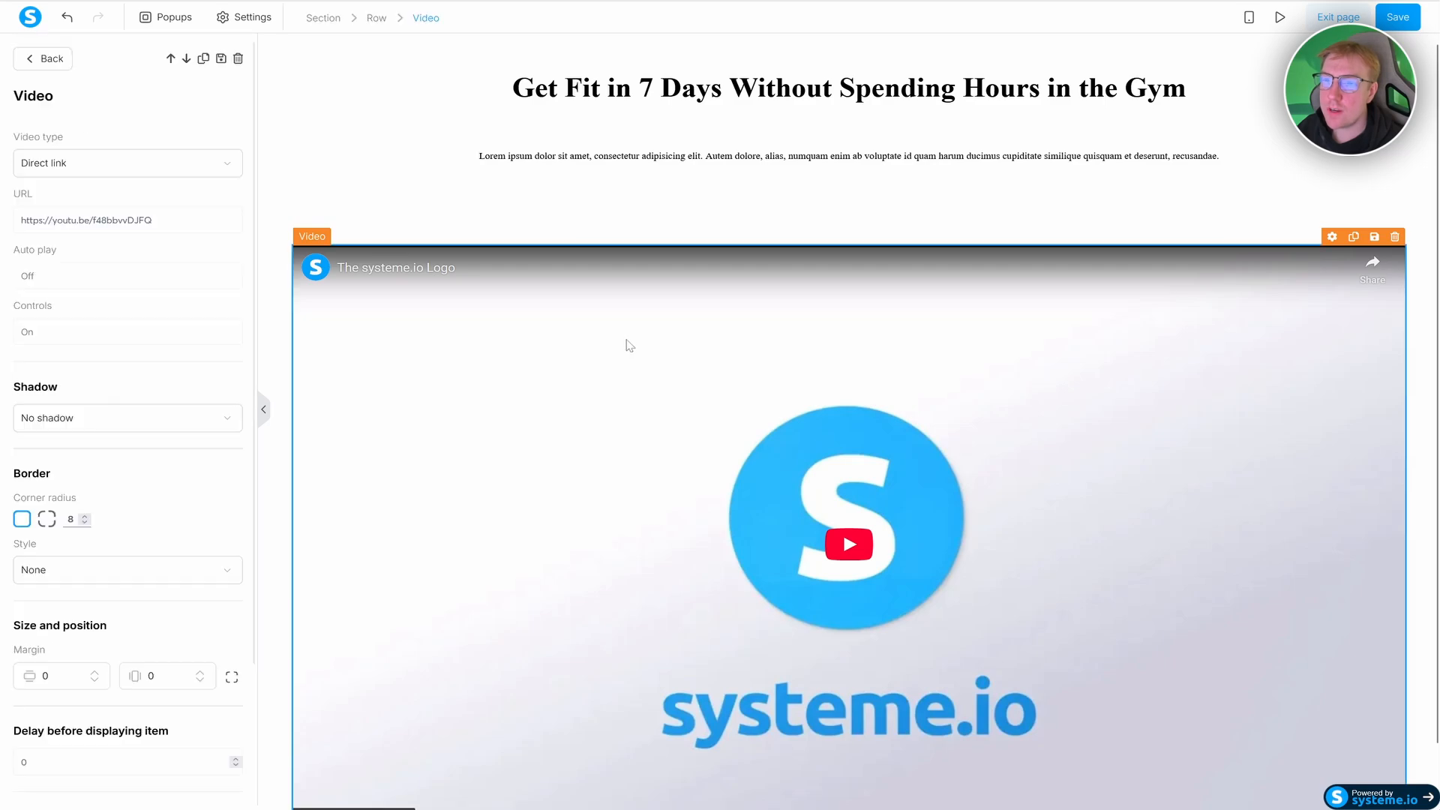
scroll(600, 315, down, 1)
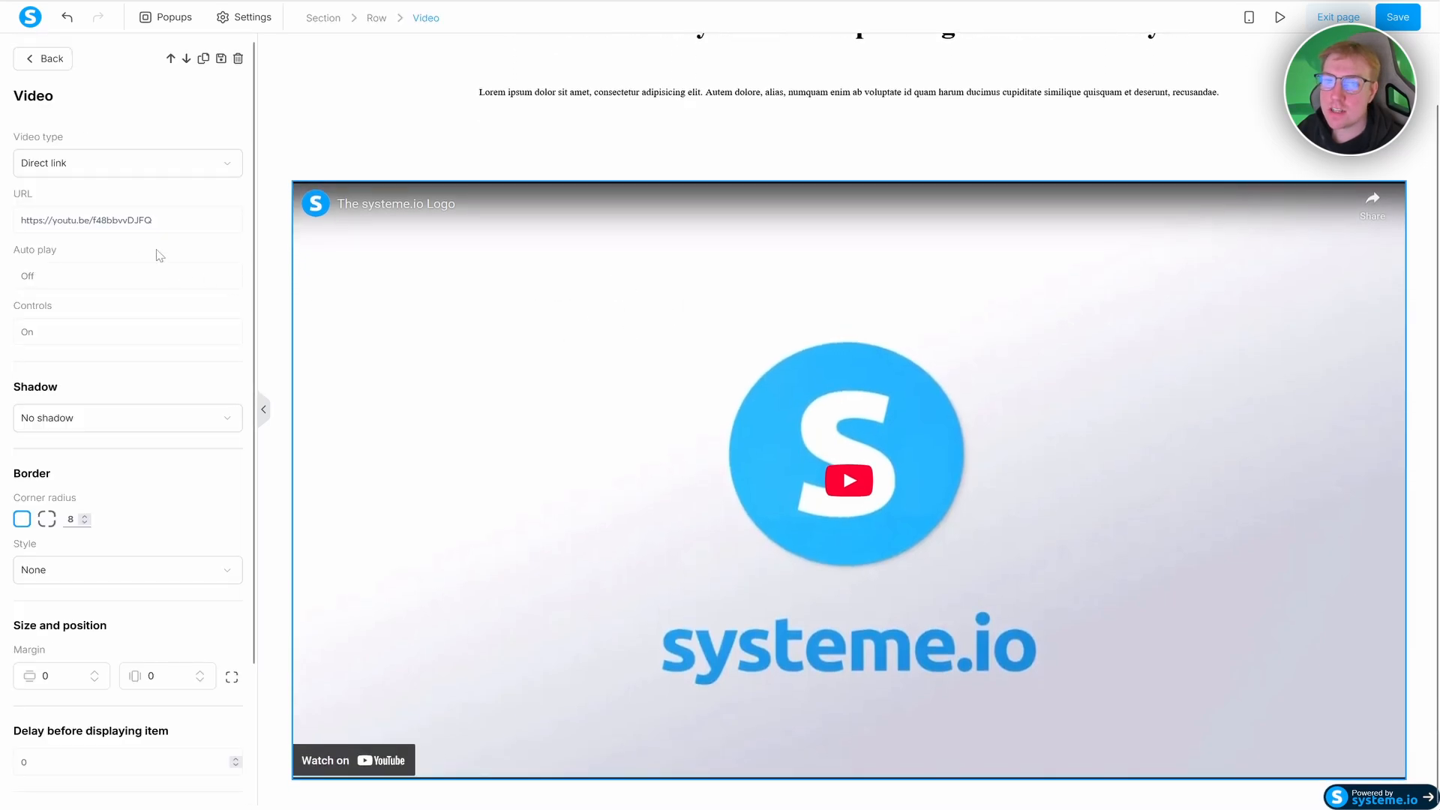
drag(153, 221, 20, 220)
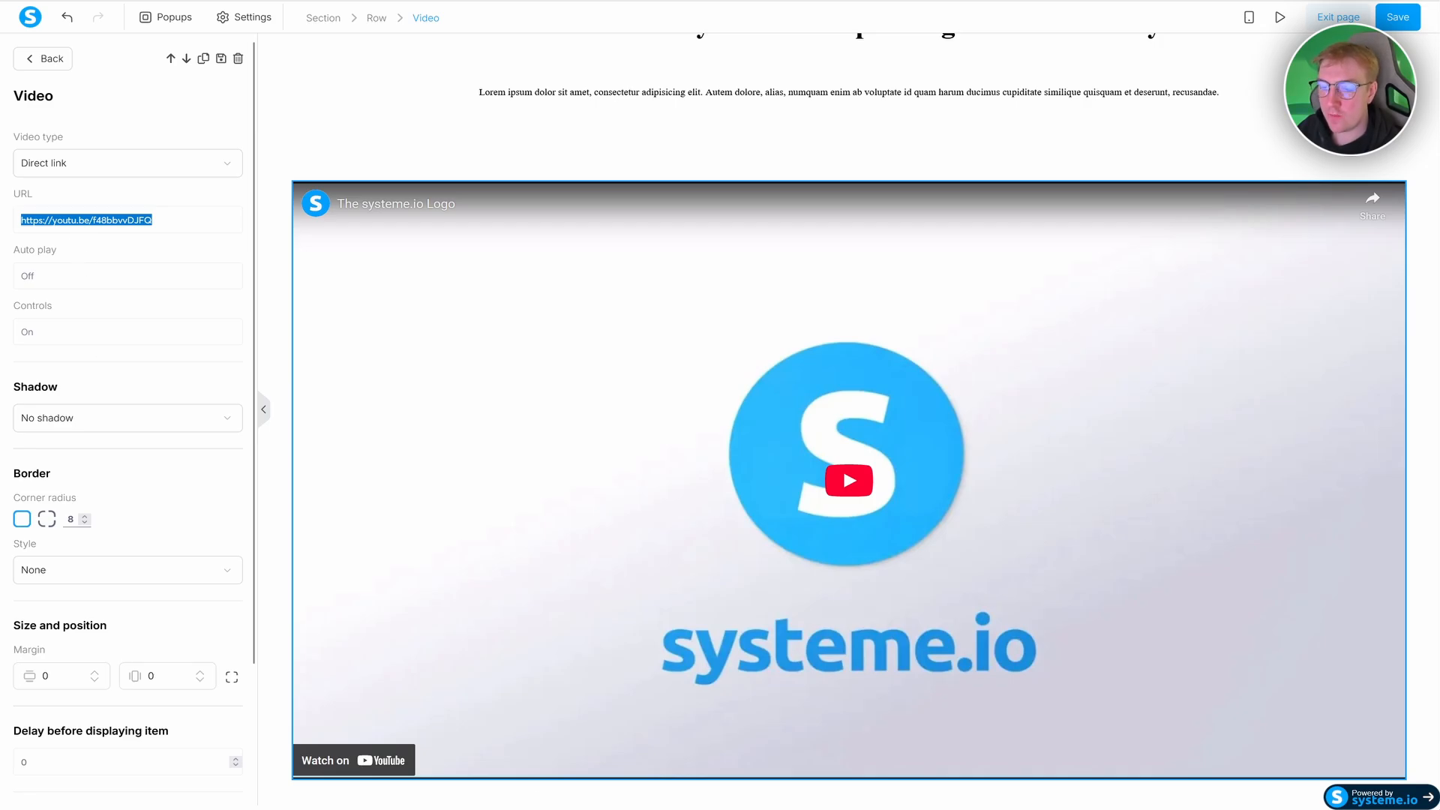
key(ctrl+a)
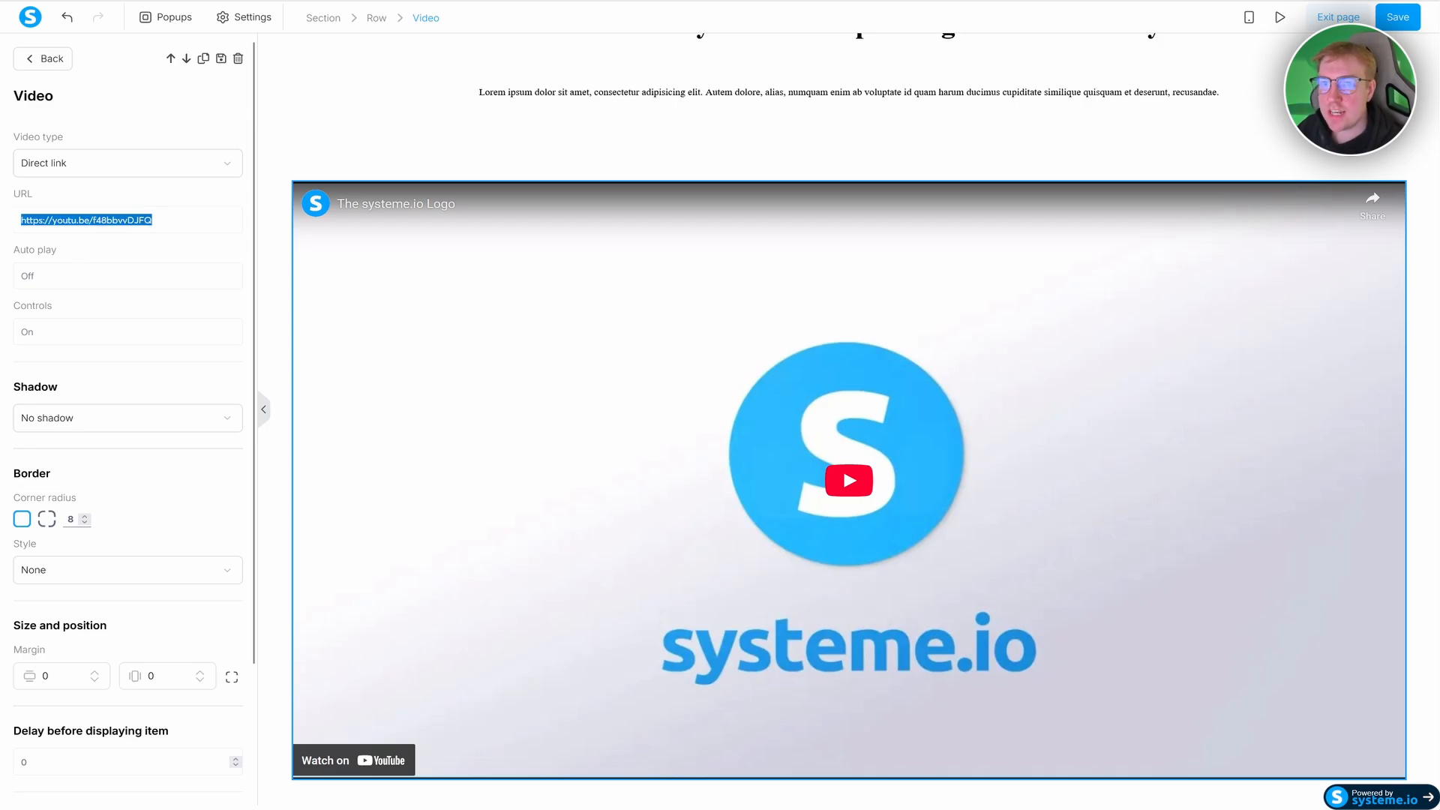
text(https://youtu.be/2FLsJcQkKSQ)
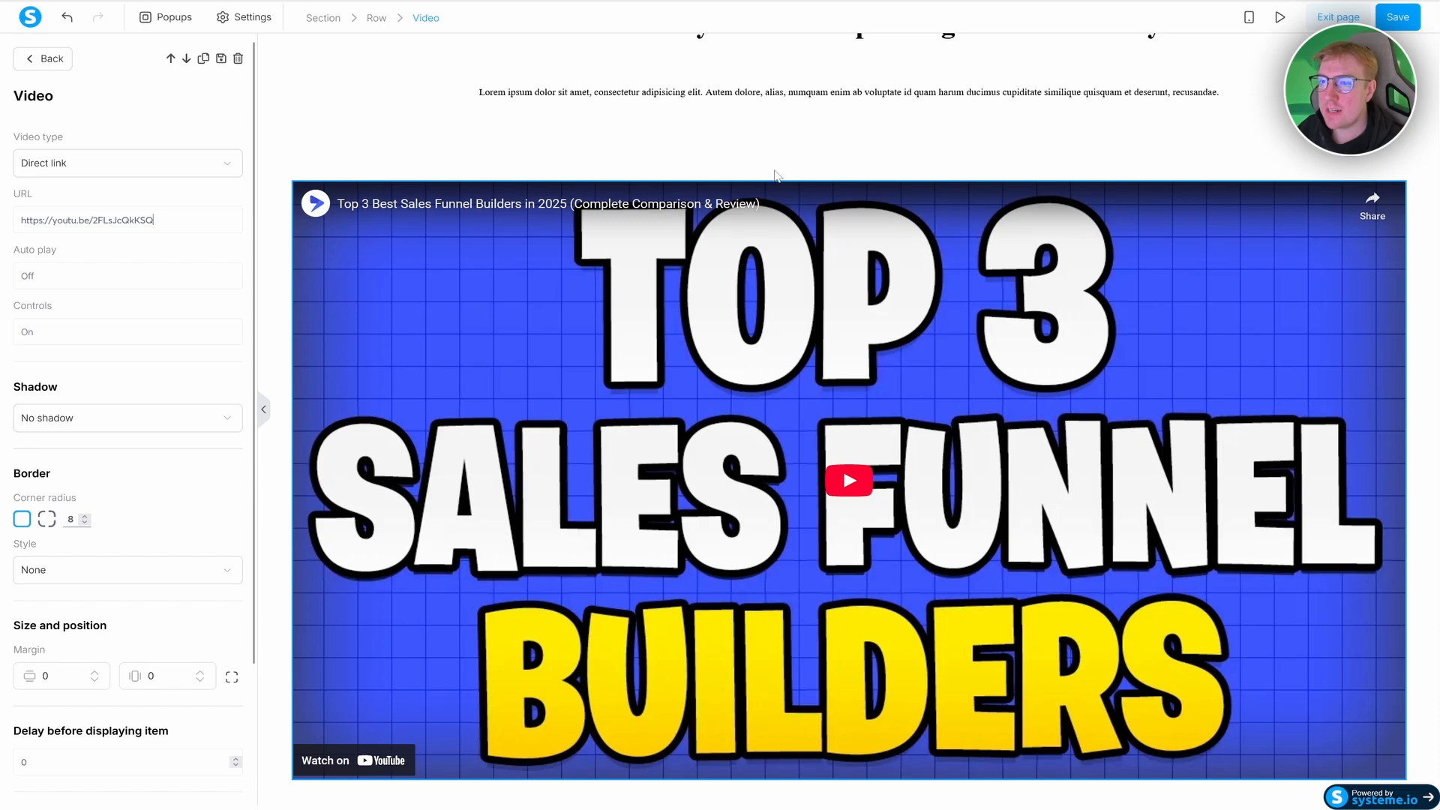
click(861, 171)
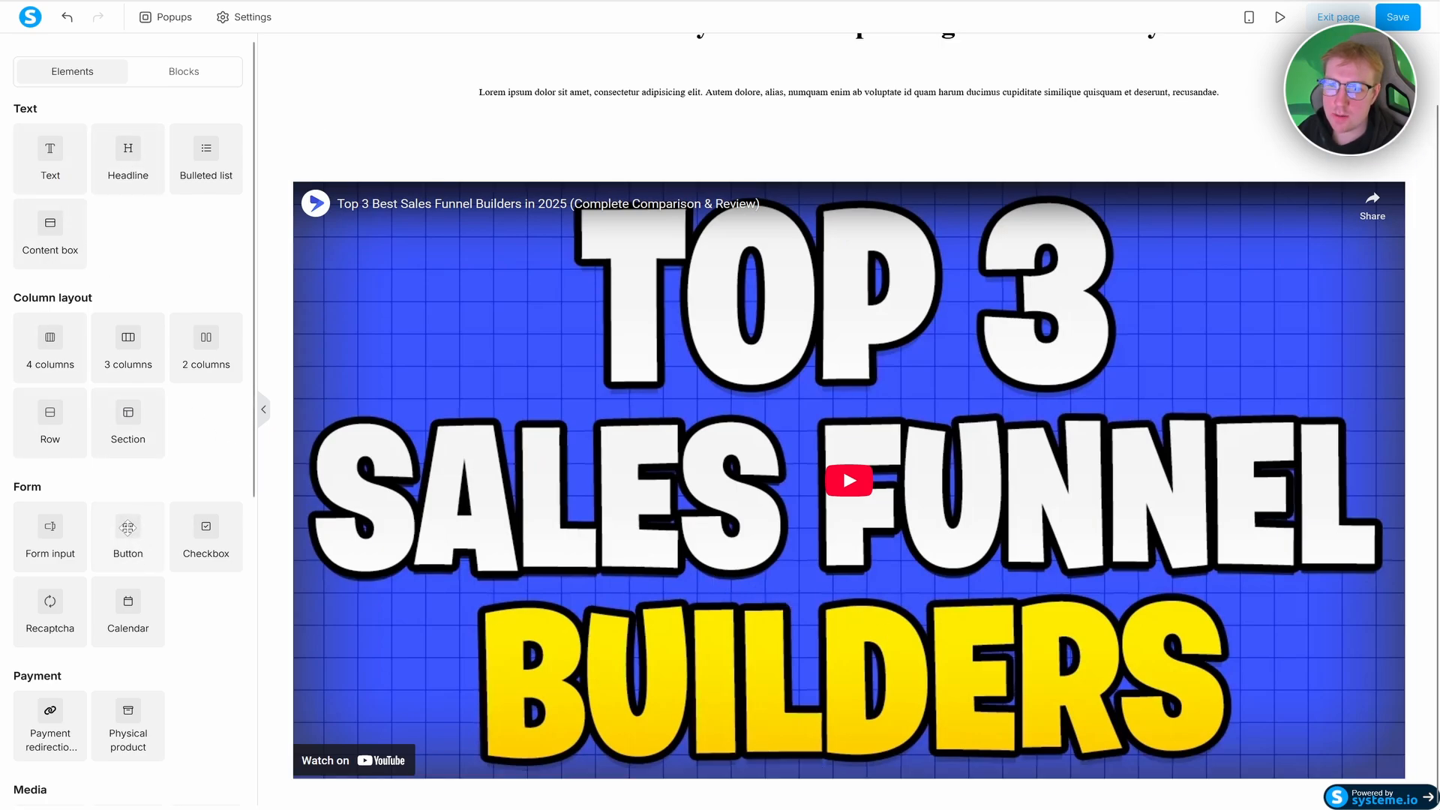
- Try to add a button beneath the video
drag(128, 528, 810, 799)
drag(810, 799, 810, 798)
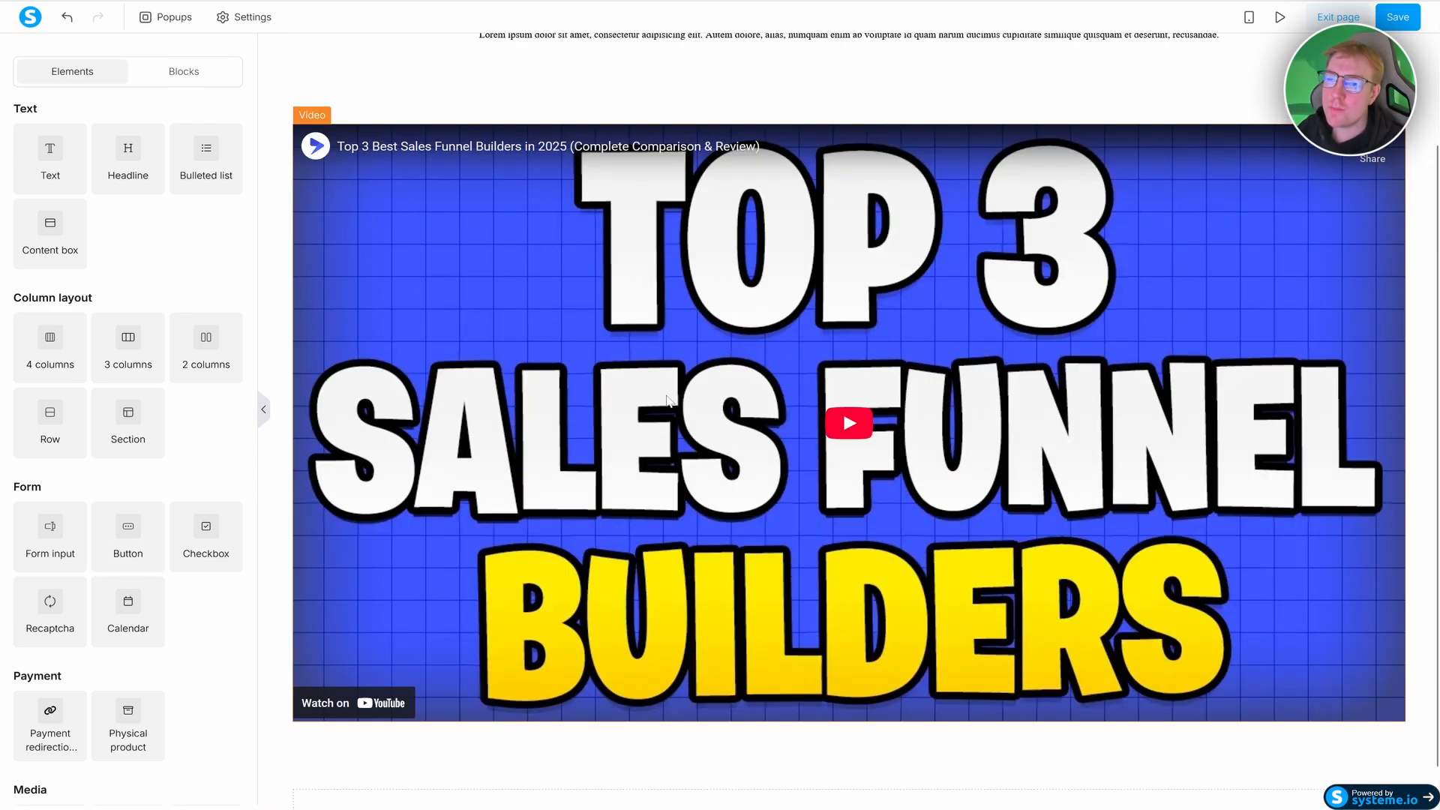
- Narrow the video by trying horizontal margins of 85 and 125, and settle on 300
click(690, 277)
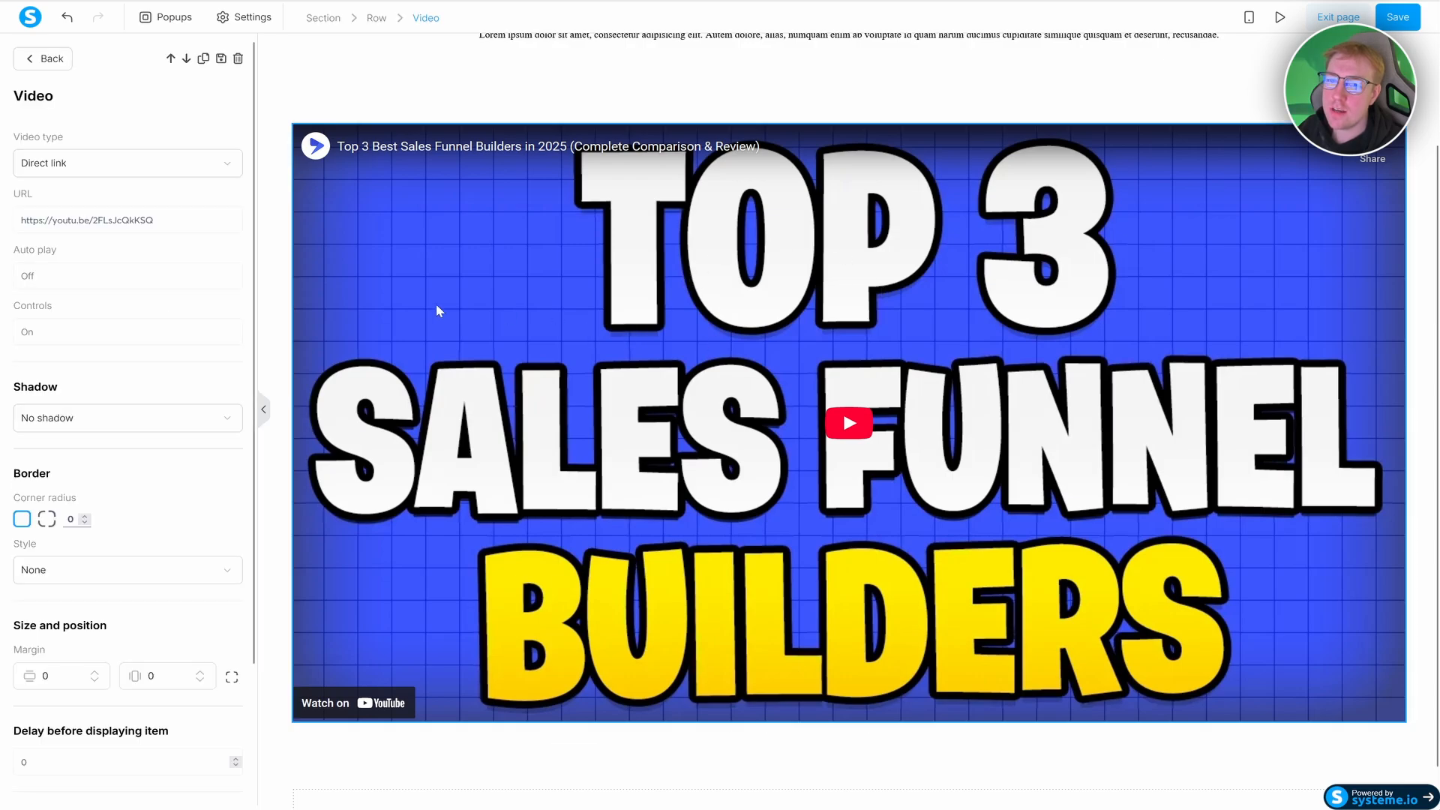
scroll(128, 412, down, 1)
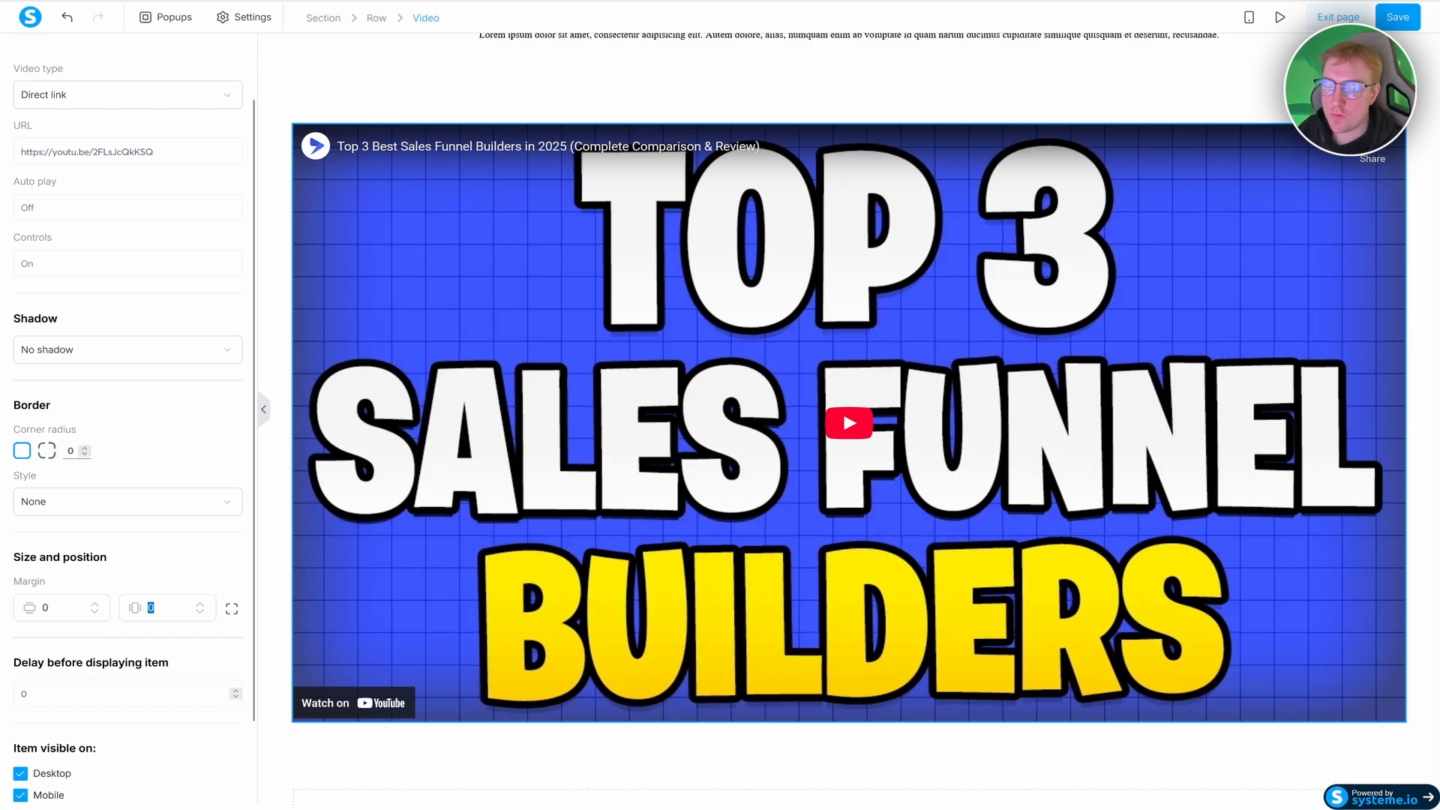
text(85)
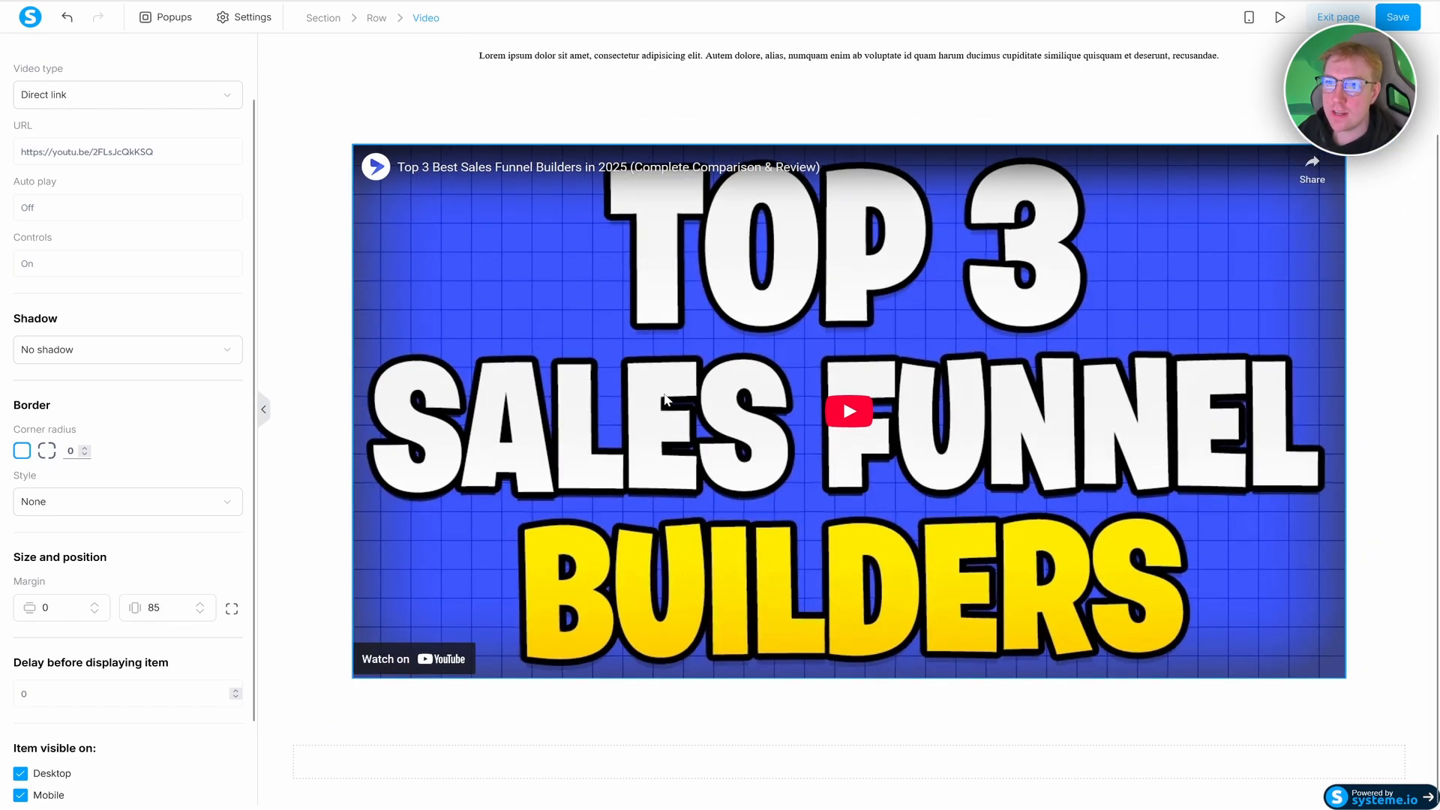
drag(163, 608, 135, 606)
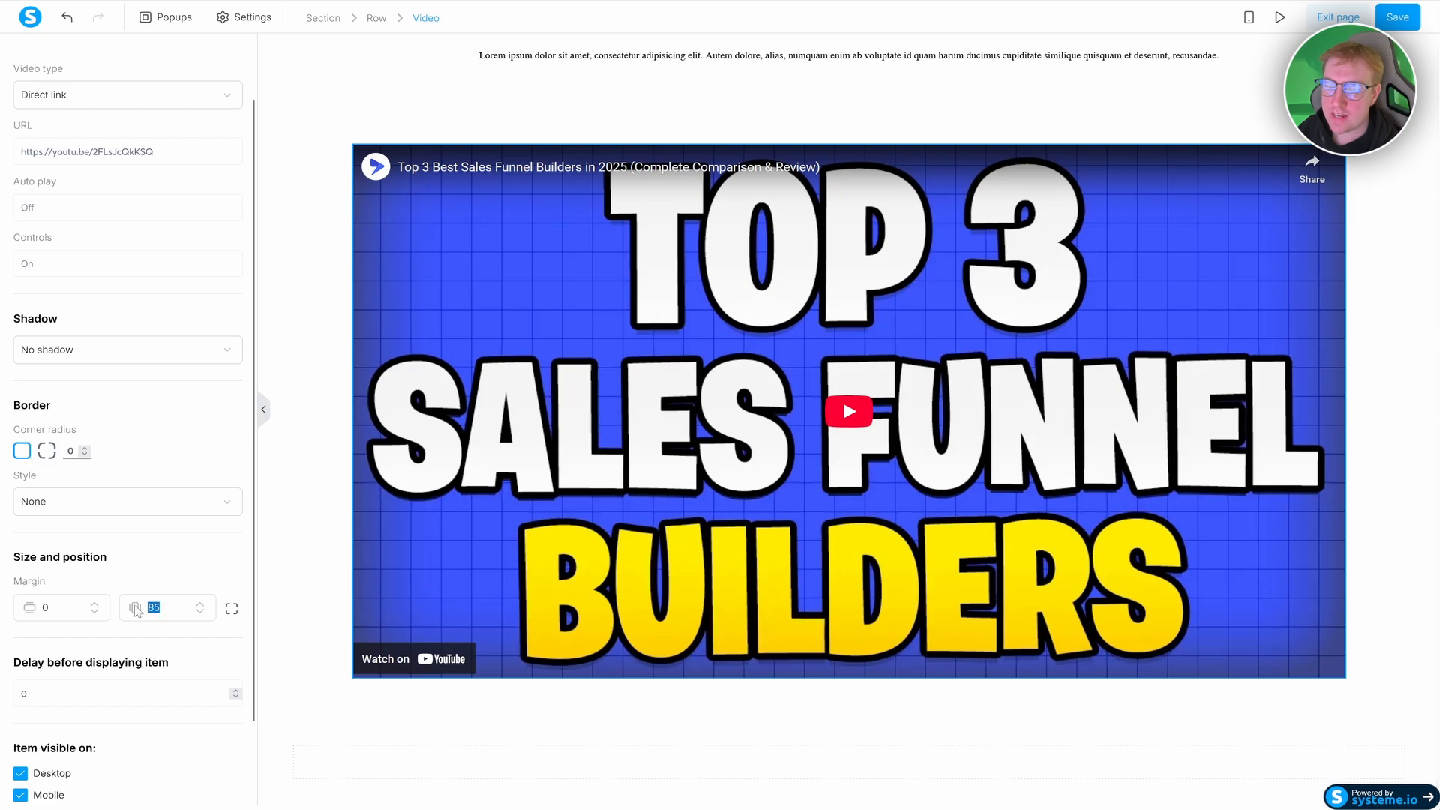
text(125)
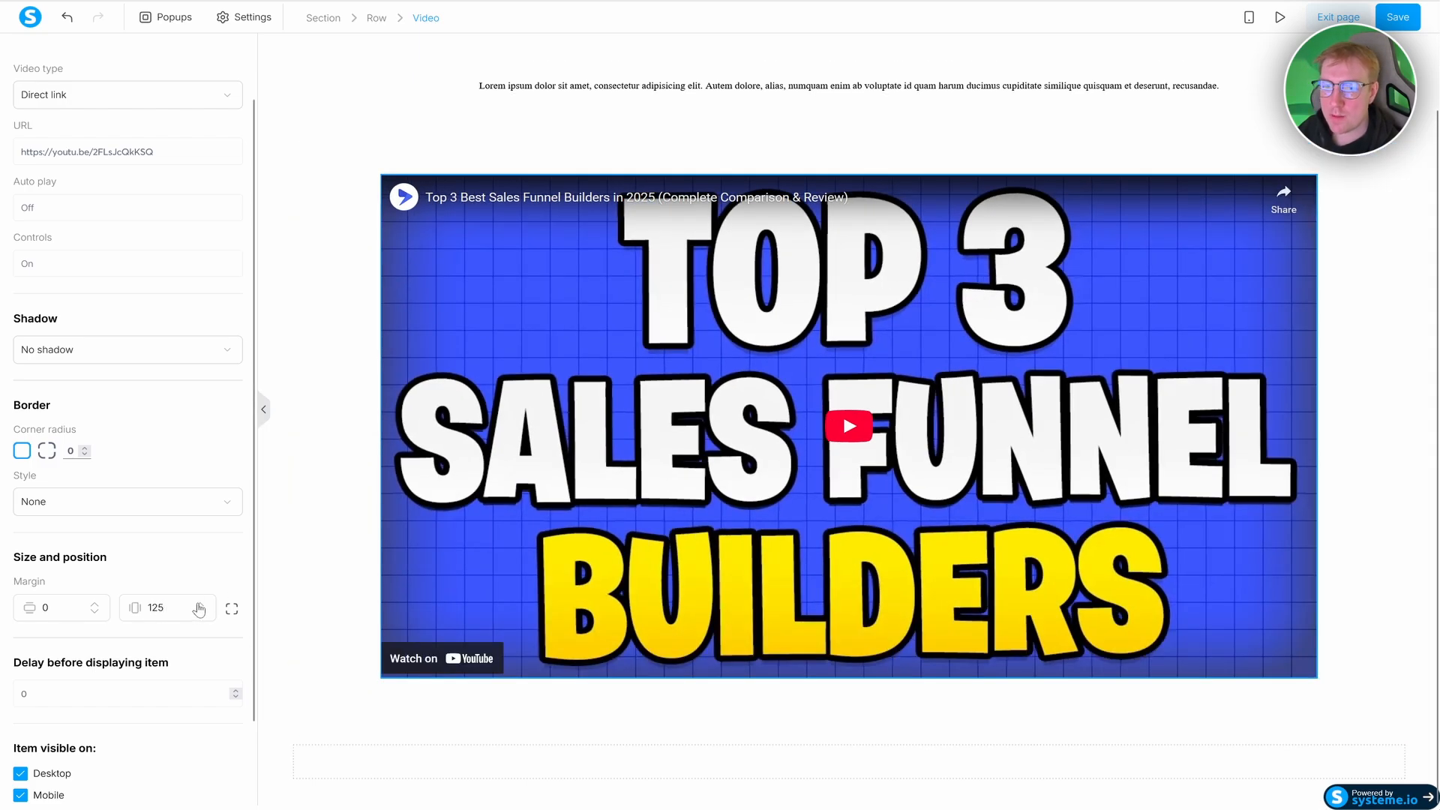
drag(166, 607, 142, 608)
text(300)
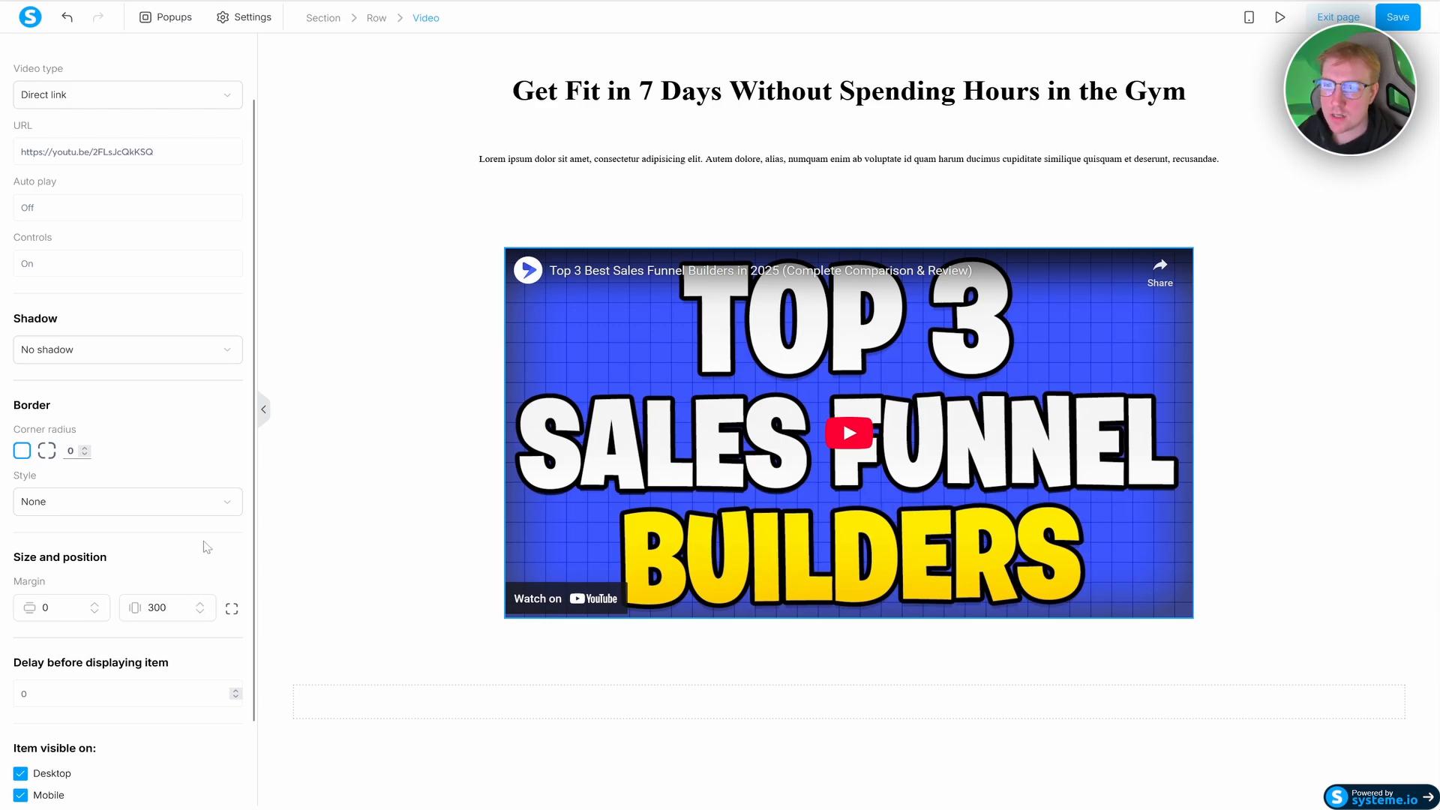
scroll(173, 501, up, 1)
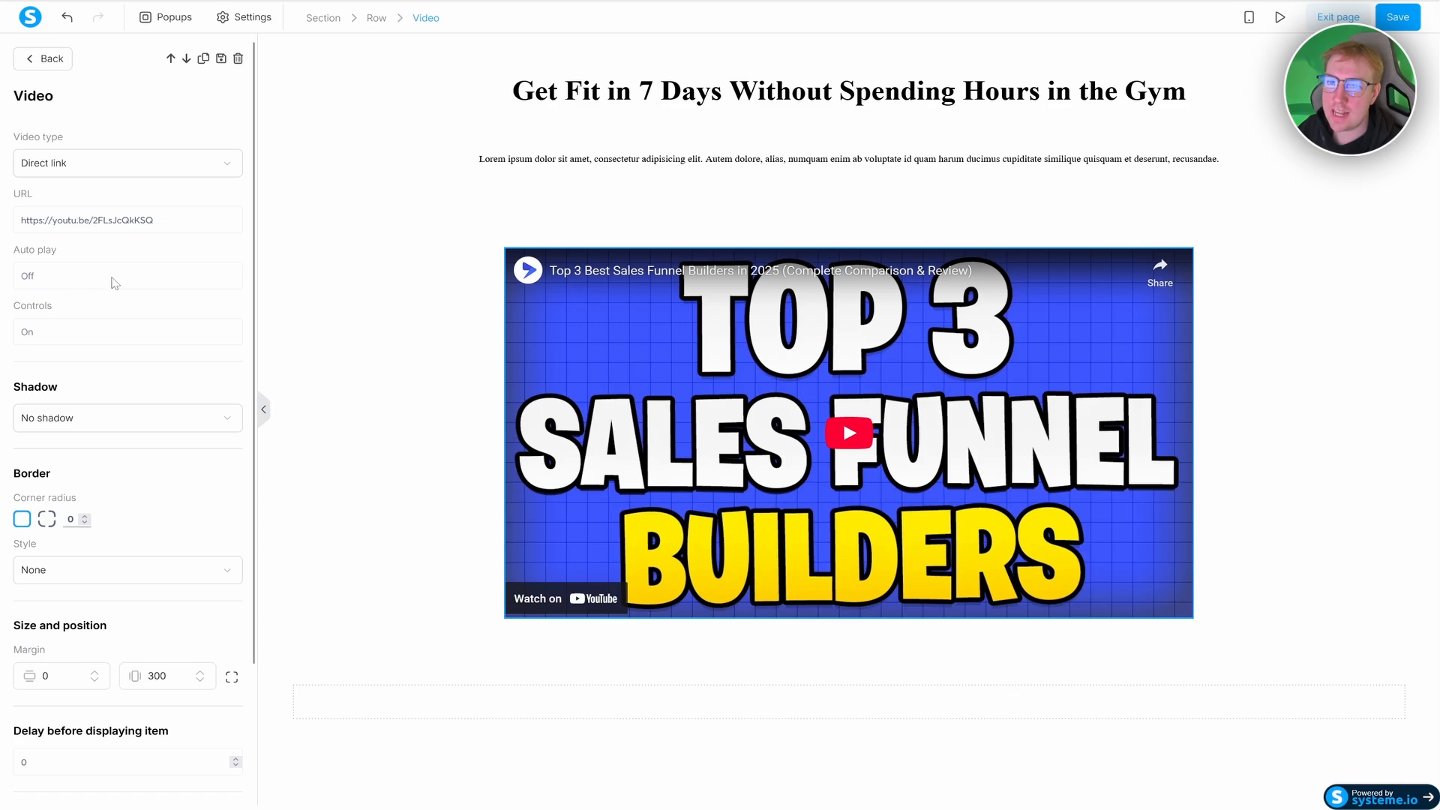
scroll(129, 306, down, 2)
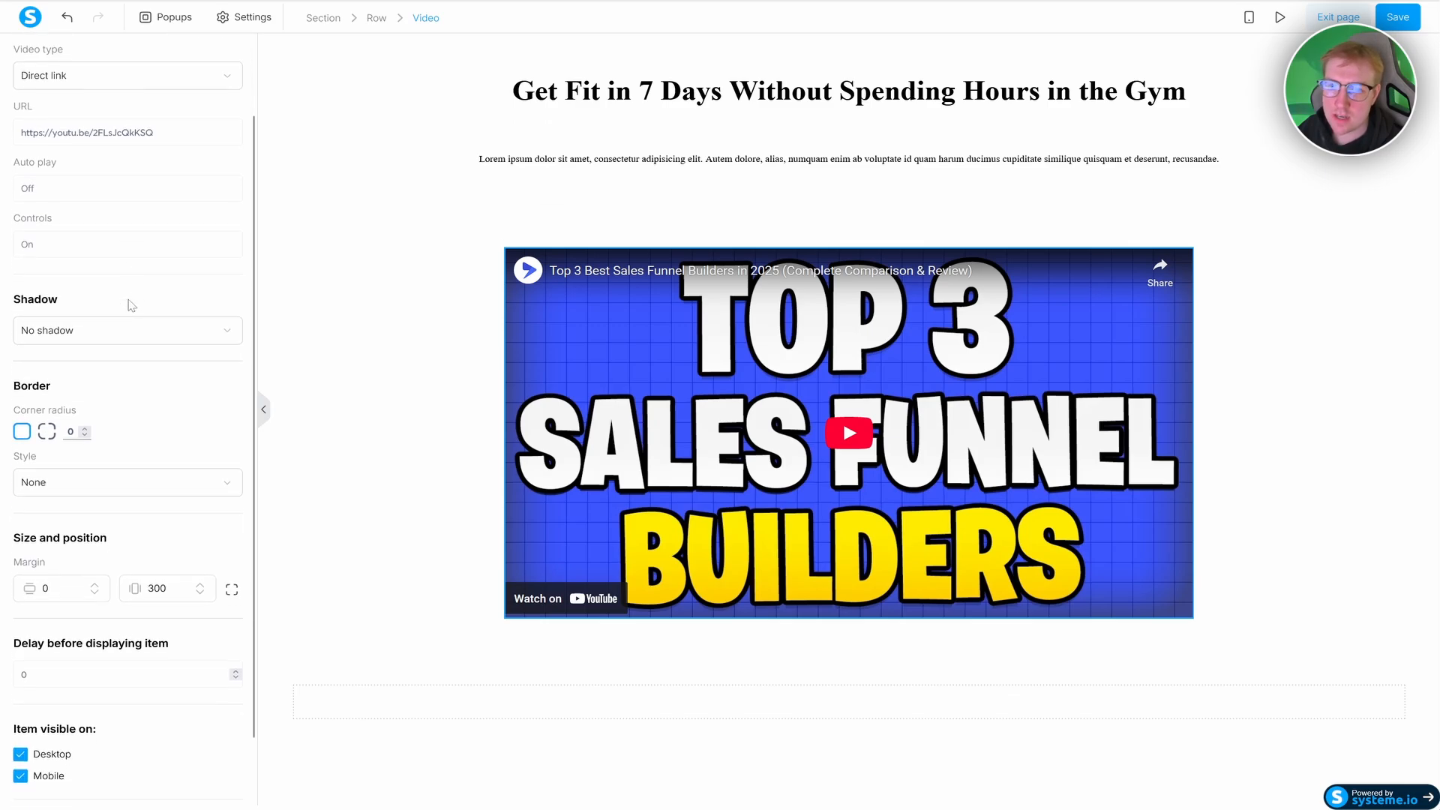
scroll(141, 312, up, 2)
- Add a button with its default text in its own row below the video
click(443, 251)
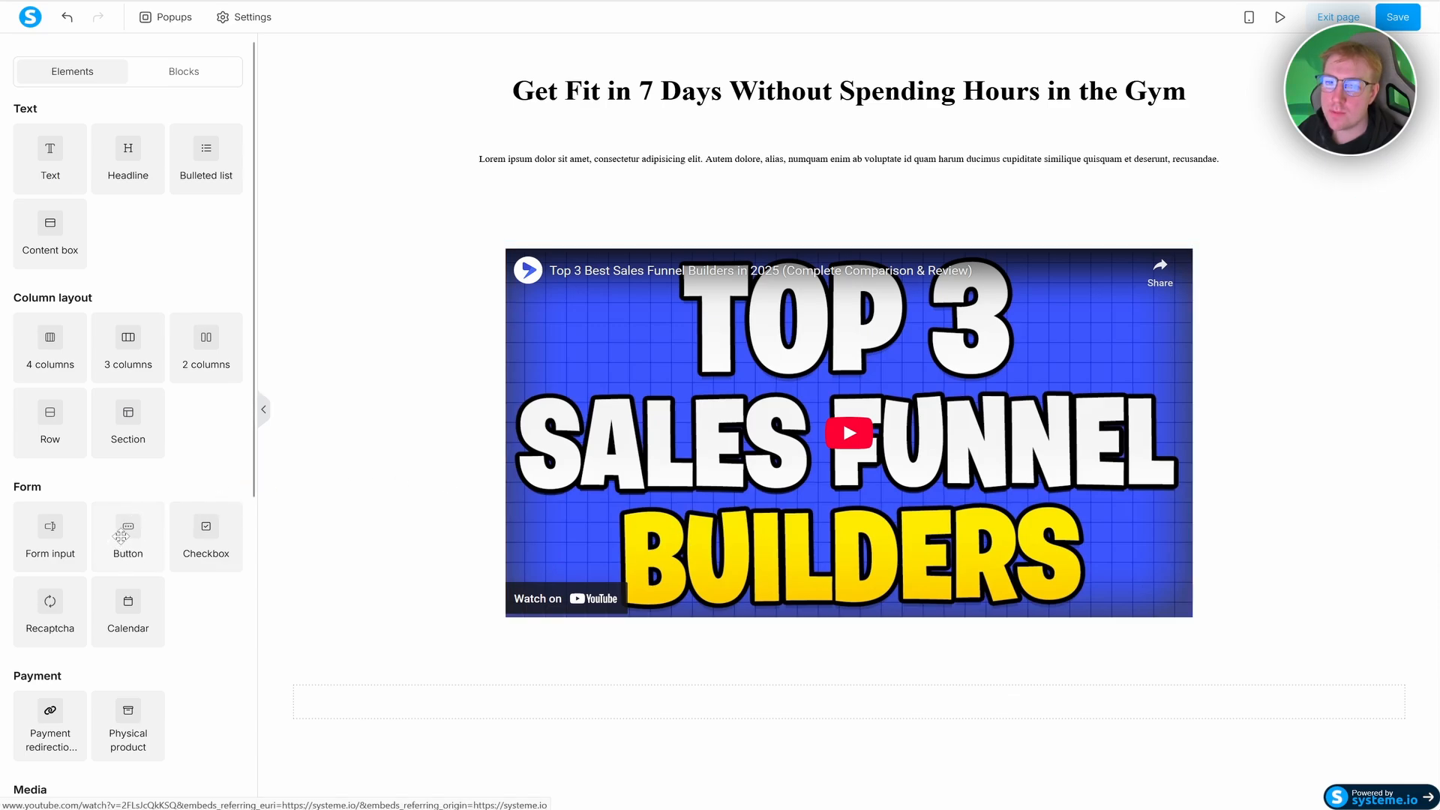
drag(129, 529, 814, 668)
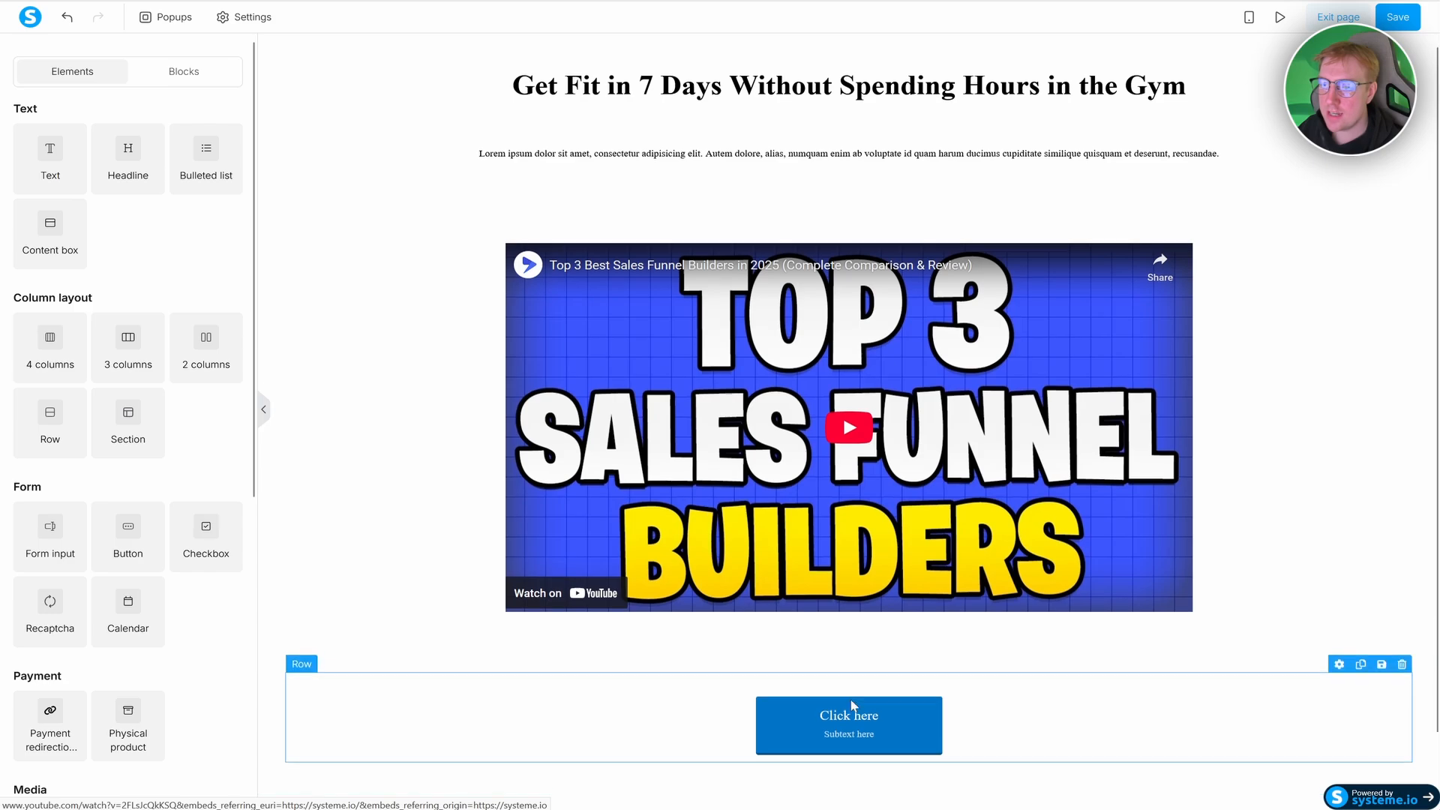
scroll(825, 670, down, 1)
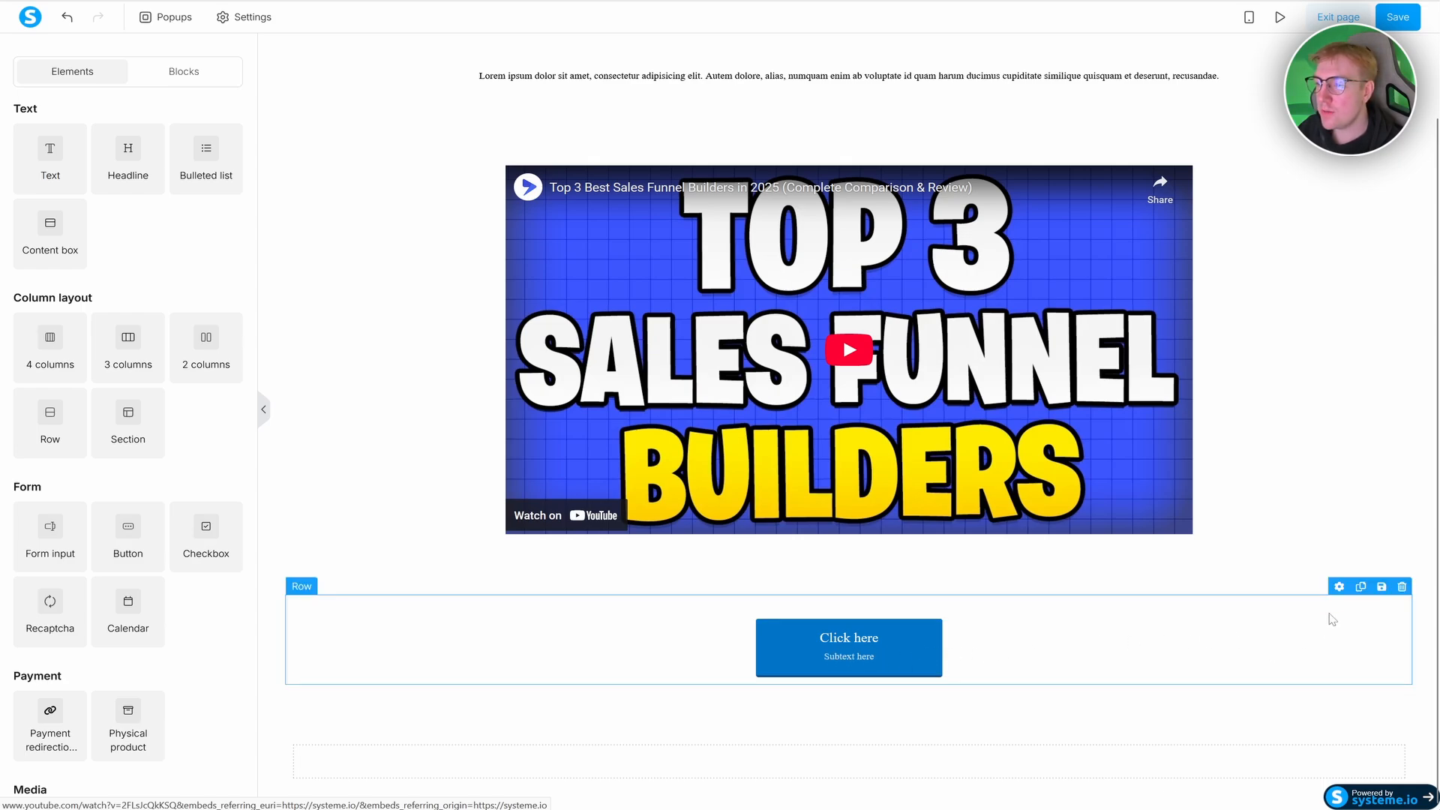
- Open the button's settings, keep its post-registration redirect on the next step, and check the font type options
click(1333, 611)
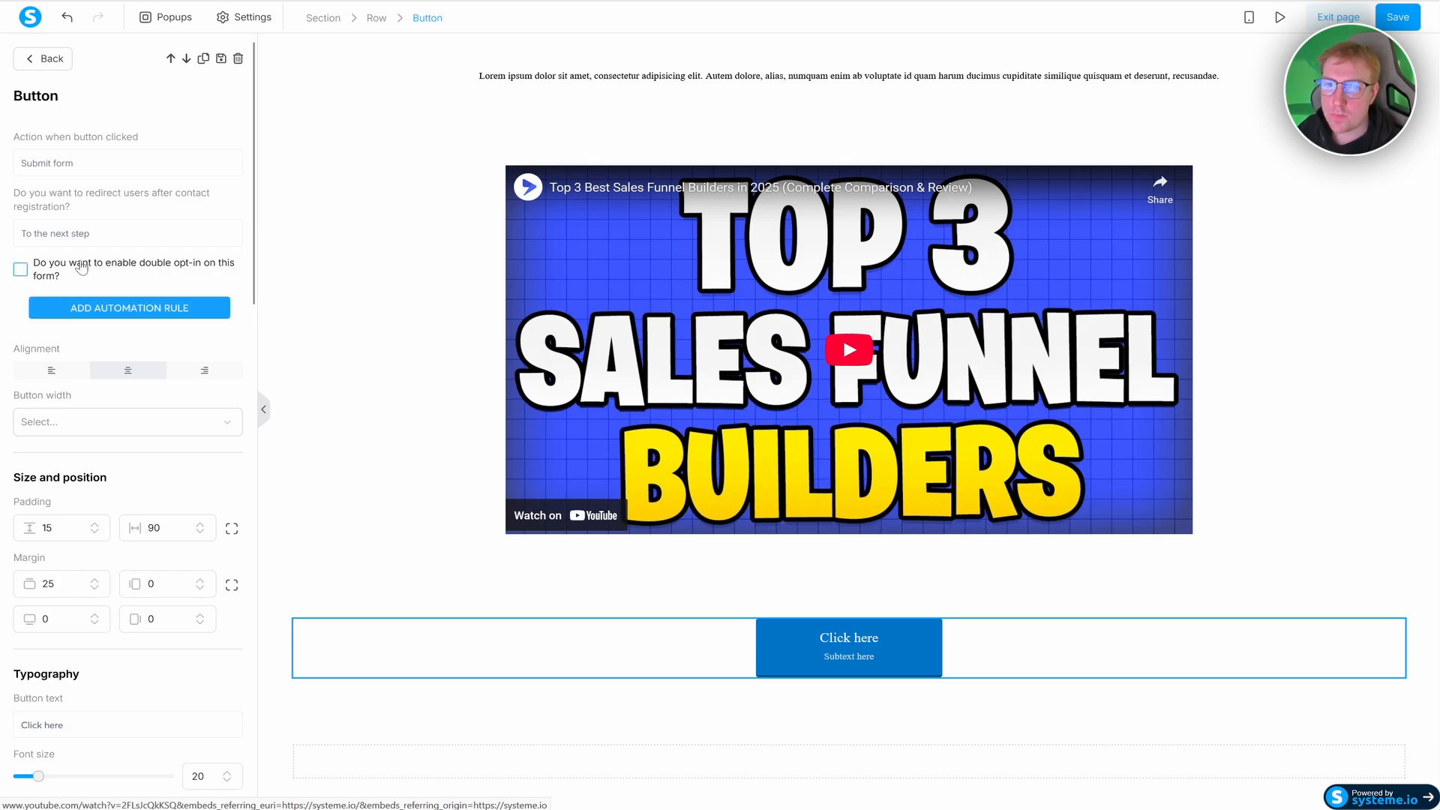
click(63, 236)
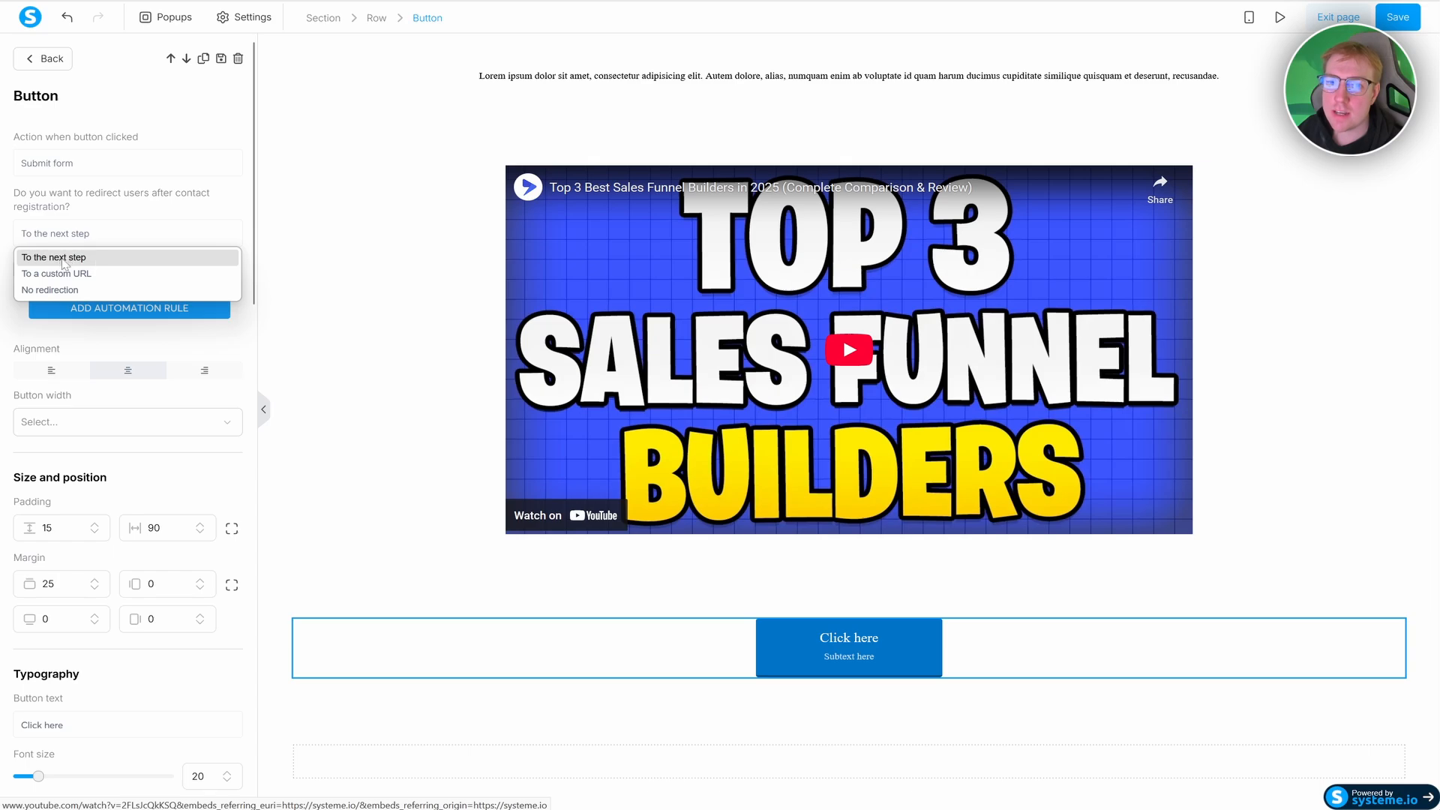
click(63, 258)
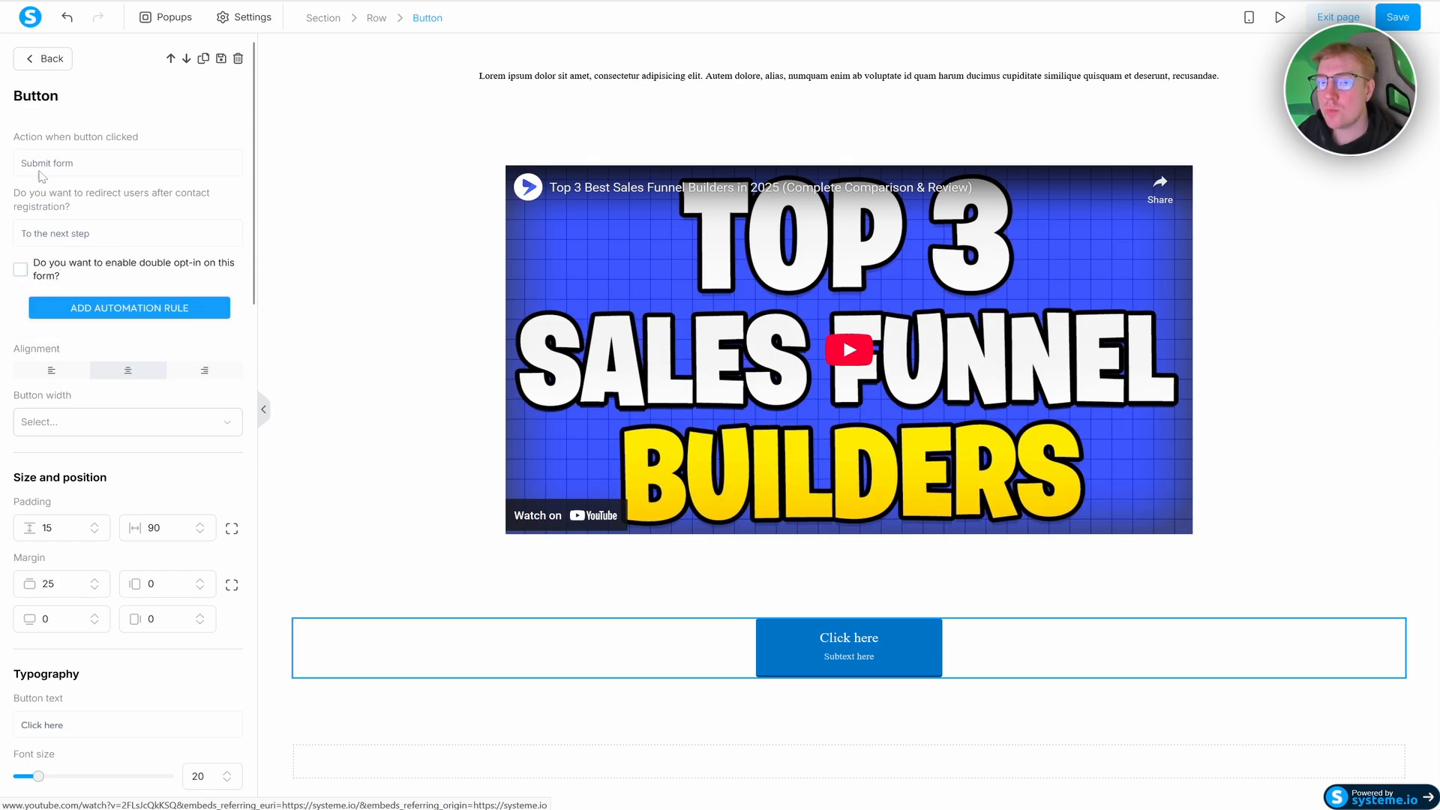
scroll(116, 221, down, 3)
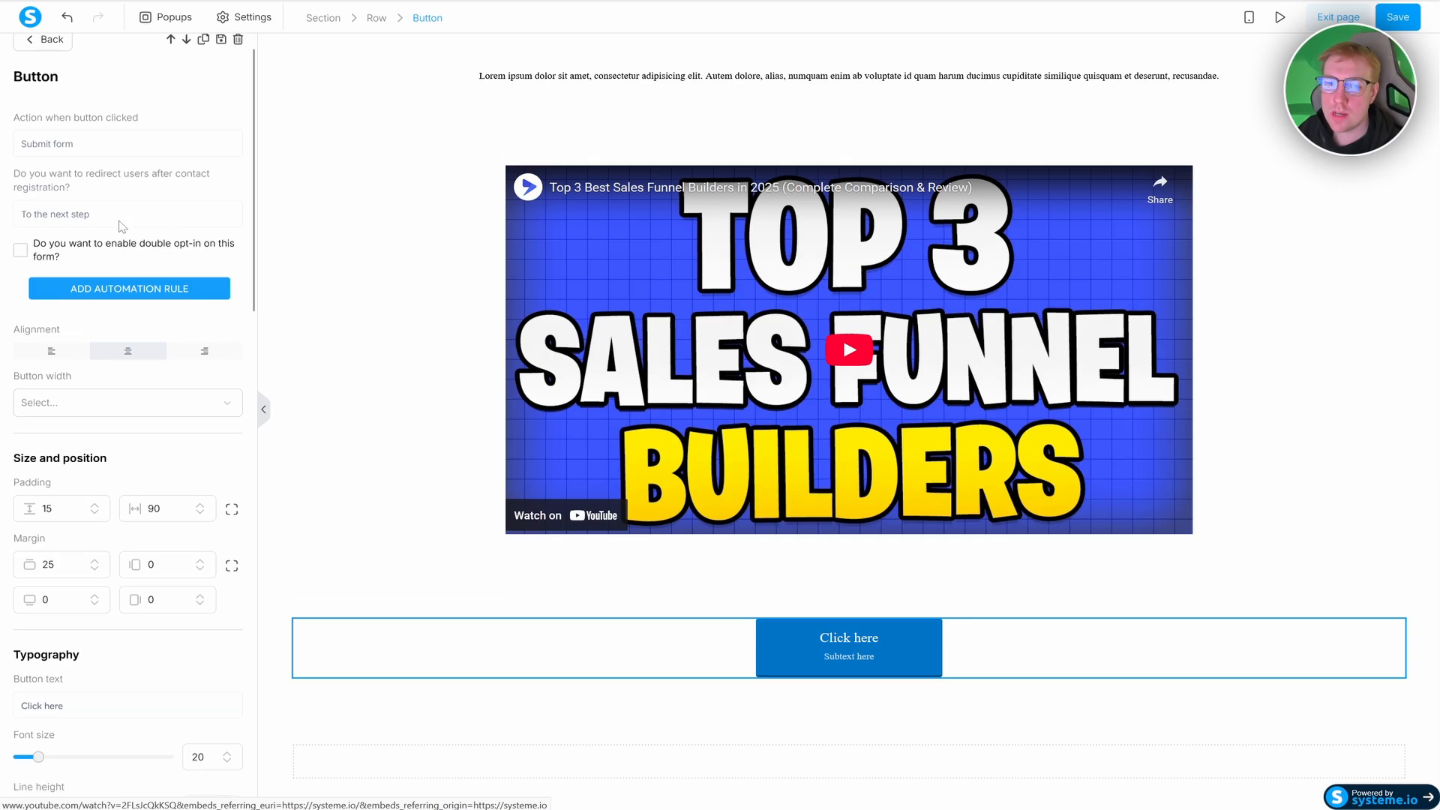
scroll(138, 336, down, 2)
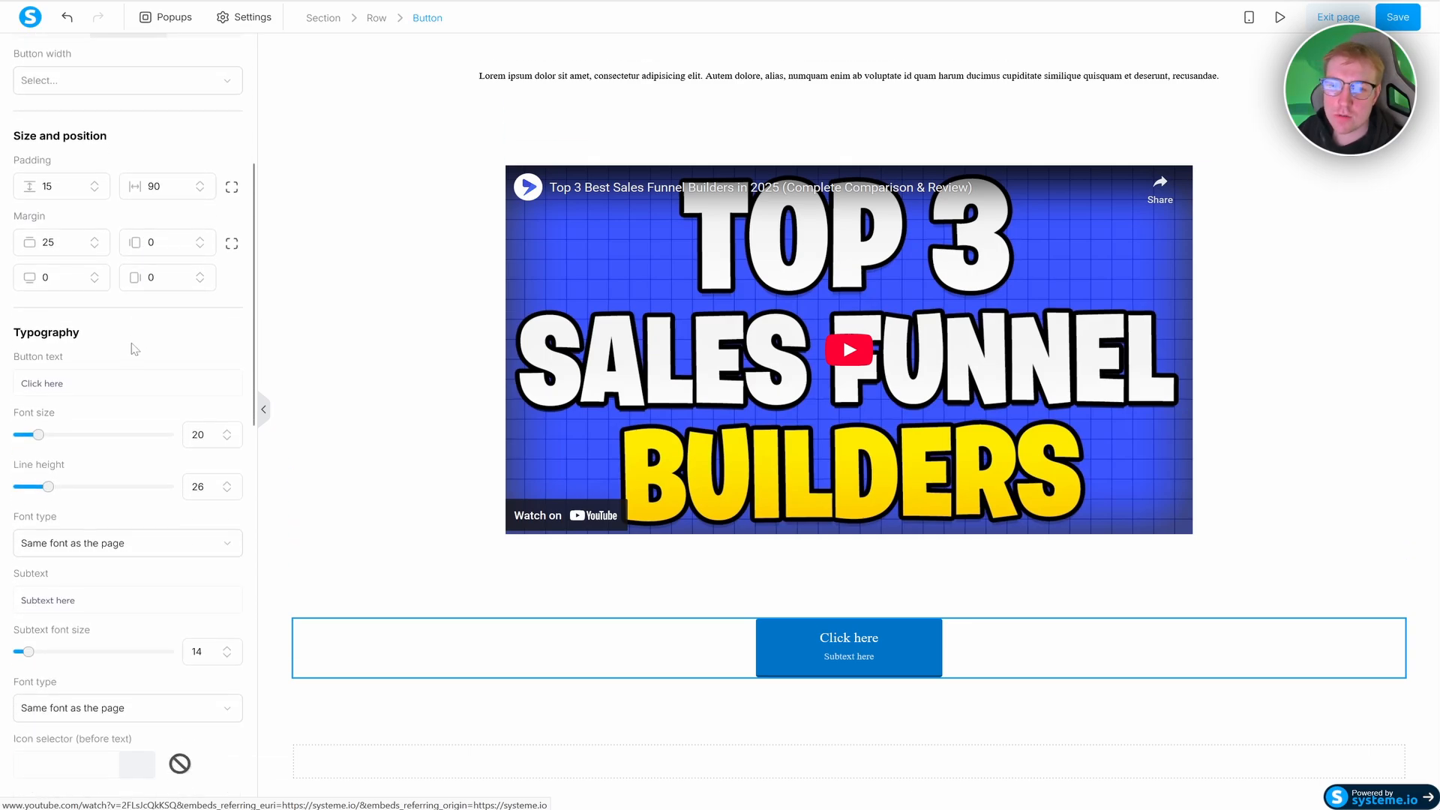
click(111, 477)
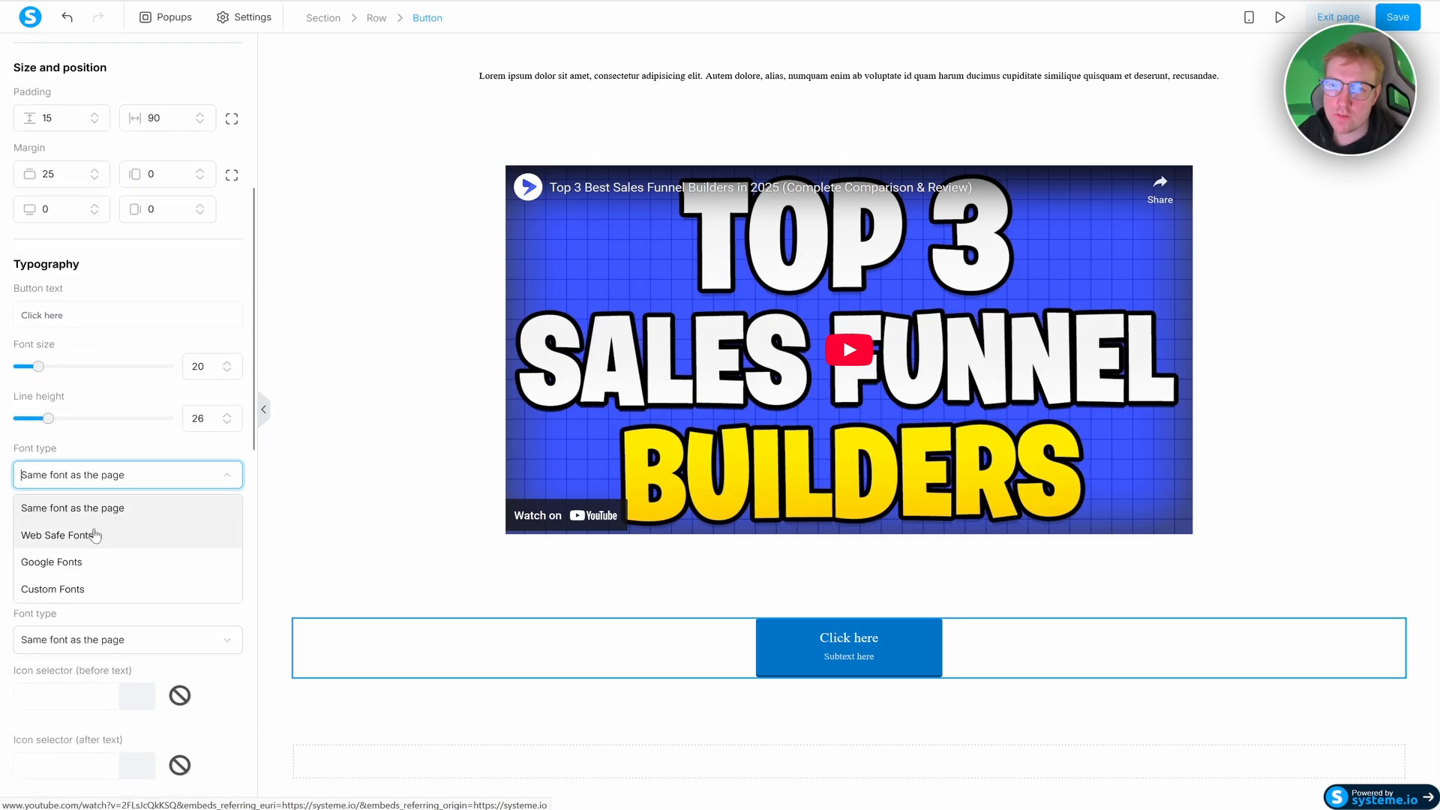
click(90, 446)
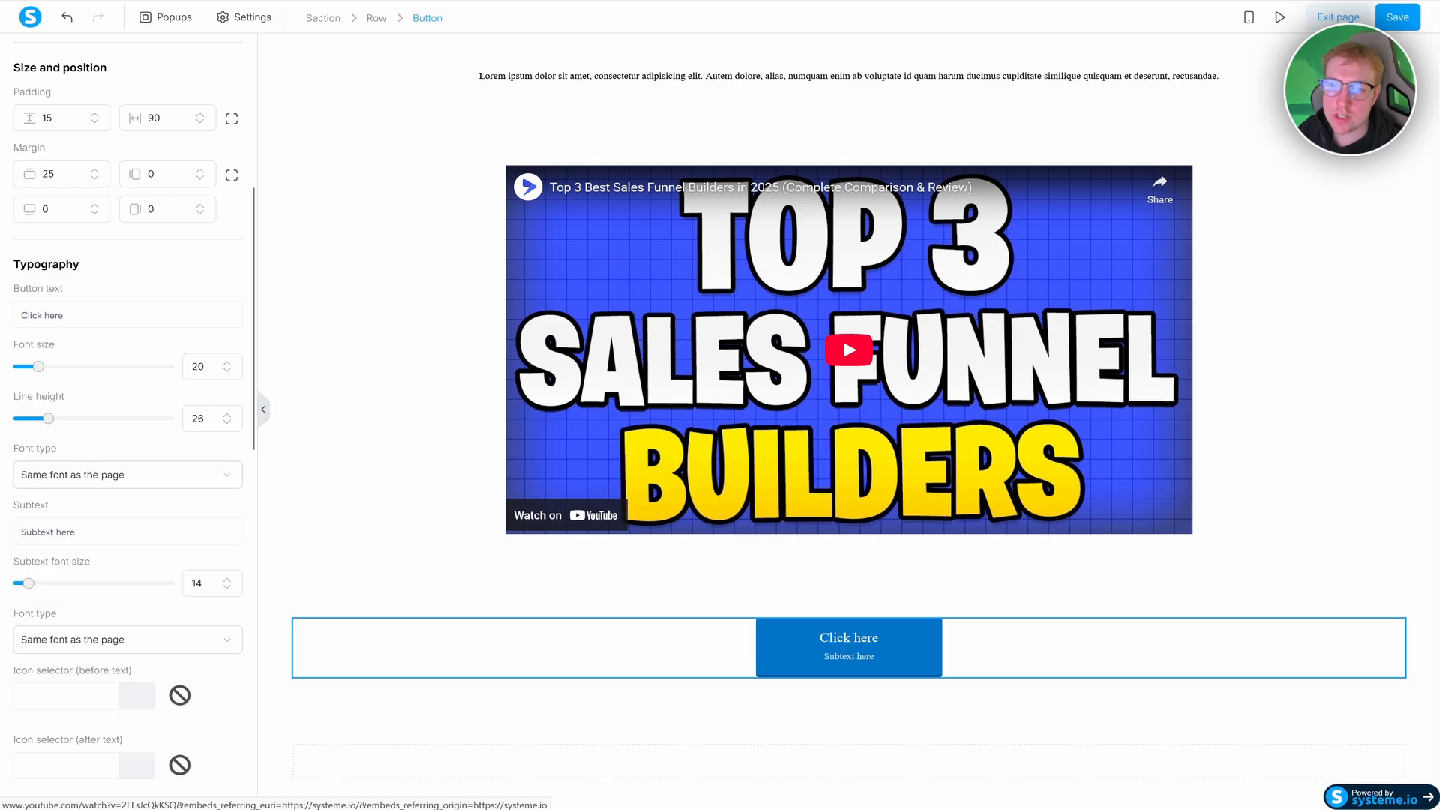
- Change the button's background color to the brighter blue 0866ff
scroll(86, 442, down, 4)
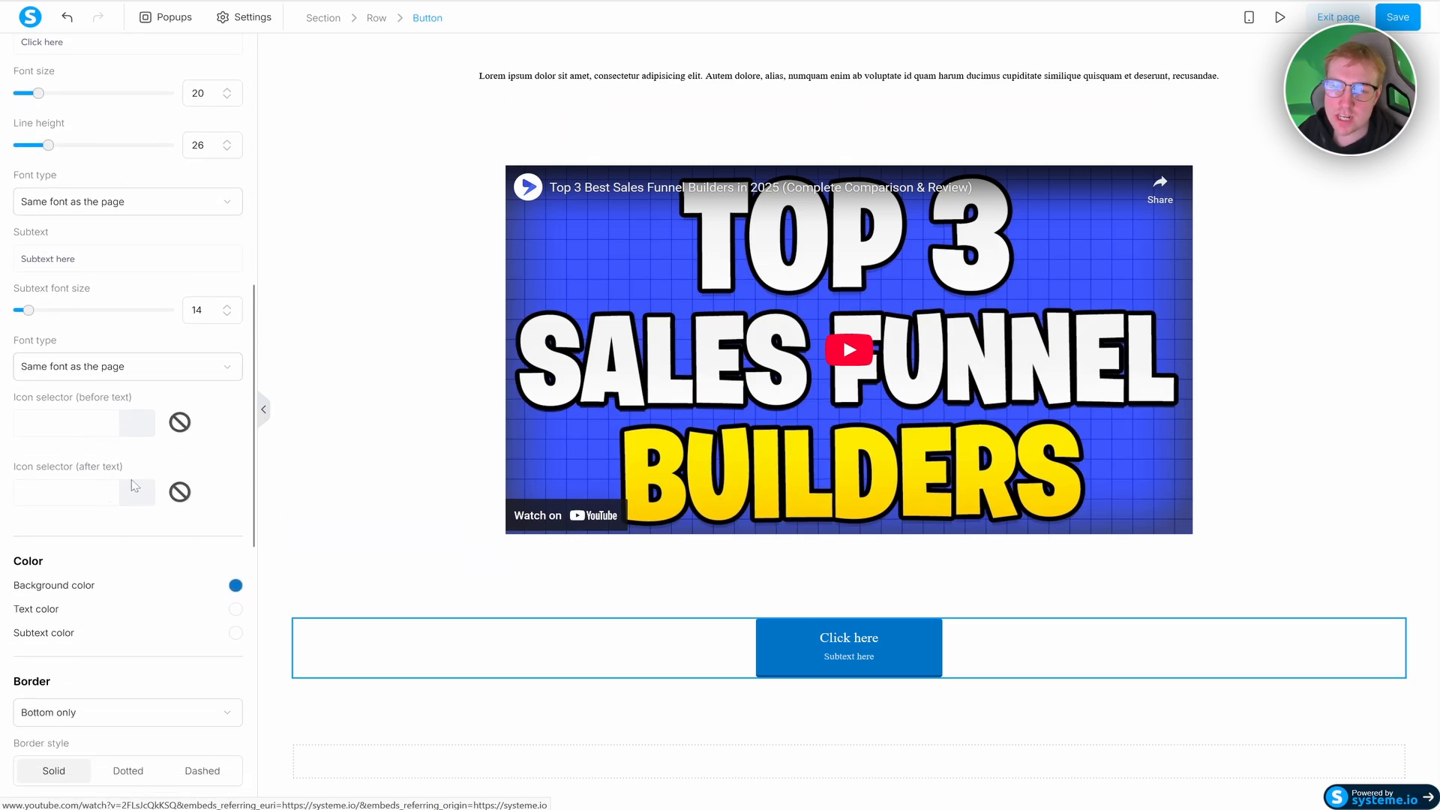
scroll(138, 487, down, 2)
click(236, 450)
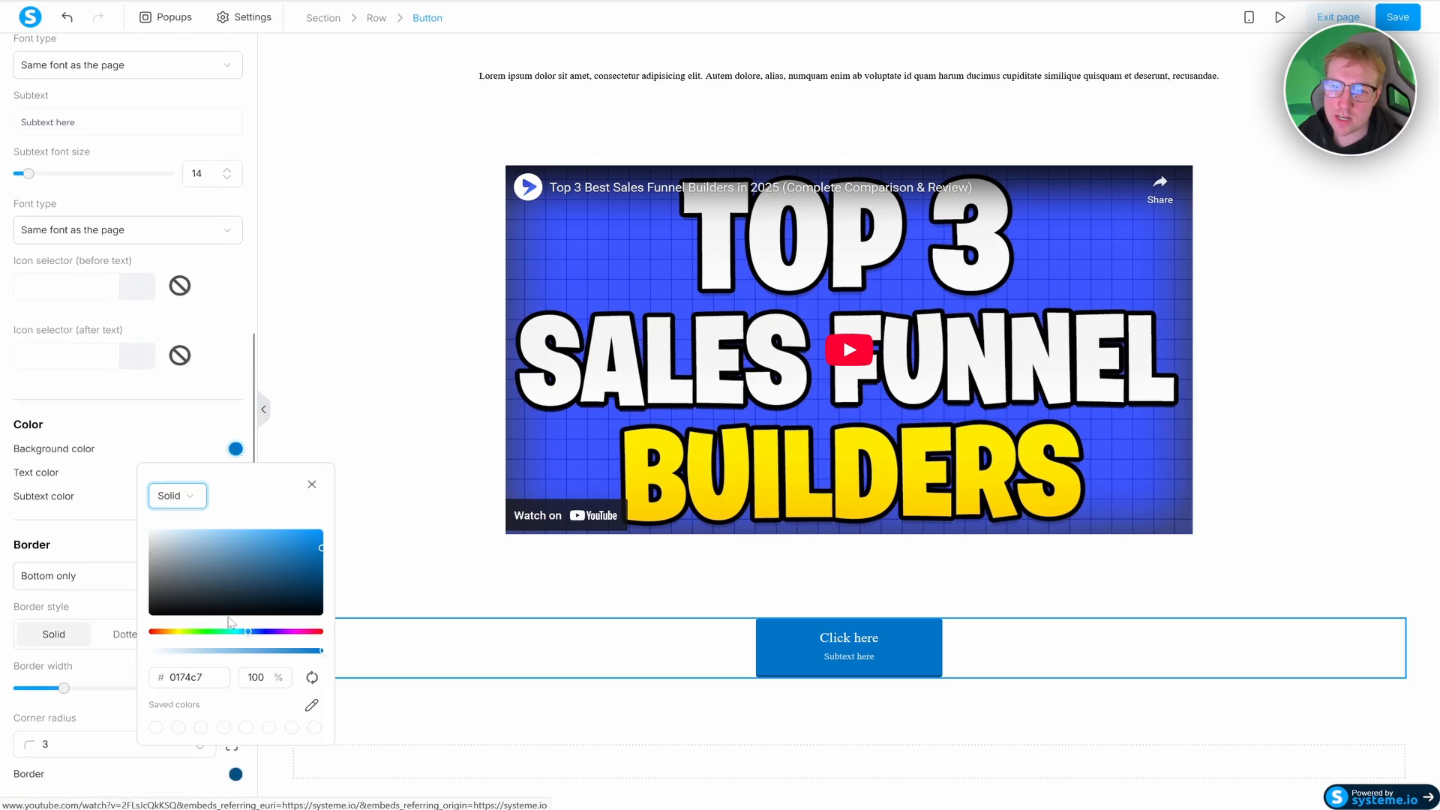
drag(225, 633, 207, 632)
drag(319, 566, 322, 530)
drag(250, 632, 247, 634)
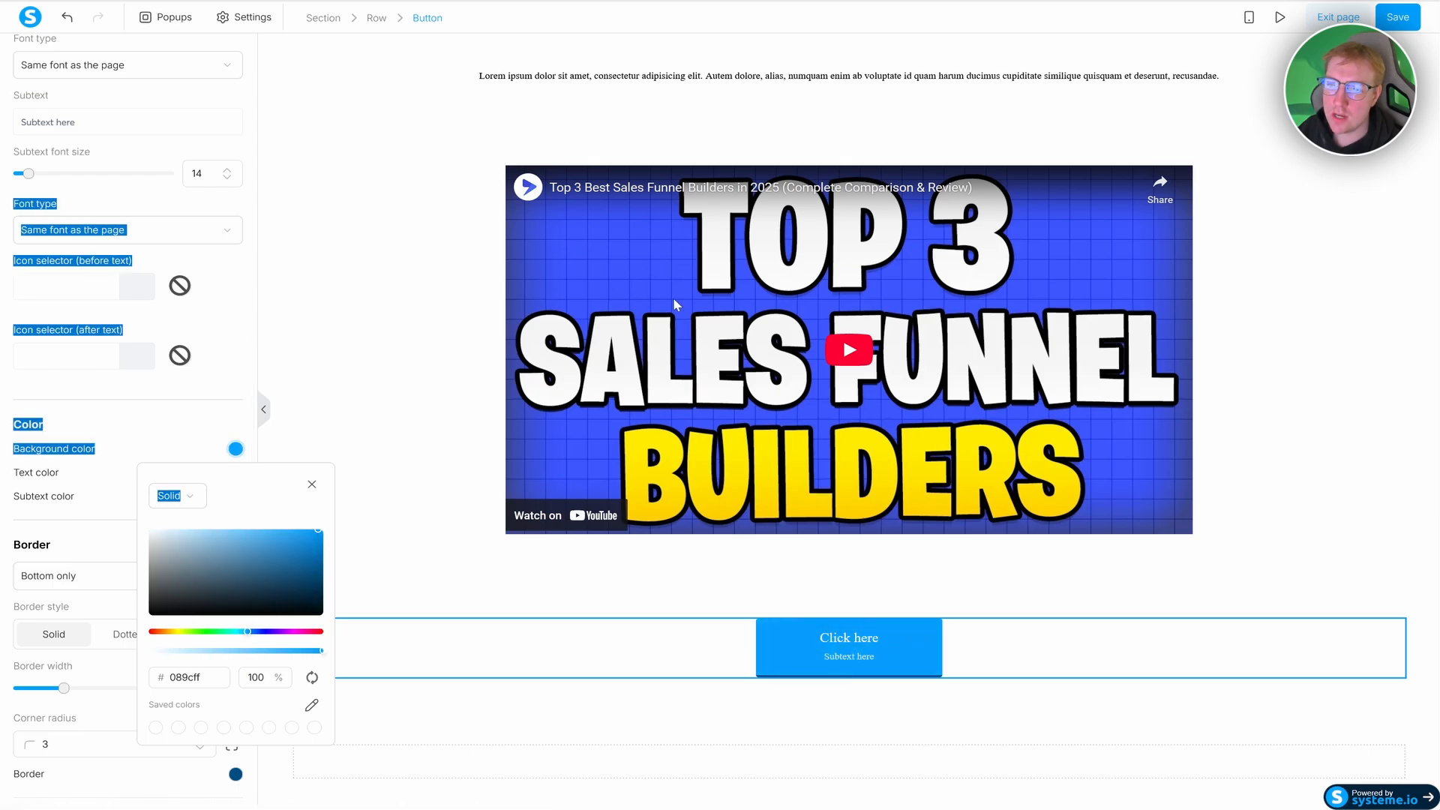
drag(251, 640, 254, 627)
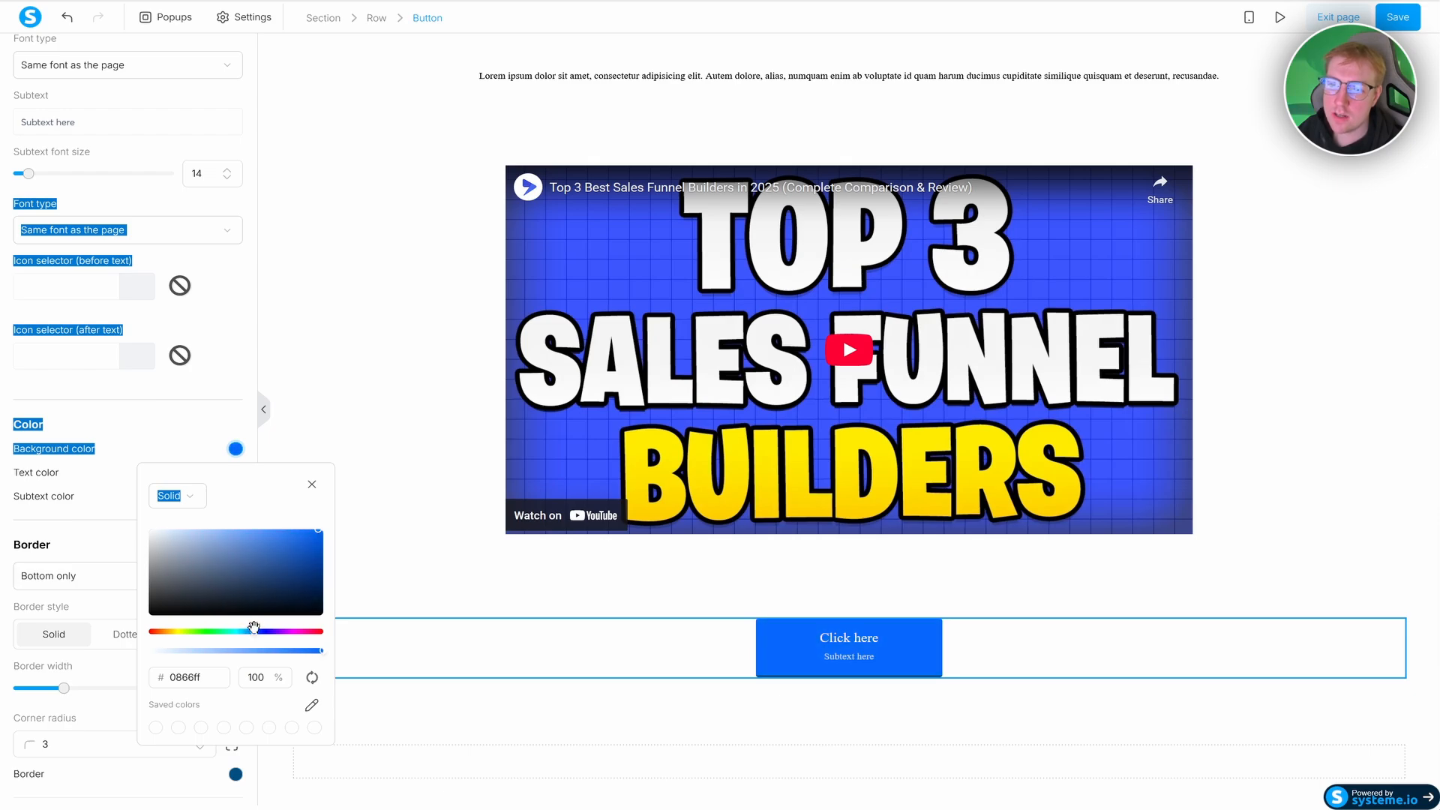
click(312, 484)
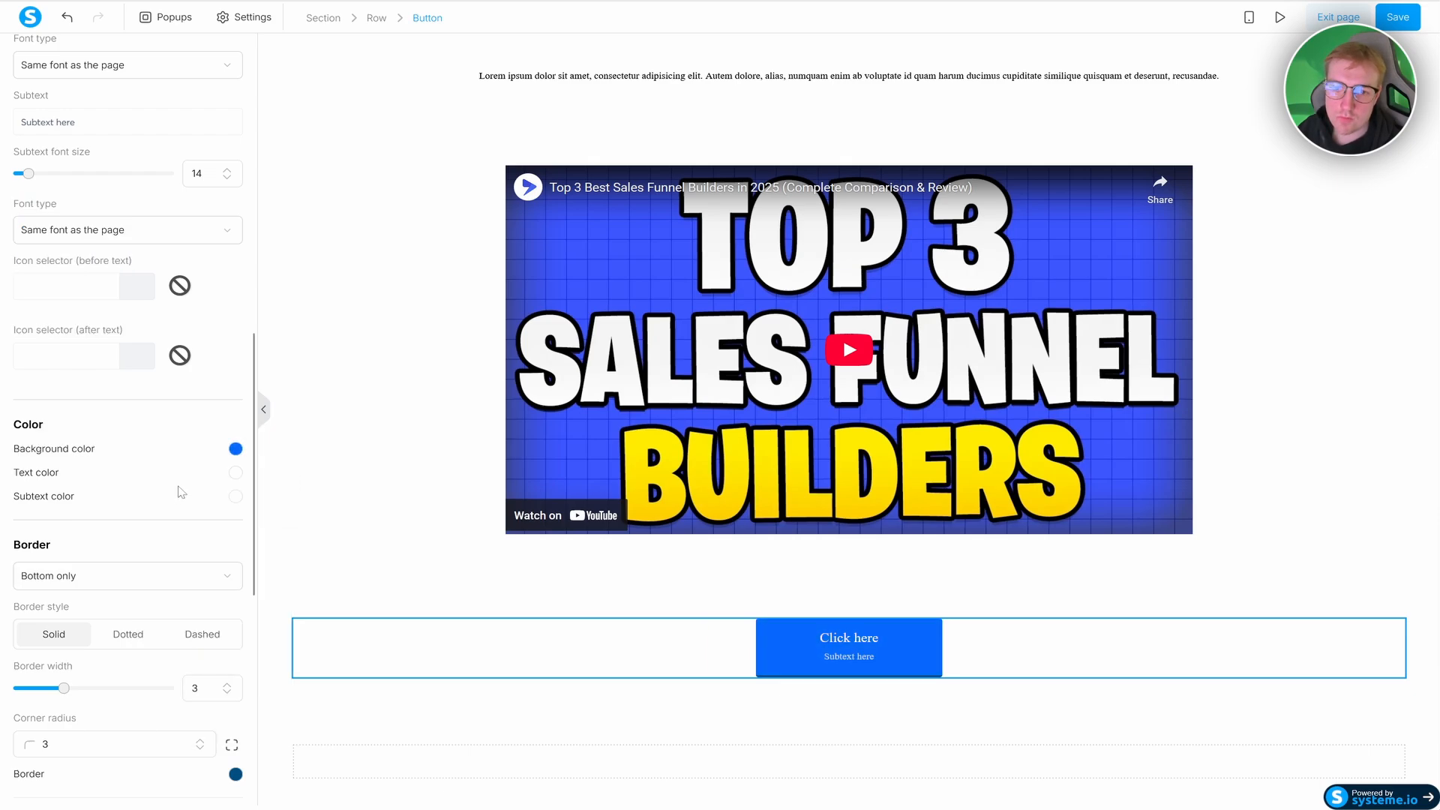
- Replace the button text with "Get Started"
scroll(180, 491, down, 1)
scroll(180, 491, down, 5)
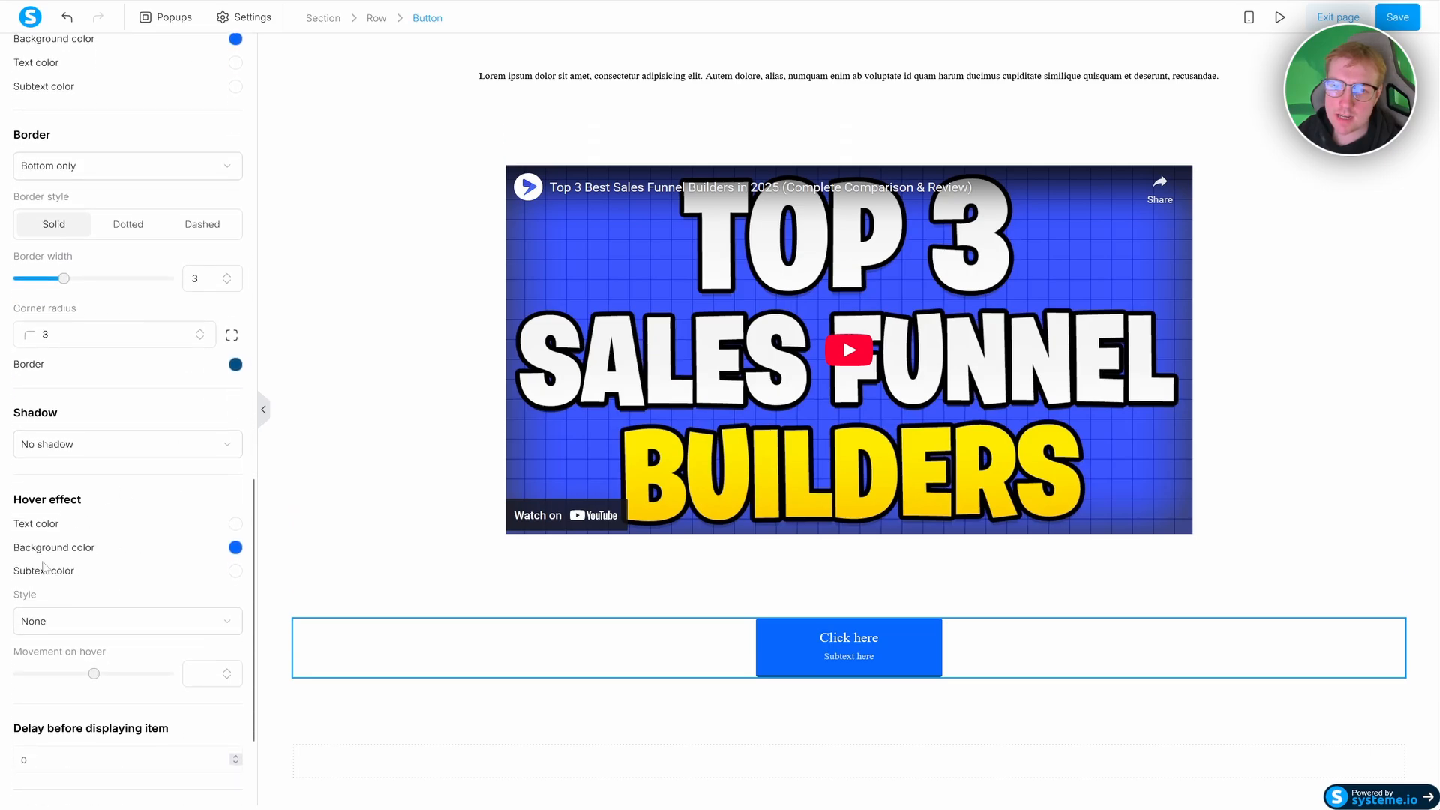
scroll(111, 574, down, 2)
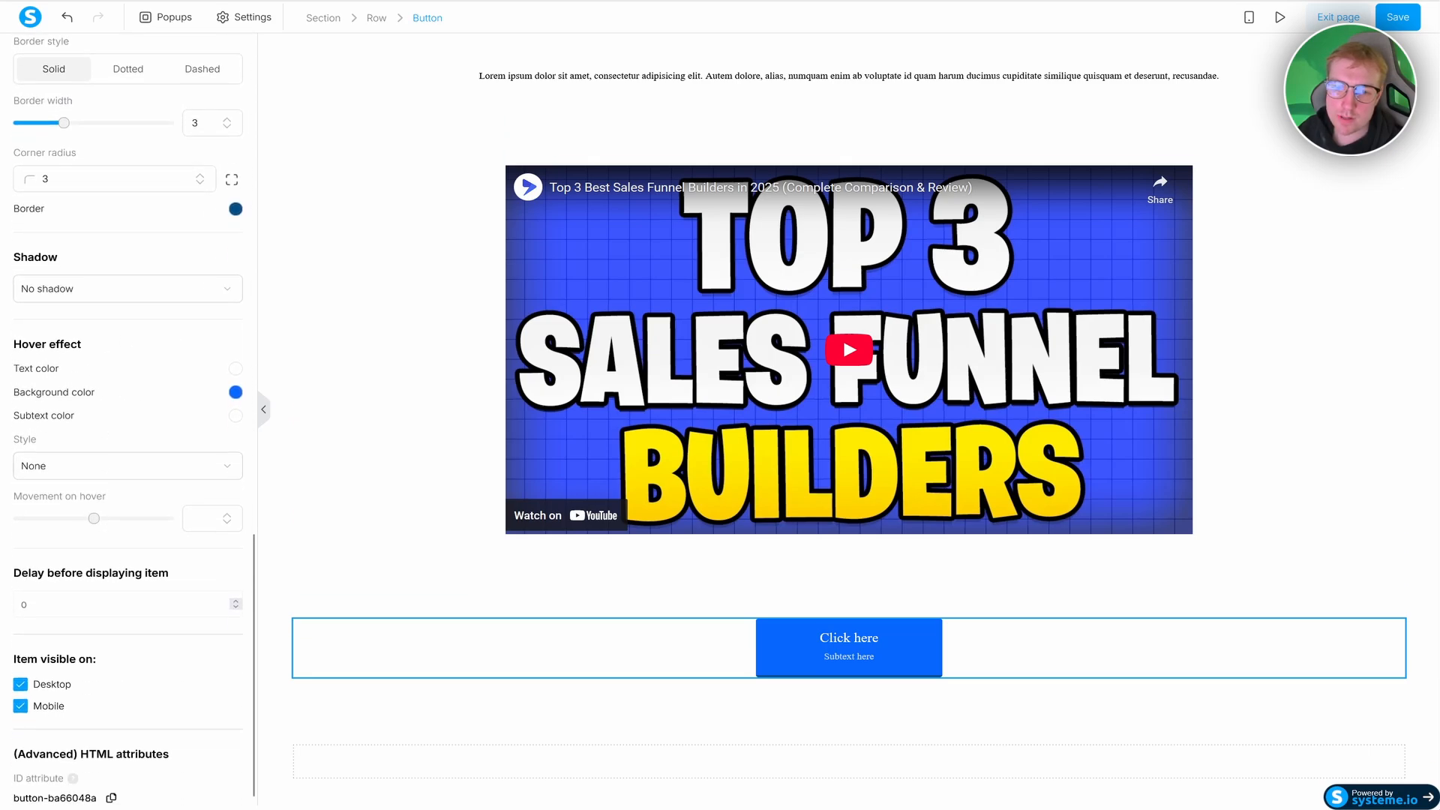
scroll(111, 575, up, 2)
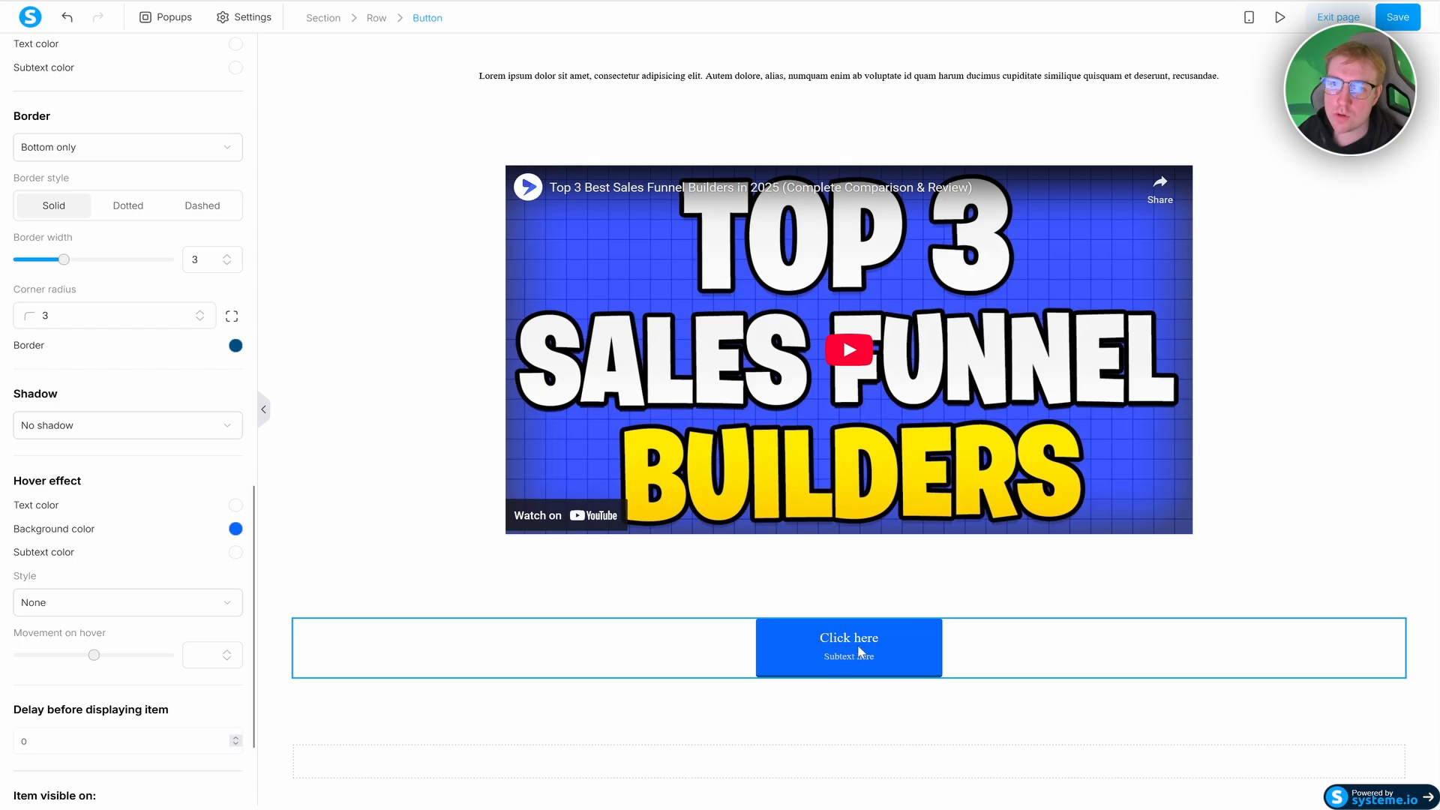
scroll(117, 529, up, 10)
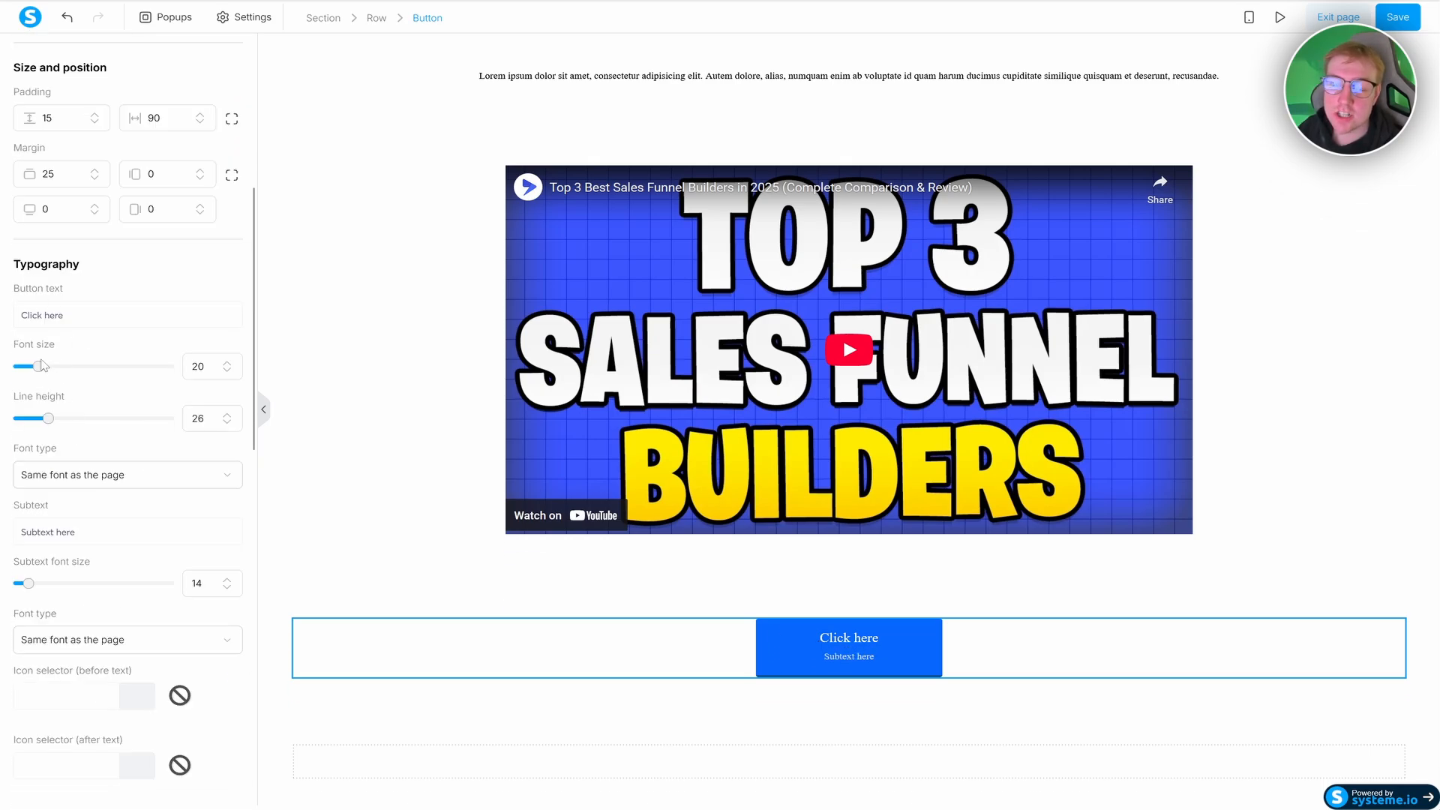
triple_click(54, 315)
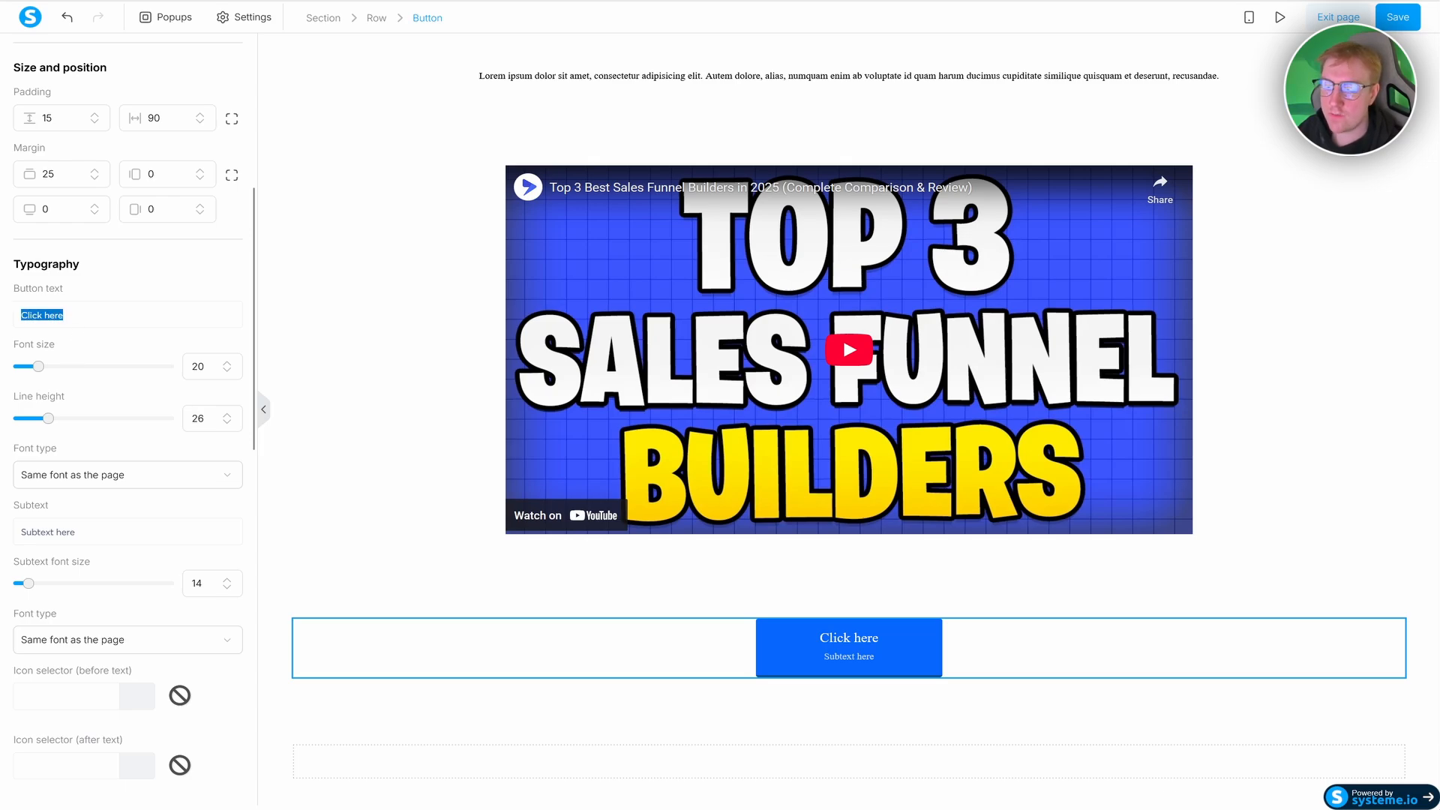
text(Get Started)
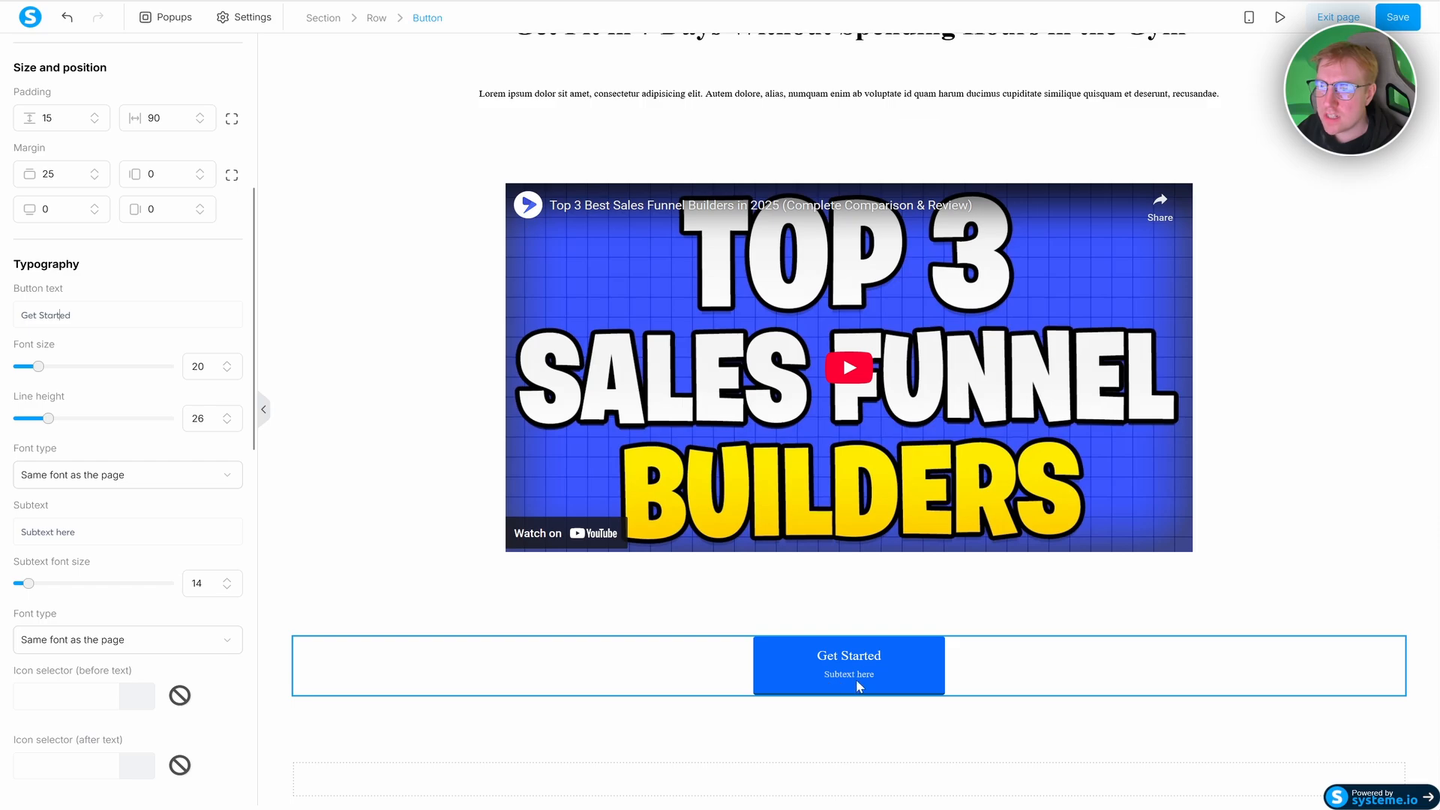
- Clear the button's subtext and enlarge its text to font size 28
triple_click(48, 531)
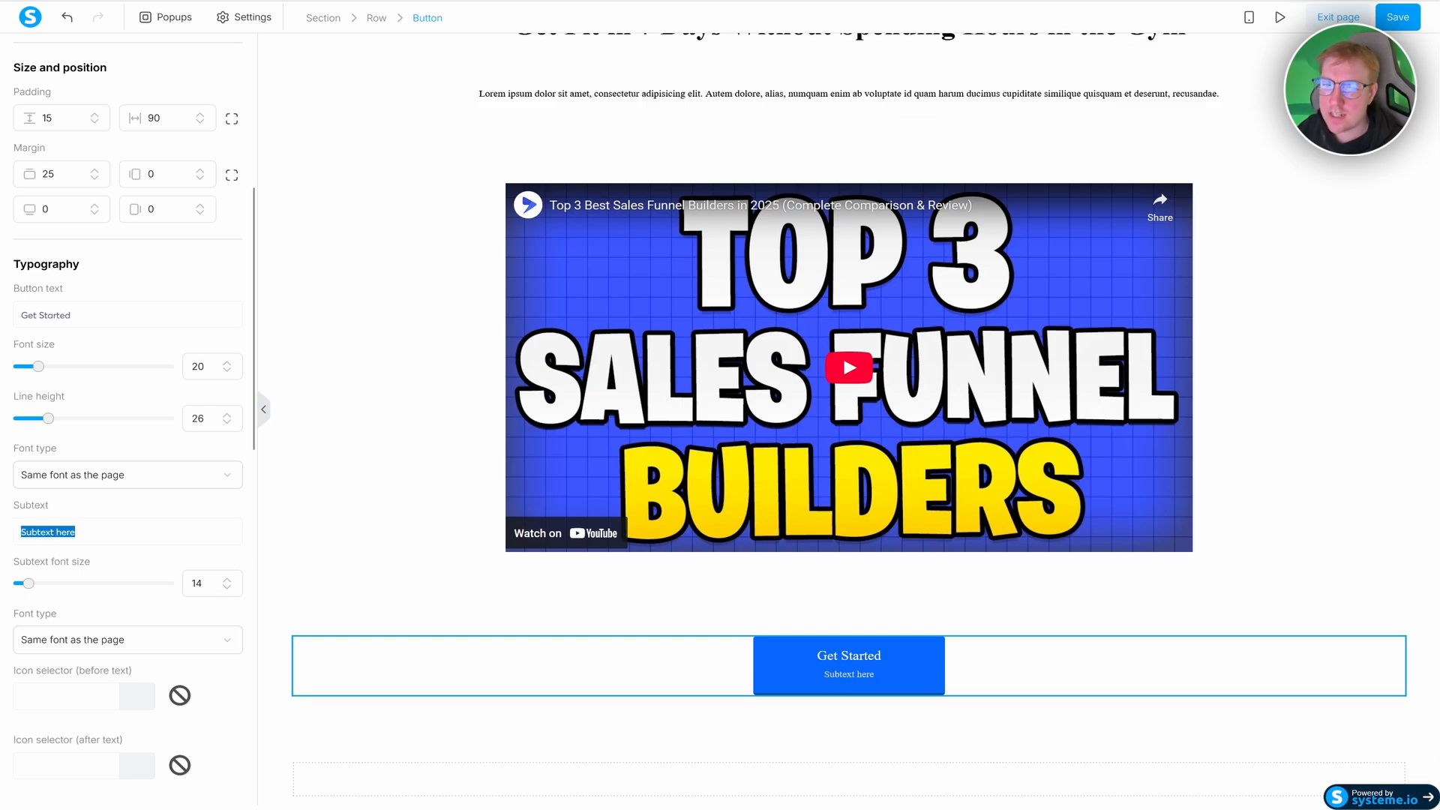
key(BackSpace)
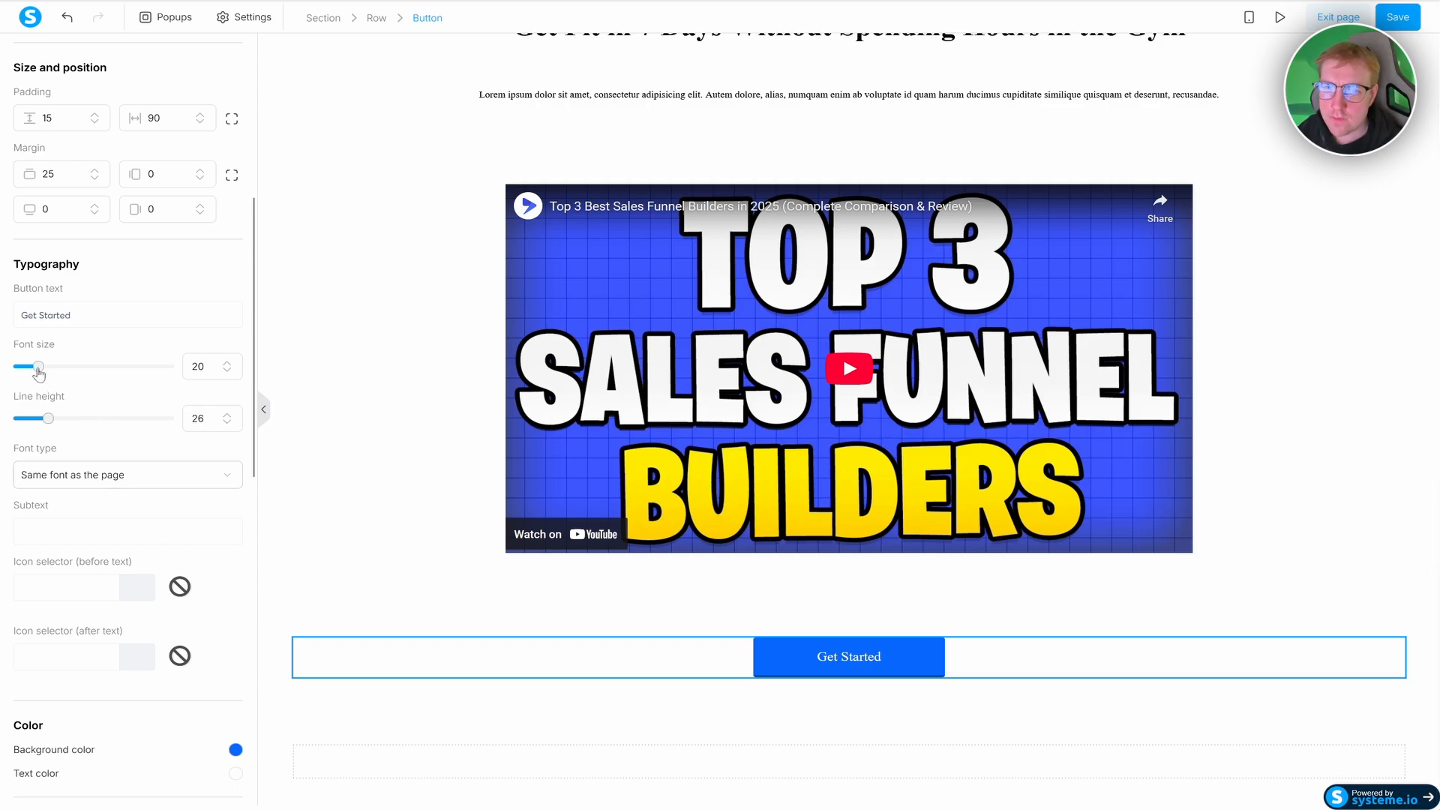
drag(38, 367, 52, 370)
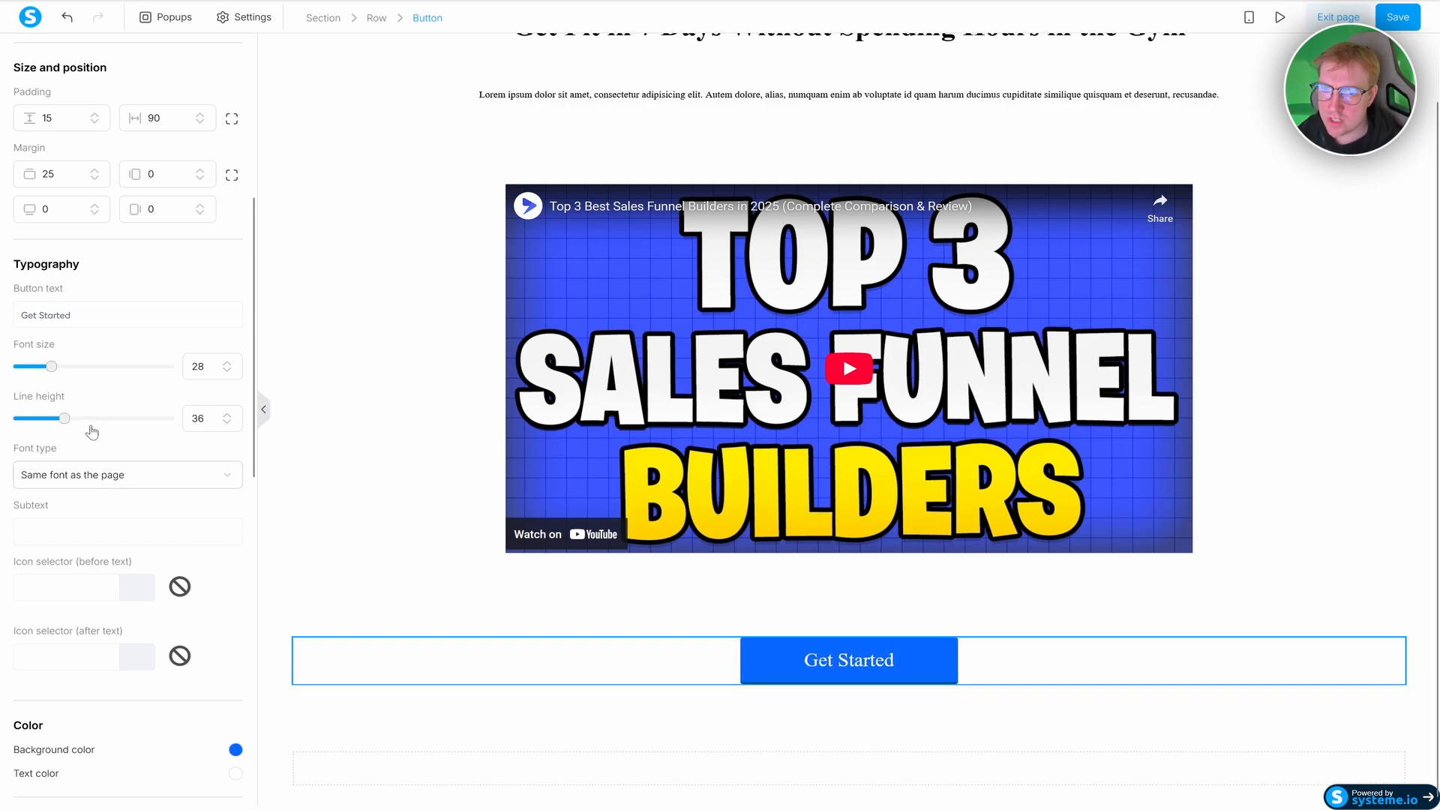
- Adjust the button's vertical padding to 16
scroll(171, 507, down, 3)
scroll(169, 505, down, 7)
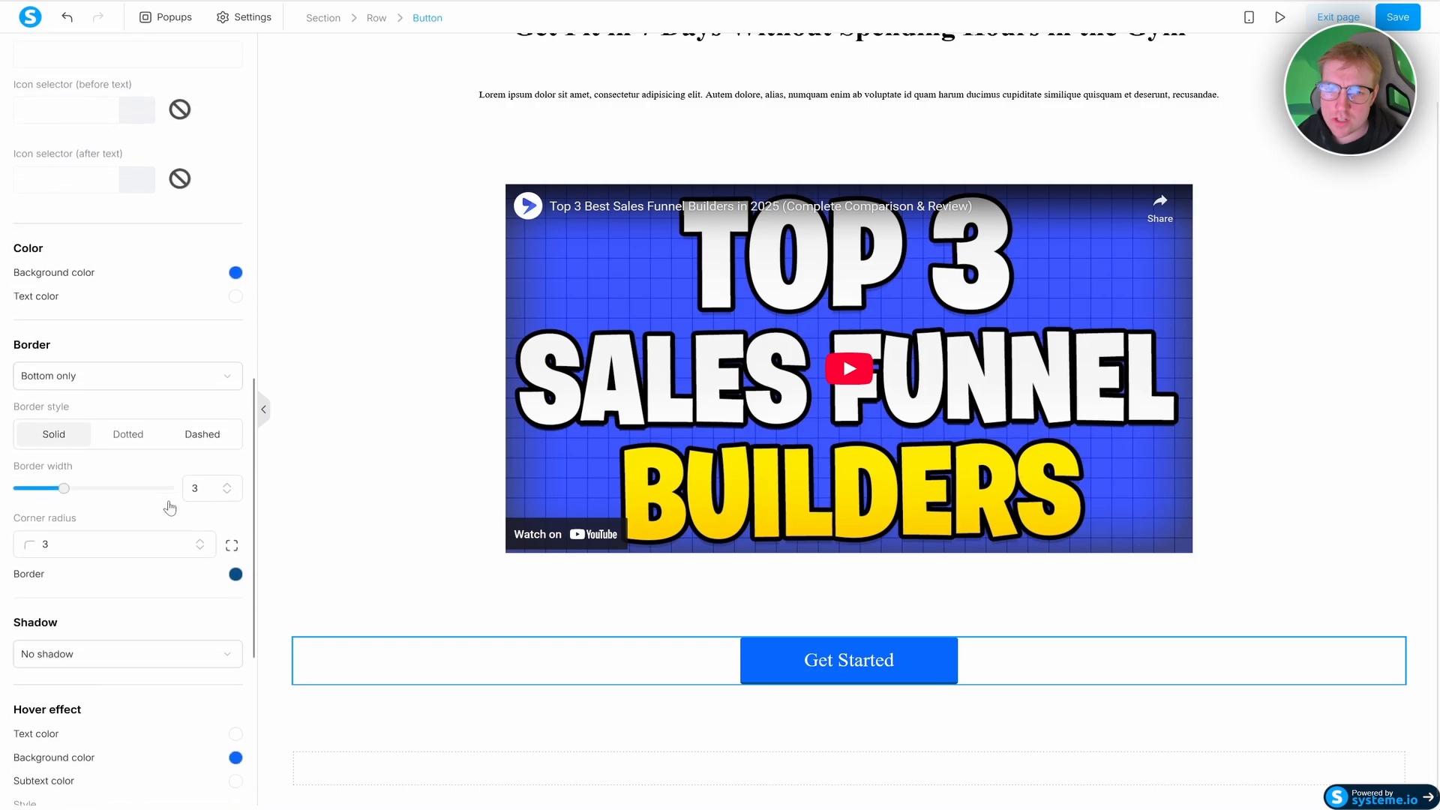
scroll(103, 506, up, 13)
scroll(102, 506, down, 1)
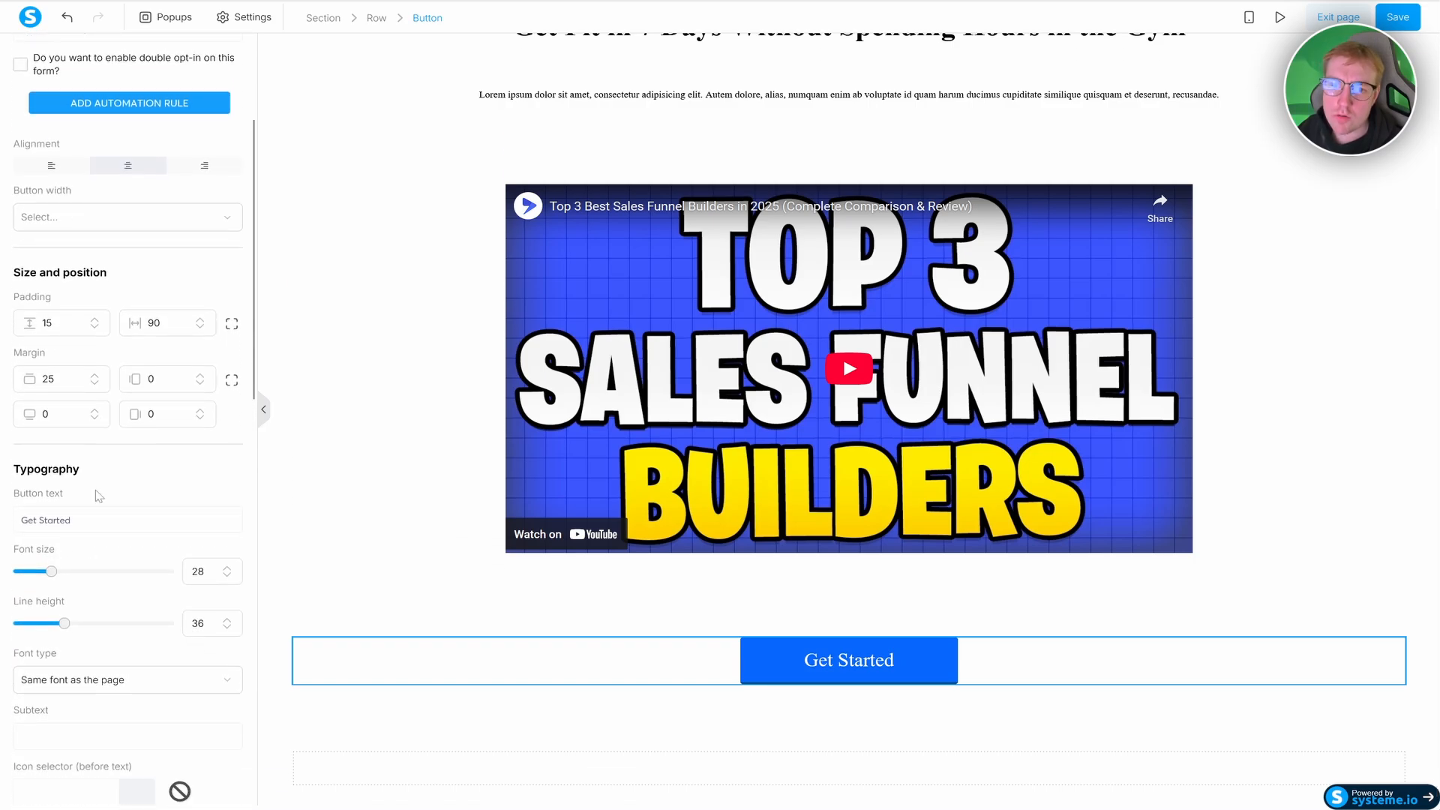
scroll(83, 450, up, 1)
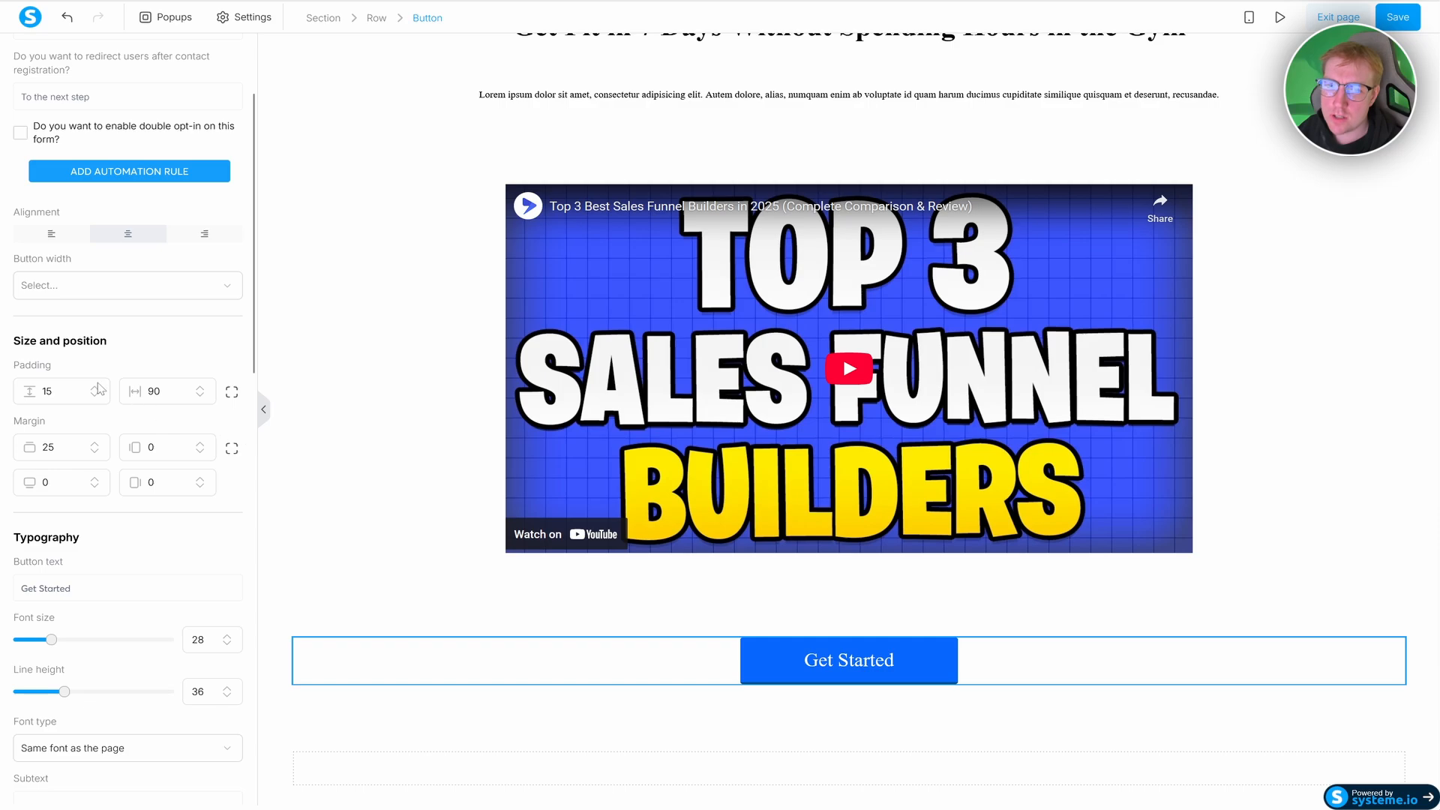
click(95, 386)
click(95, 387)
click(95, 387)
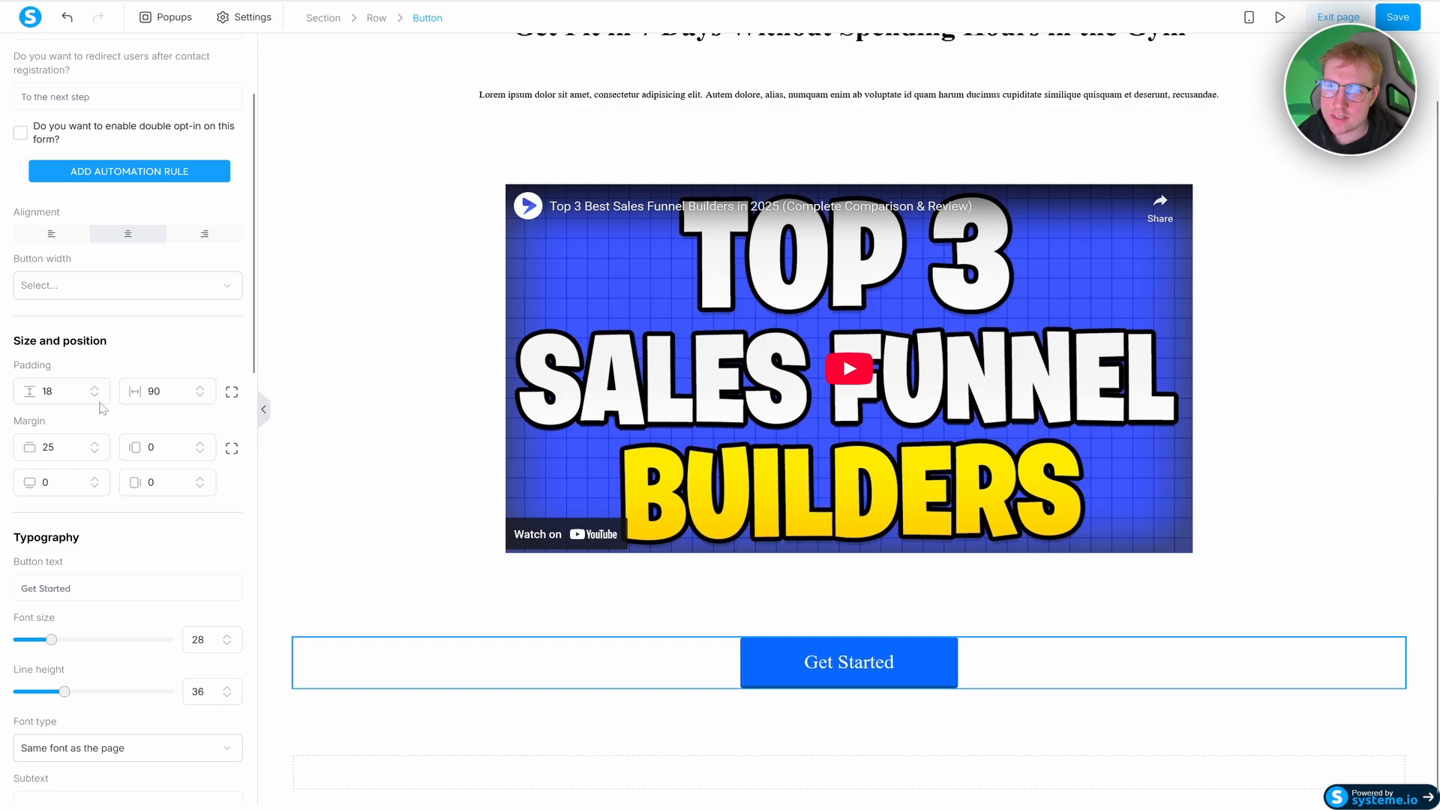
click(95, 396)
- Reduce the button's top margin to -5 so it sits closer to the video
click(94, 450)
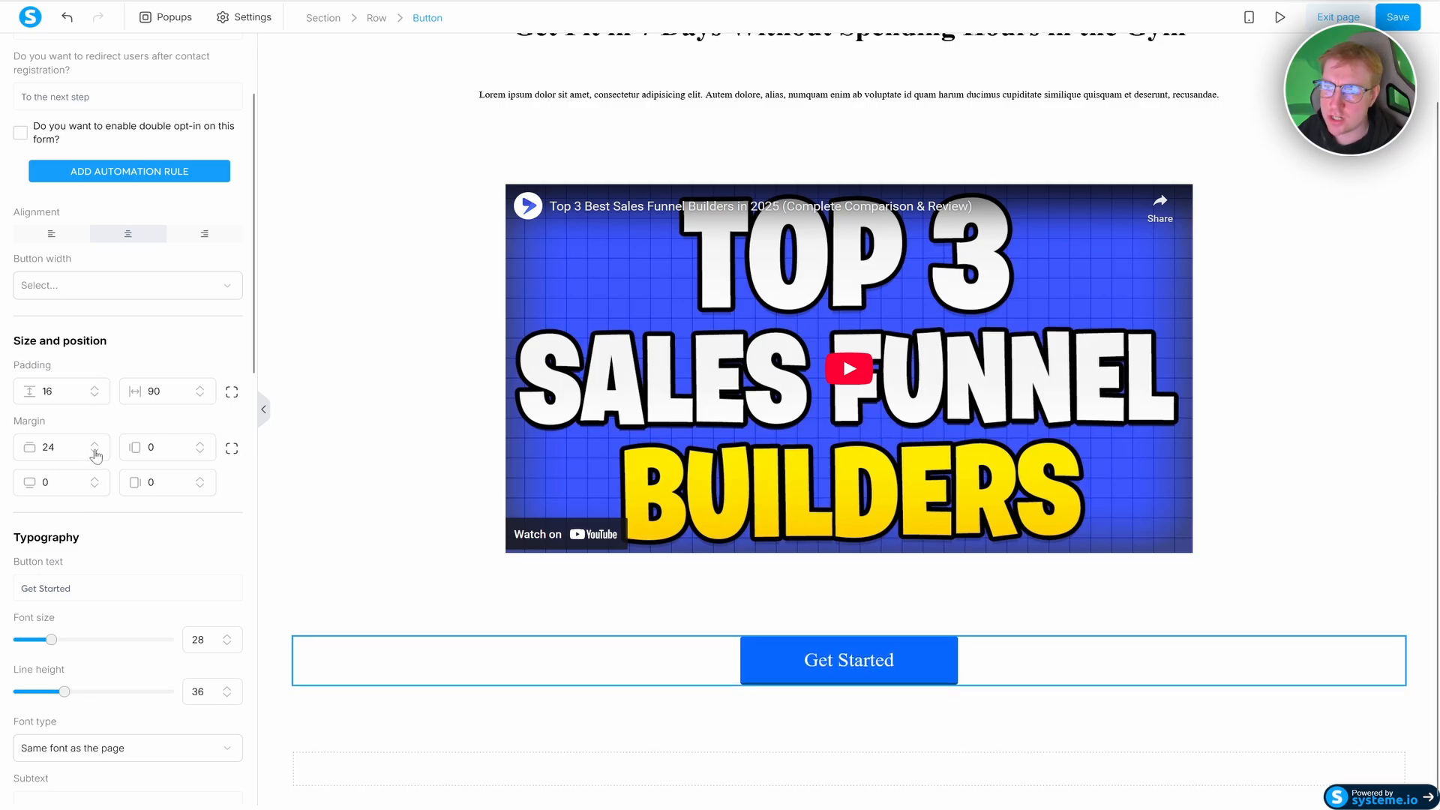
click(94, 450)
click(95, 451)
click(95, 451)
click(94, 450)
click(94, 451)
click(95, 450)
click(94, 451)
click(95, 451)
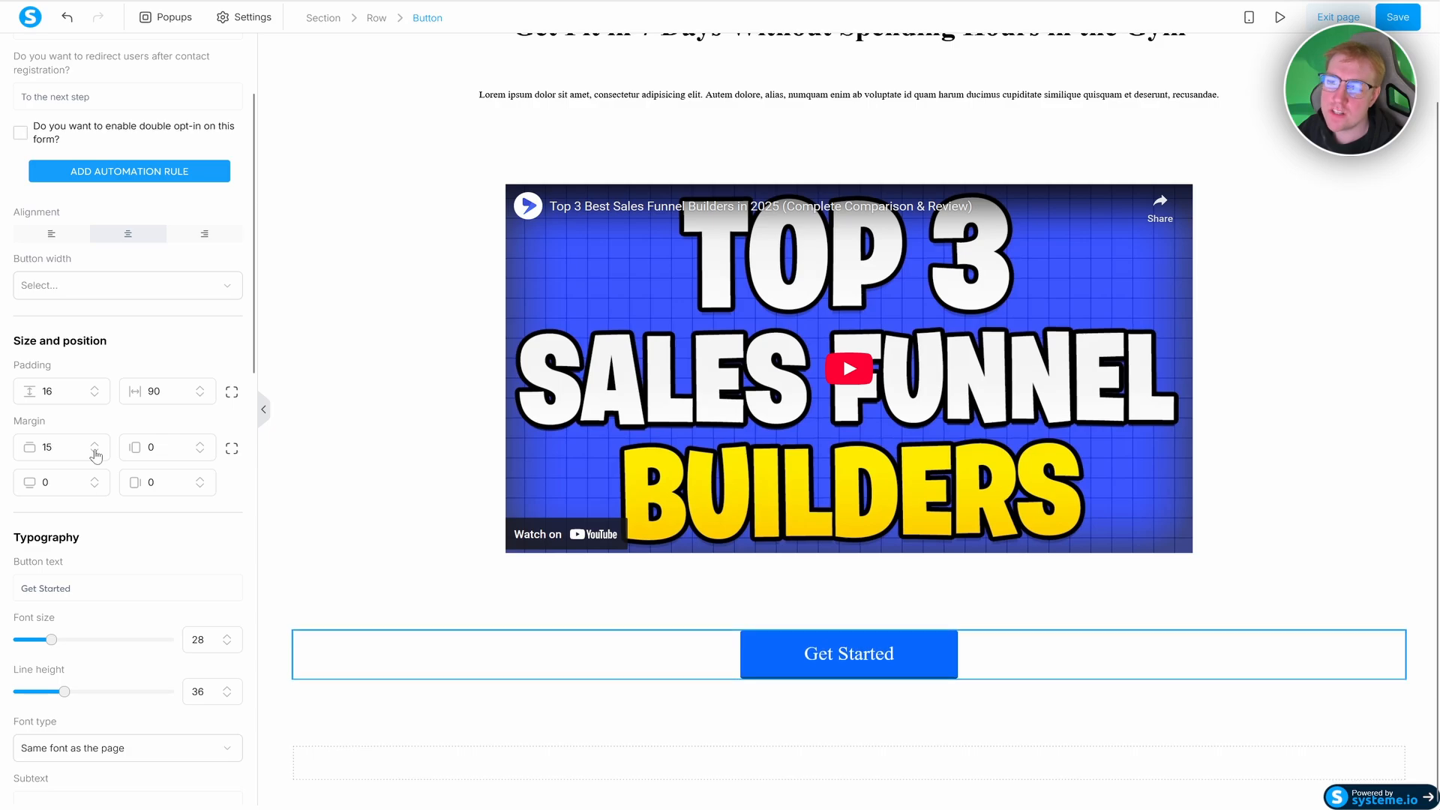
click(95, 451)
click(94, 451)
click(95, 450)
click(94, 450)
click(94, 451)
click(94, 451)
click(94, 451)
click(95, 450)
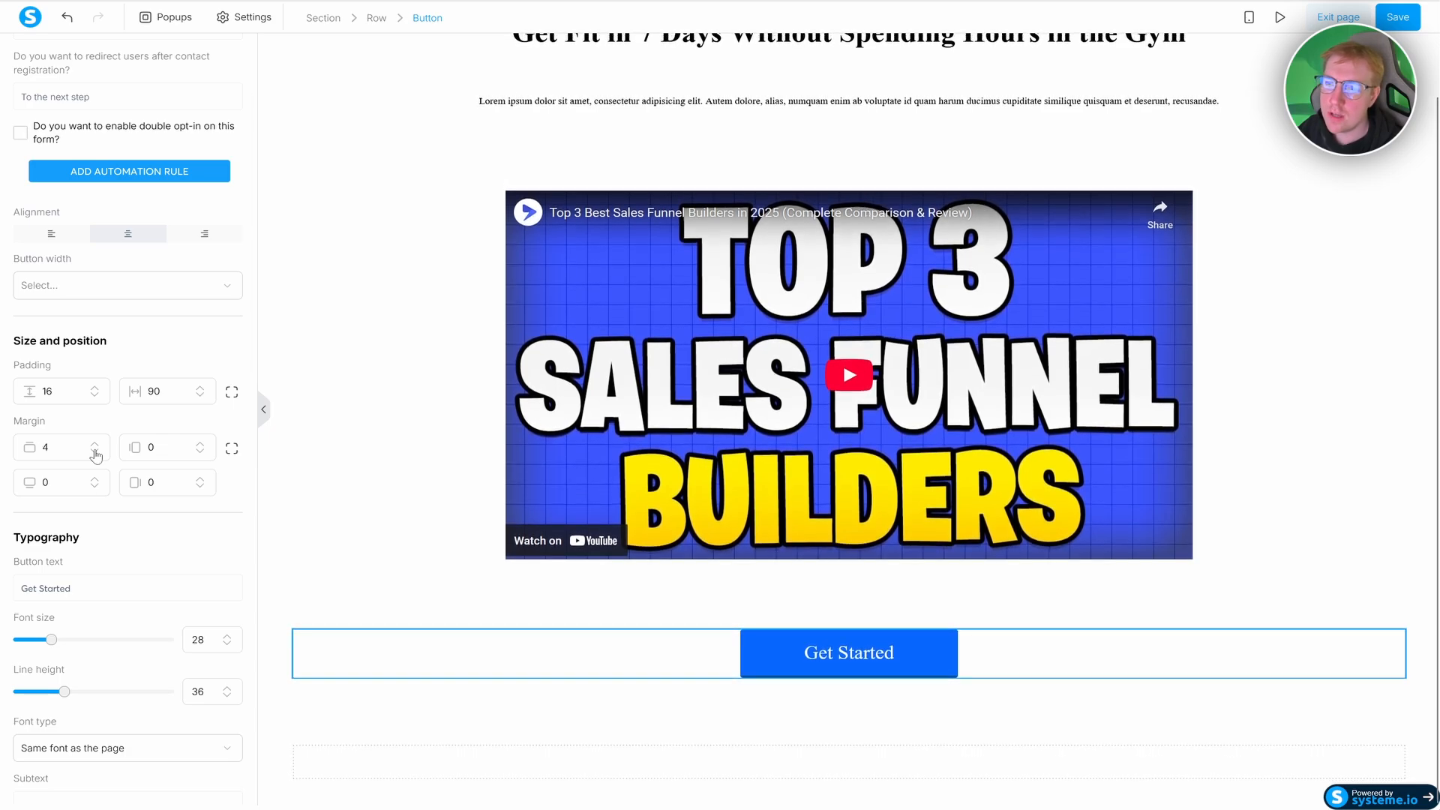
click(95, 451)
click(94, 450)
click(94, 450)
click(95, 451)
click(95, 450)
click(94, 451)
click(95, 451)
click(94, 451)
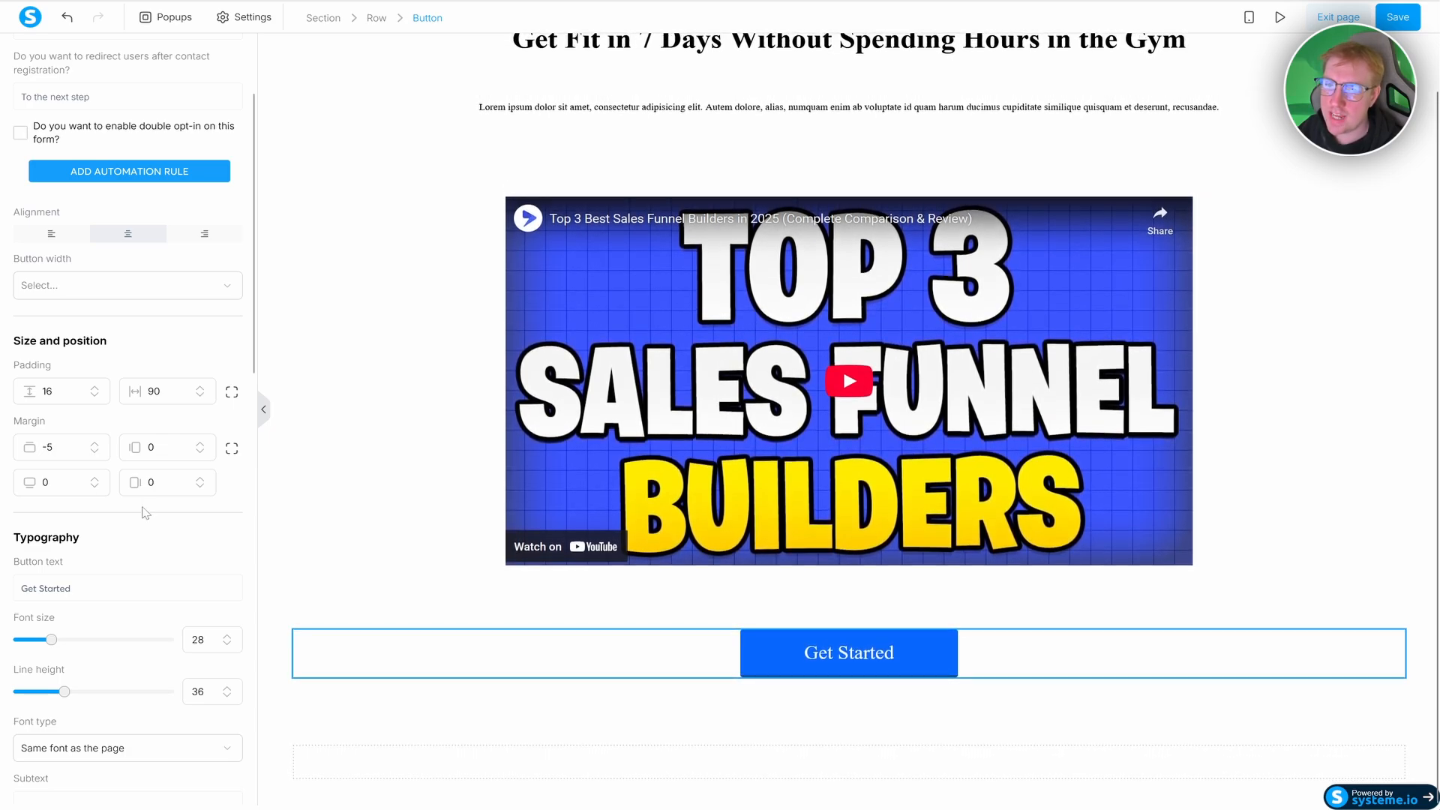
- Try the Open URL action for the button and switch it back to Submit form
scroll(78, 184, up, 3)
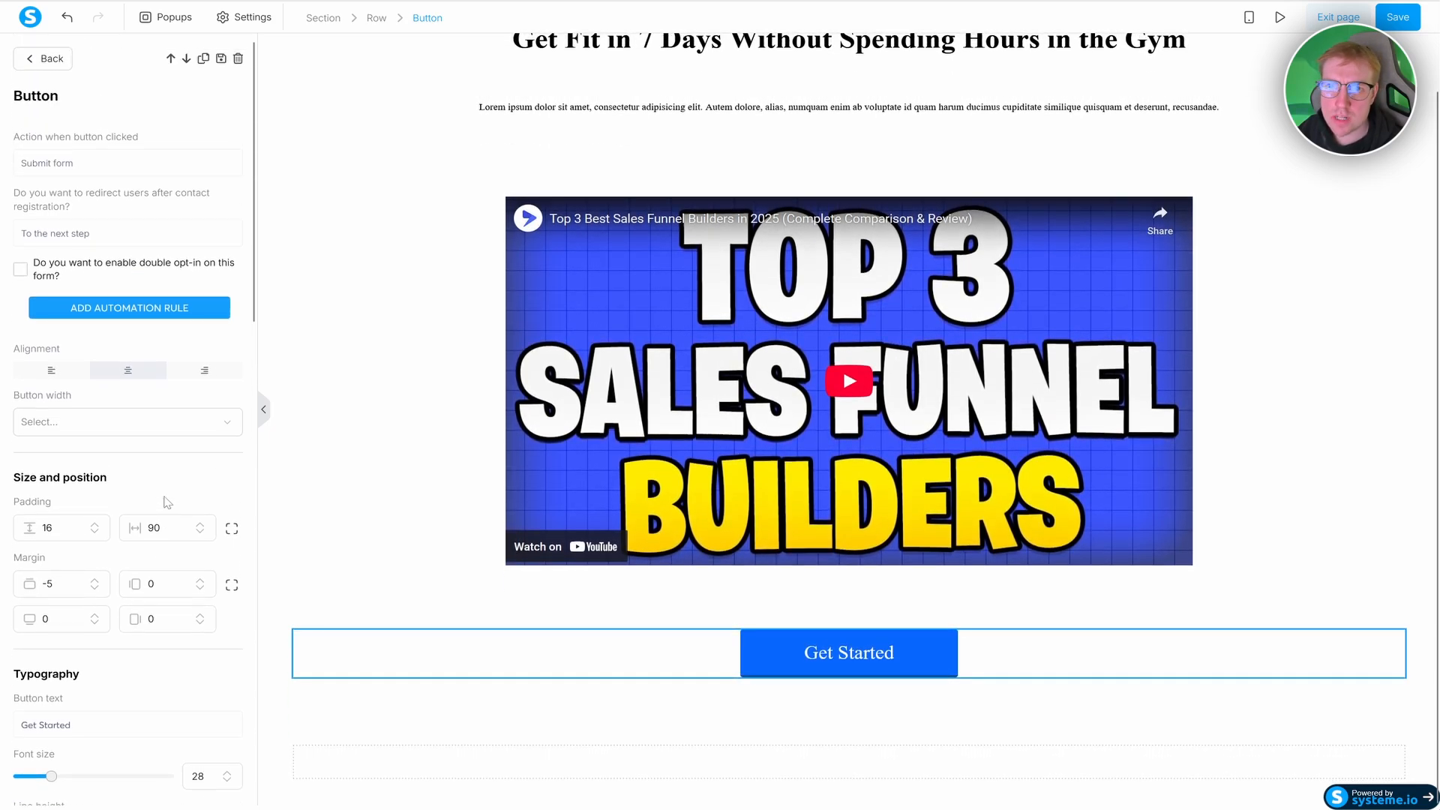
click(69, 166)
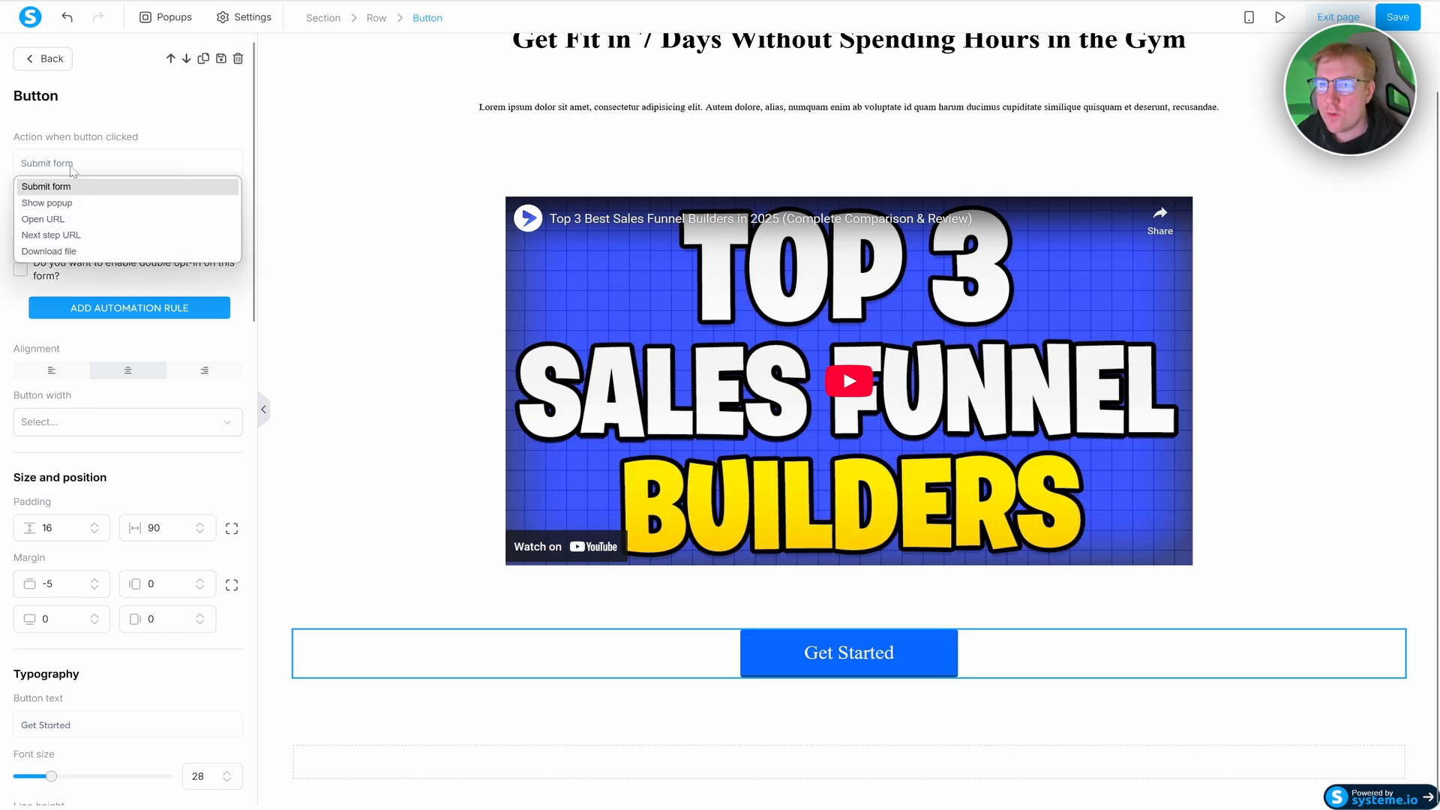
click(42, 220)
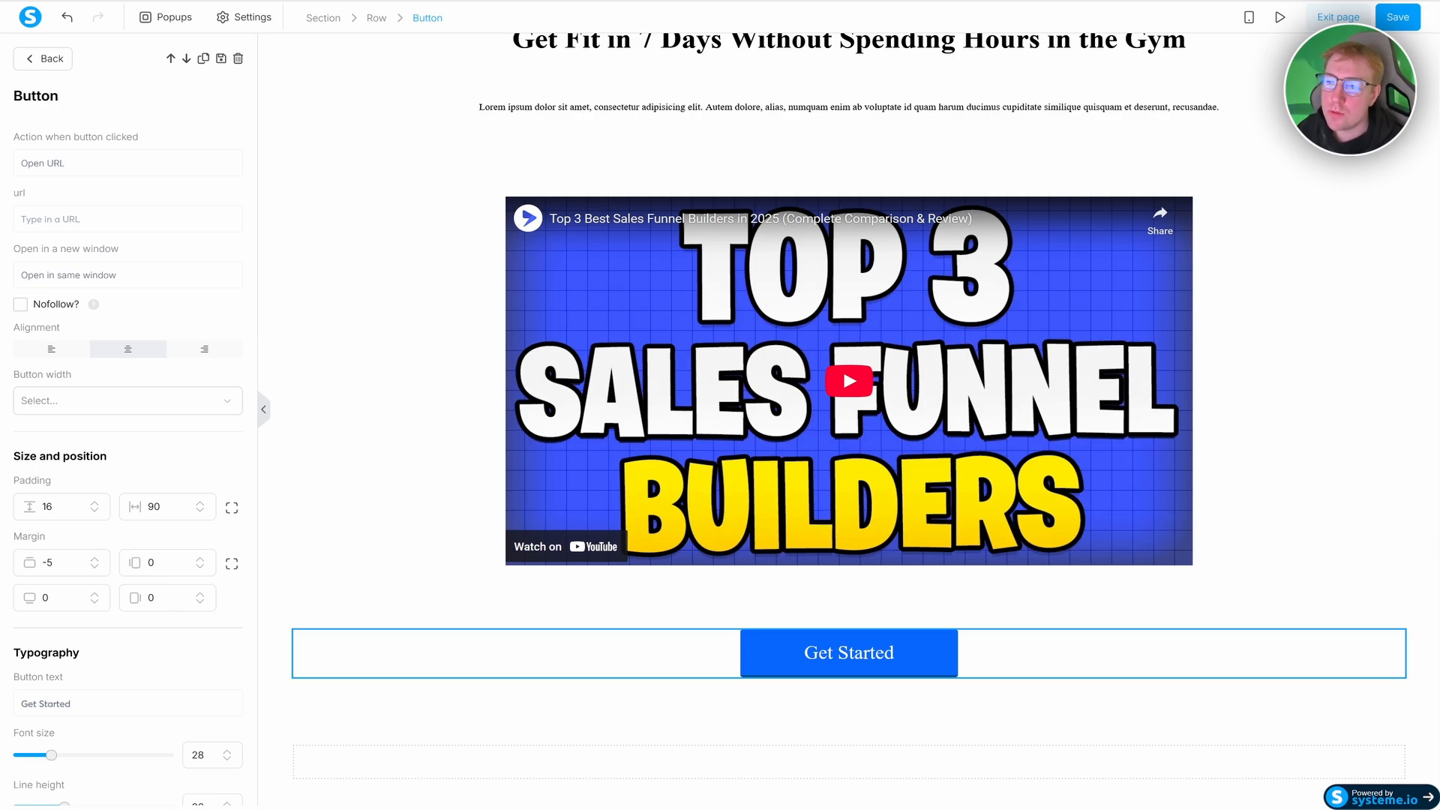
click(51, 219)
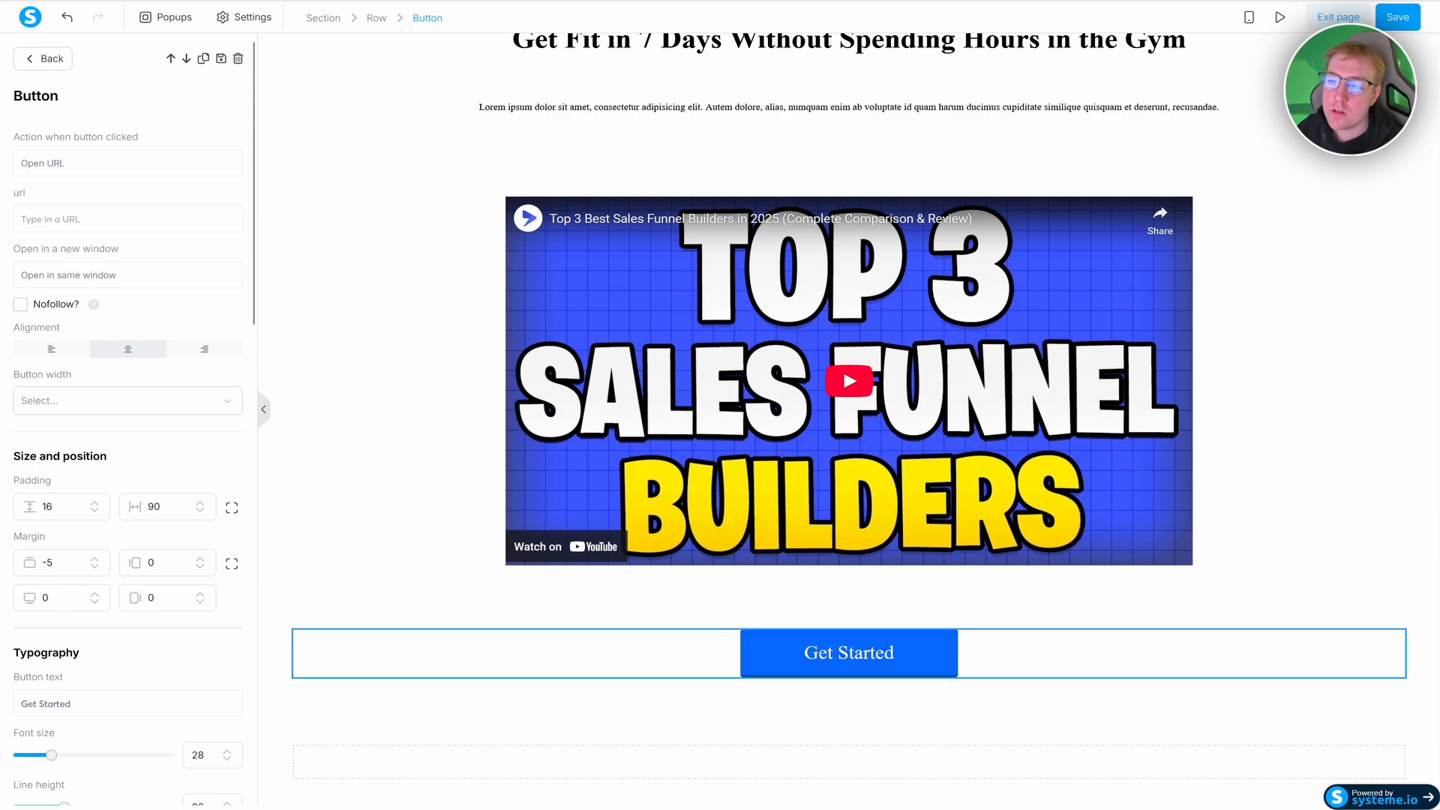
click(75, 164)
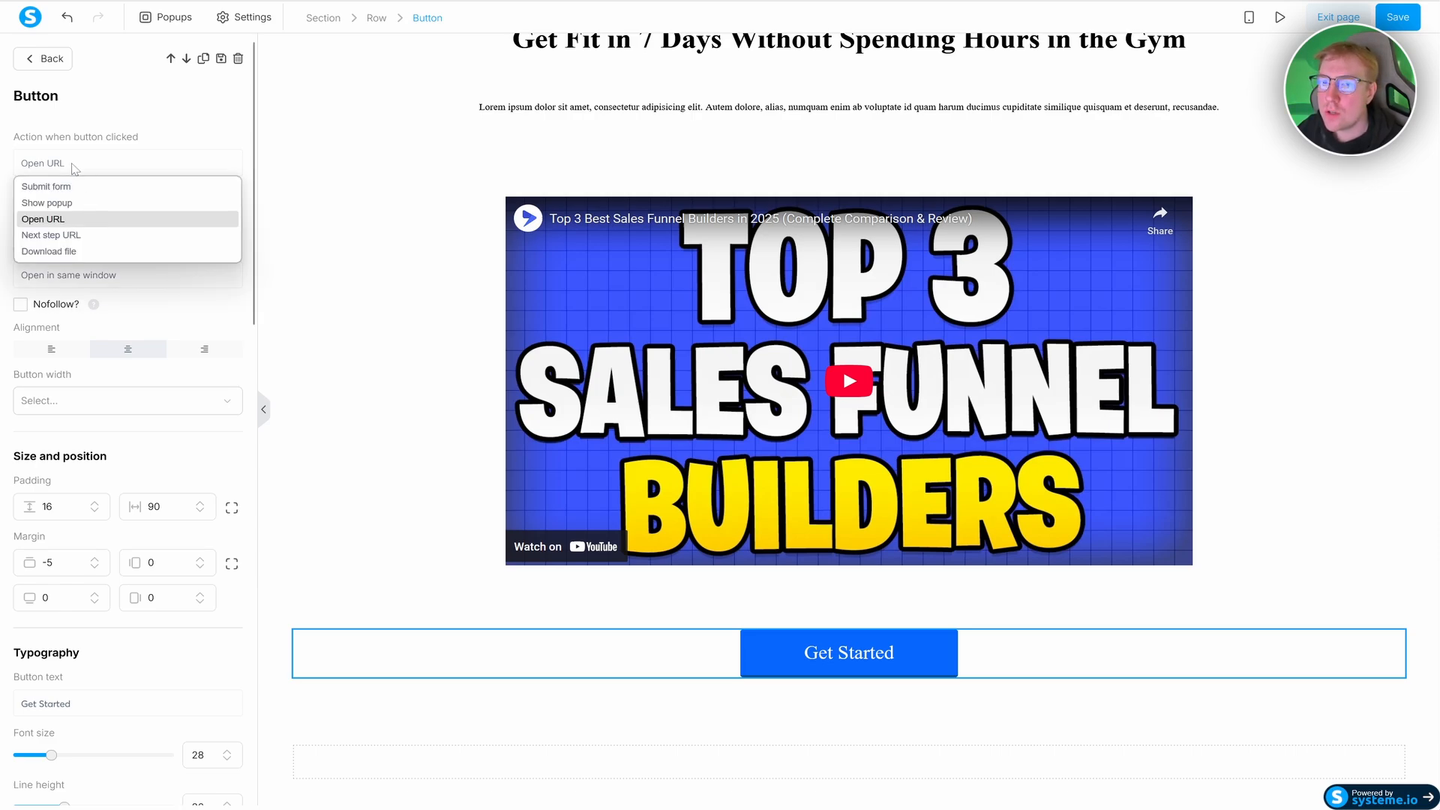
click(47, 187)
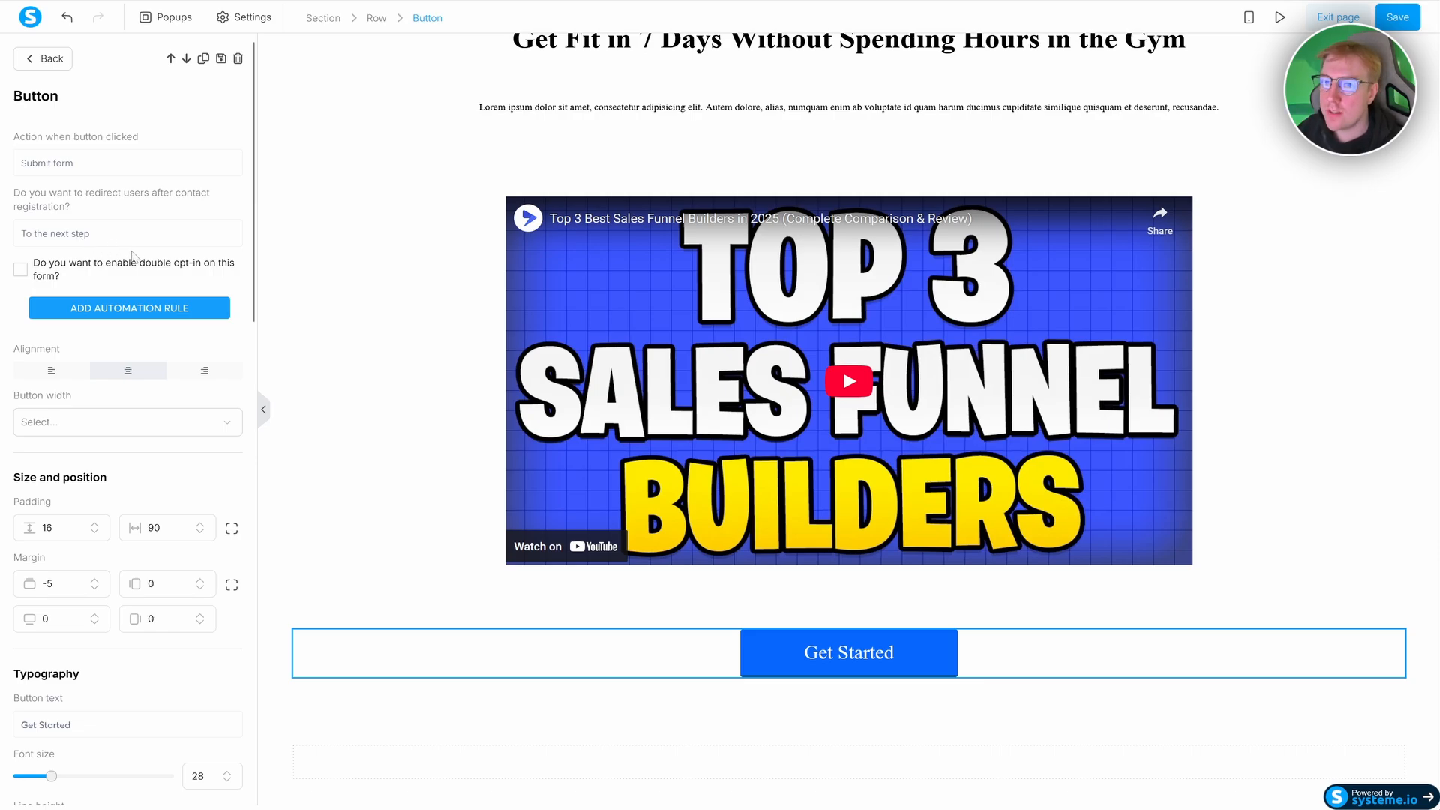
click(105, 166)
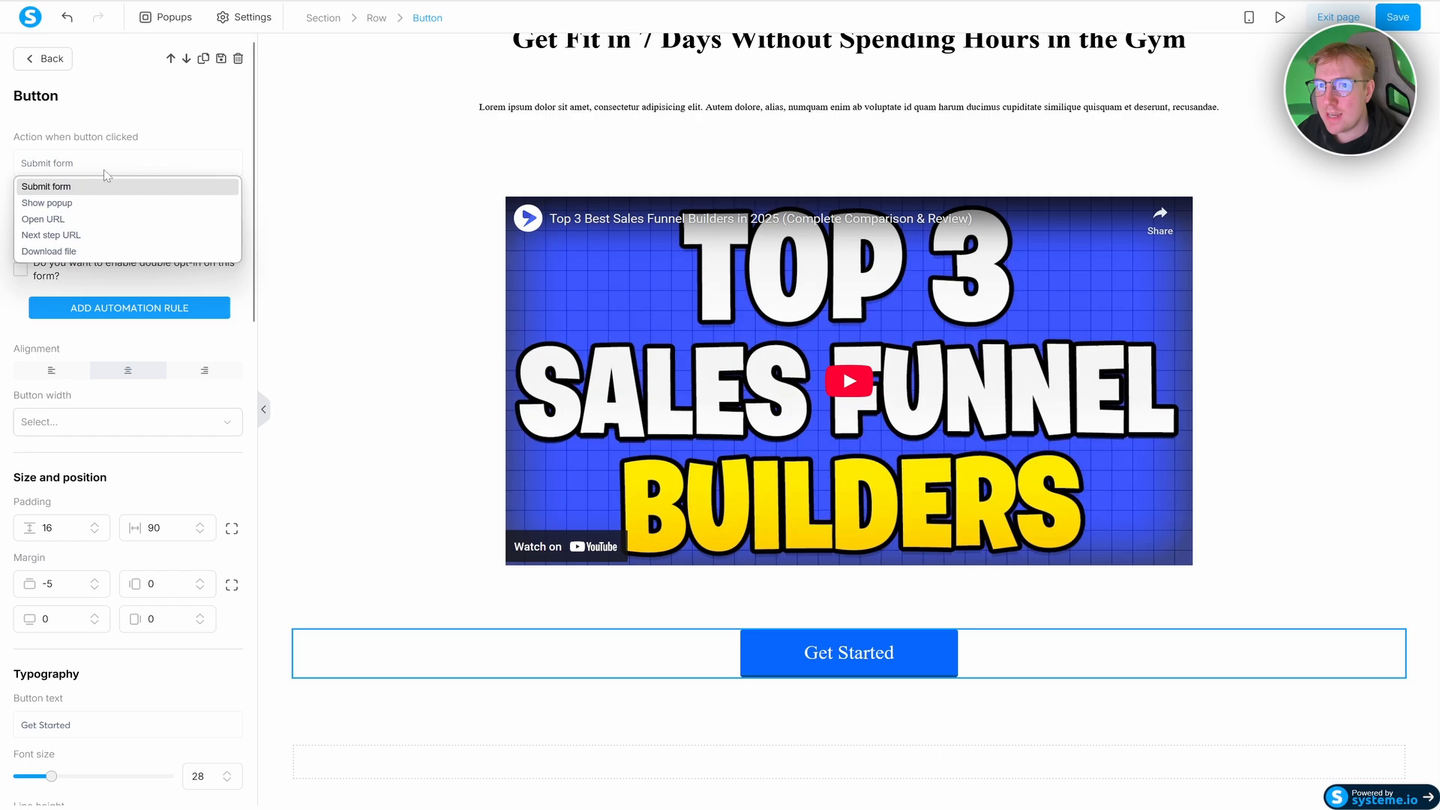
click(41, 219)
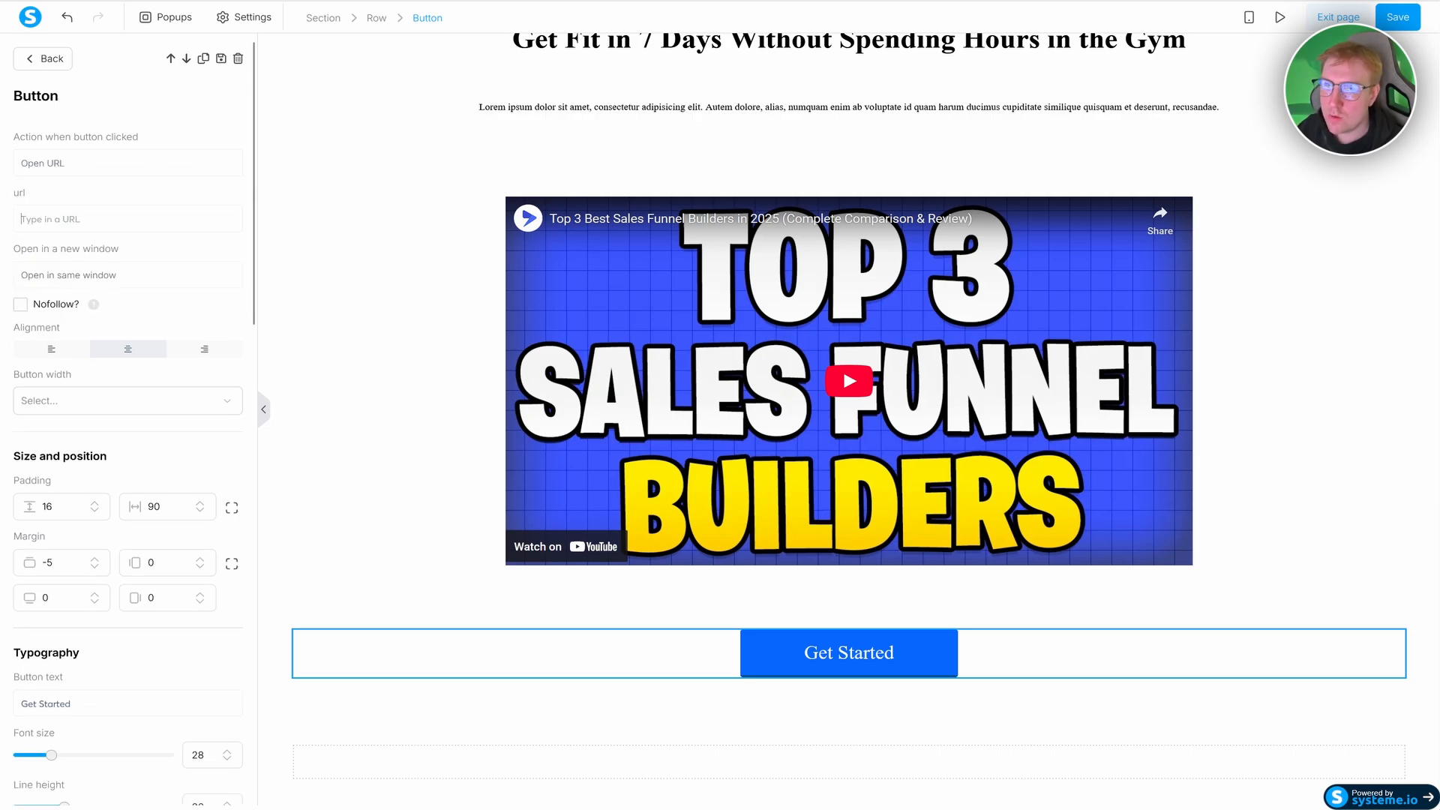
text(https://www.youtube.com/@FromTheReview)
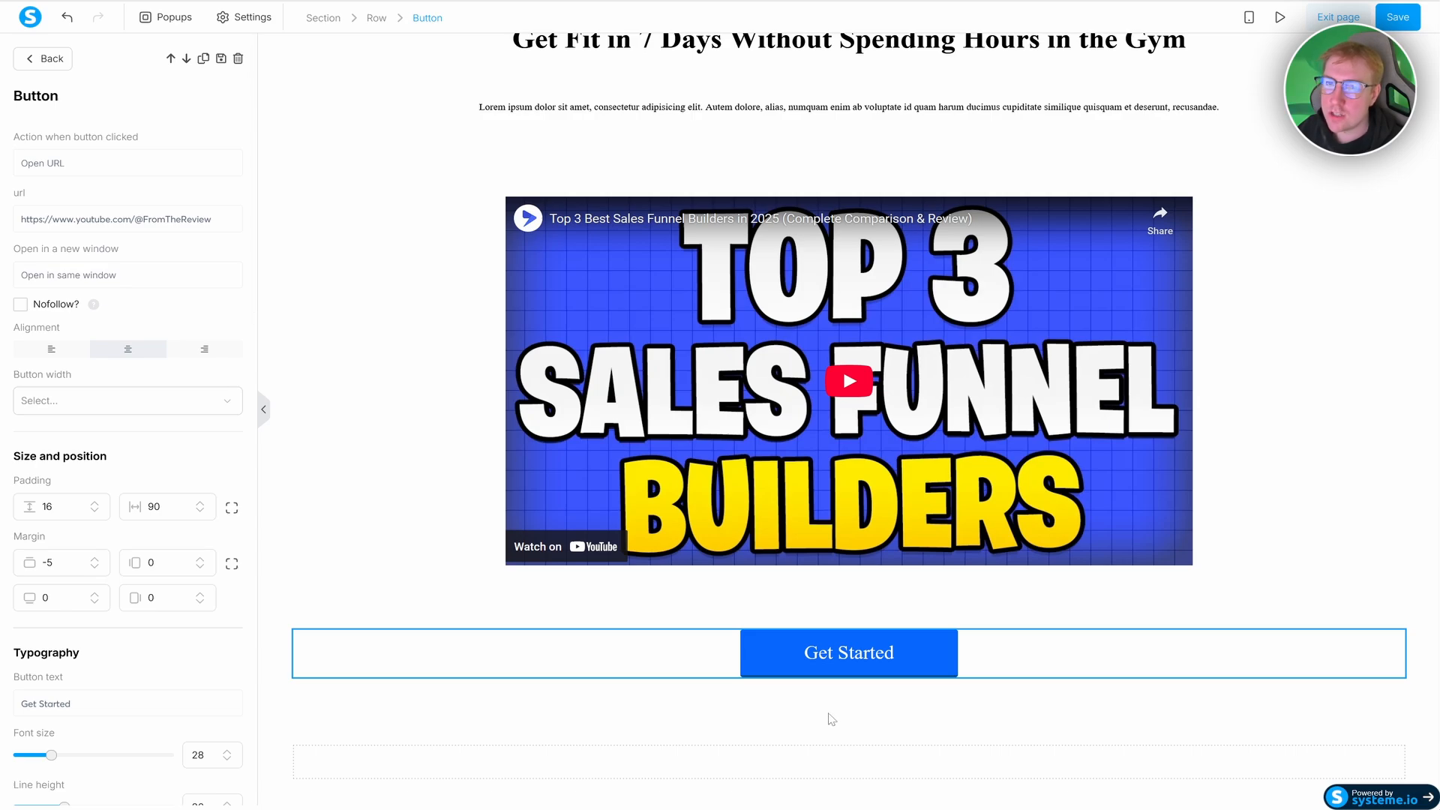
click(312, 275)
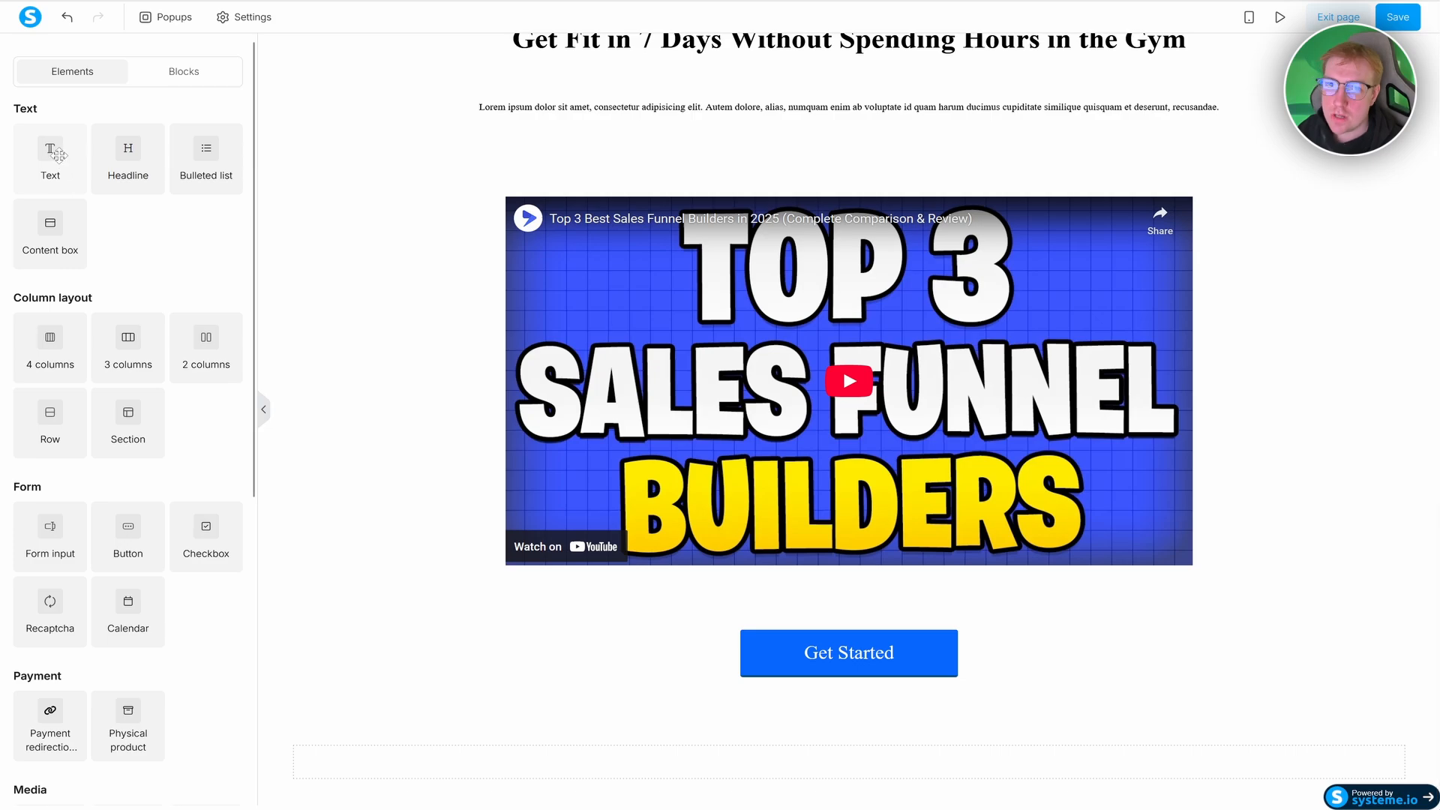
- Add a text element below the Get Started button and replace its placeholder with "Privacy Policy Terms of Service"
drag(63, 164, 822, 763)
click(852, 777)
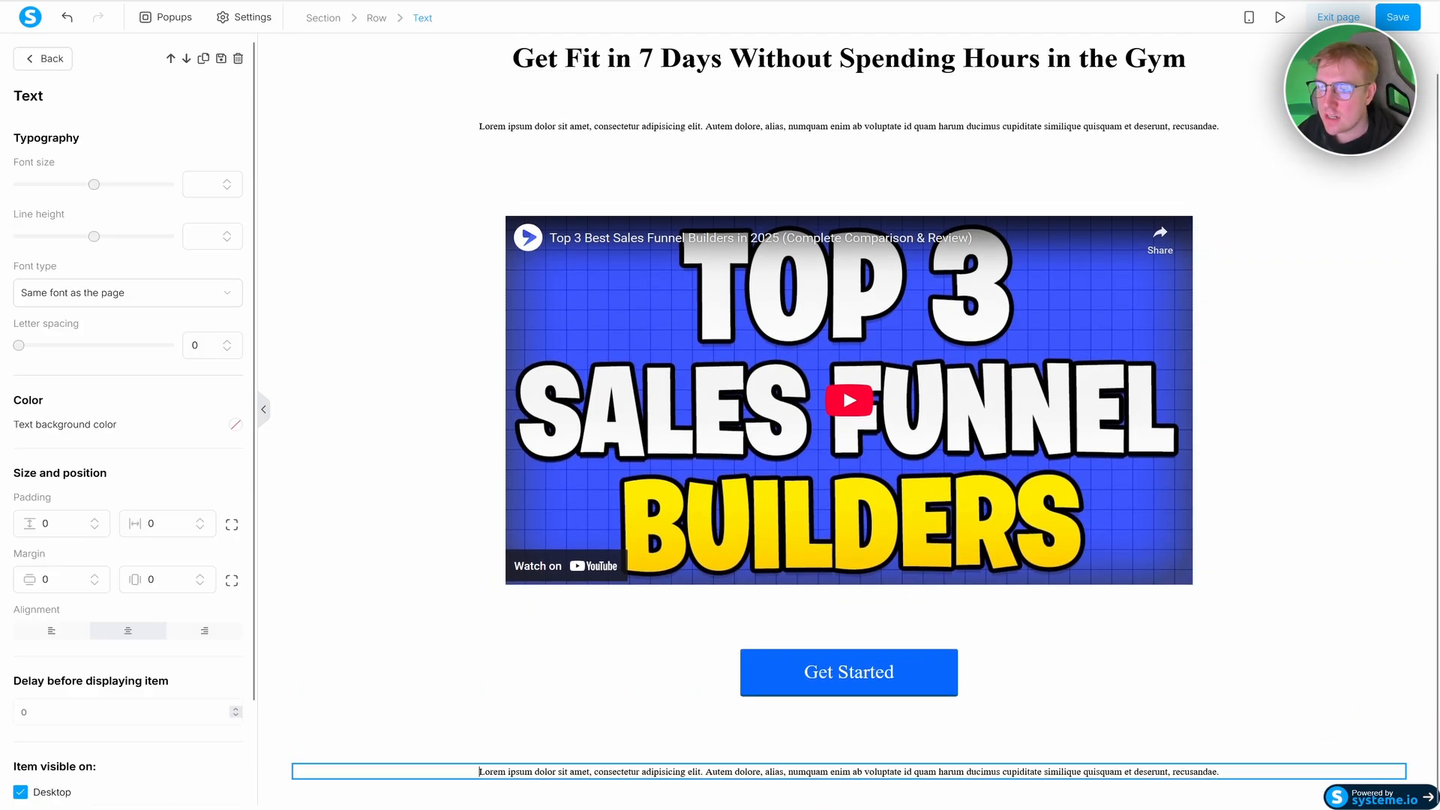
triple_click(851, 777)
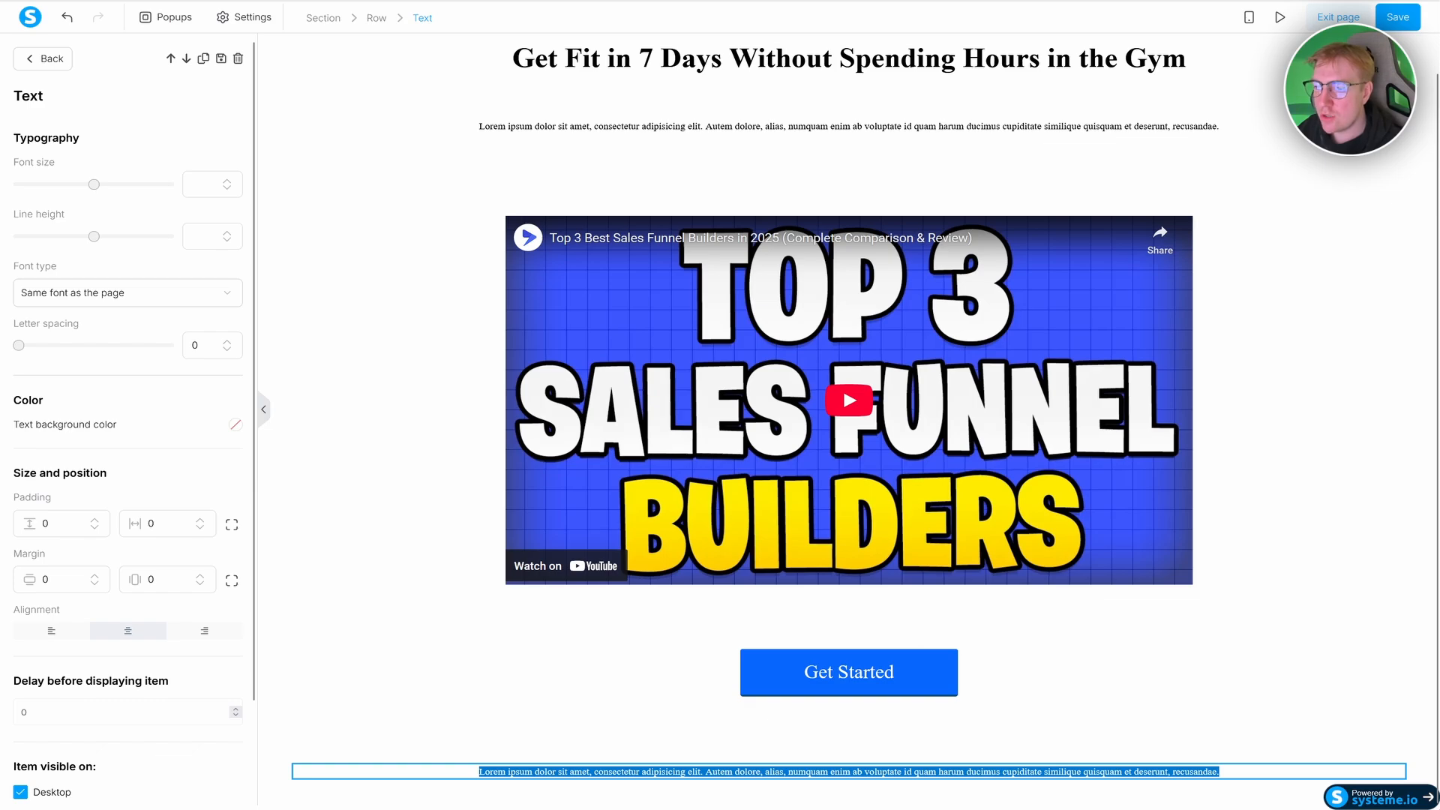
text(Privacy Policy Terms of Service)
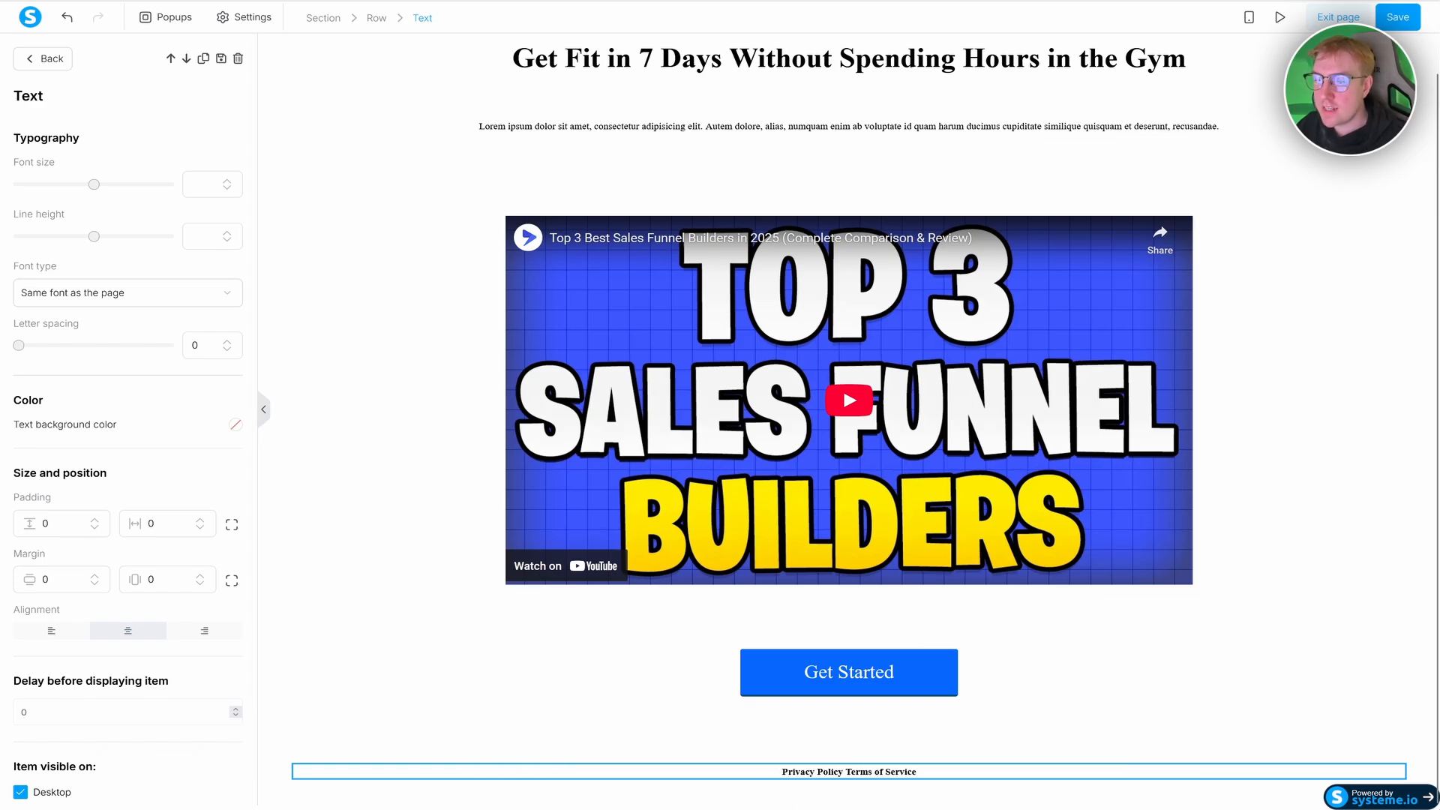
click(888, 788)
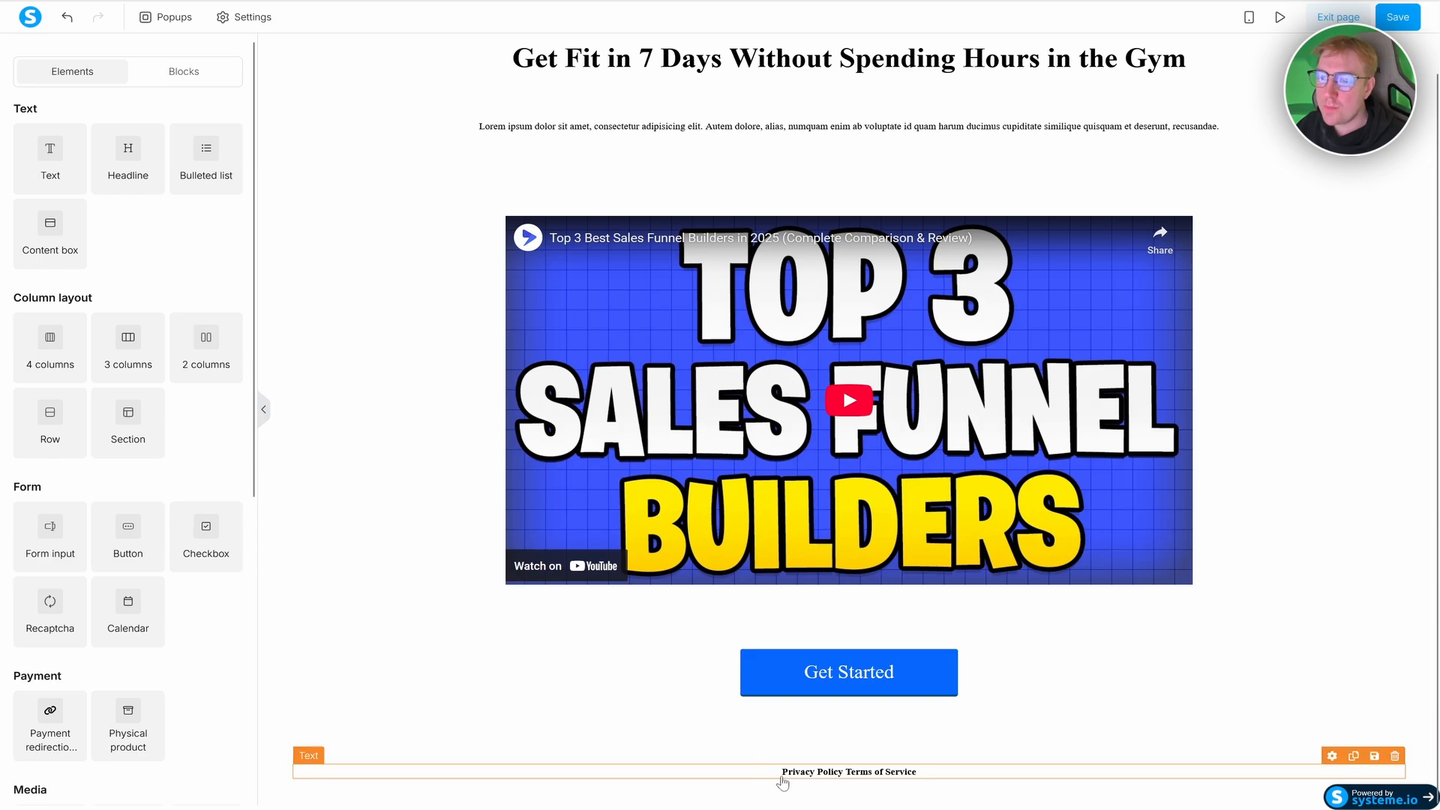
- Add an empty row between the Get Started button and the Privacy Policy text
drag(52, 417, 851, 788)
scroll(843, 762, down, 1)
scroll(860, 675, down, 1)
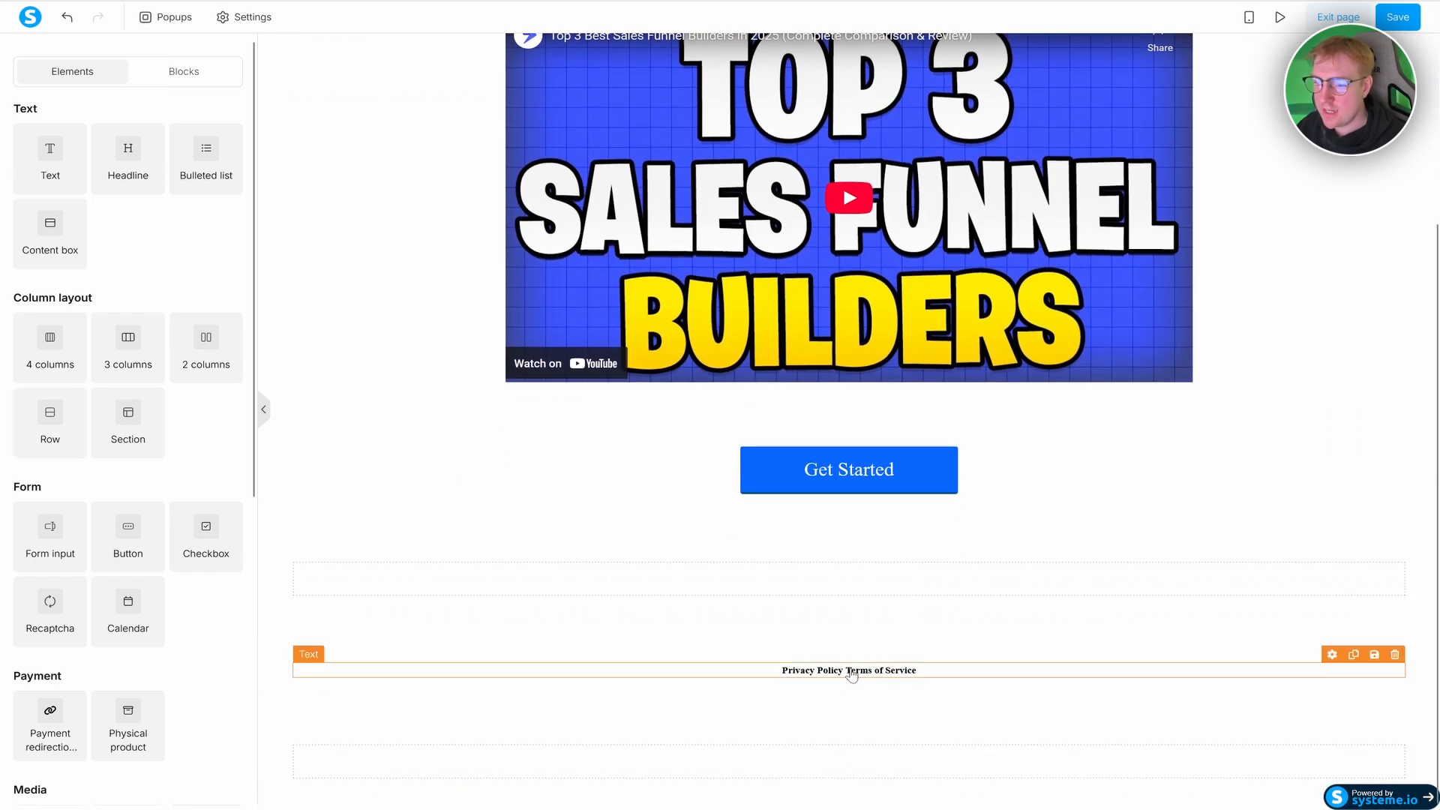
- Select "Terms of Service" and "Privacy Policy" separately in the footer text to examine the inline link option
click(860, 672)
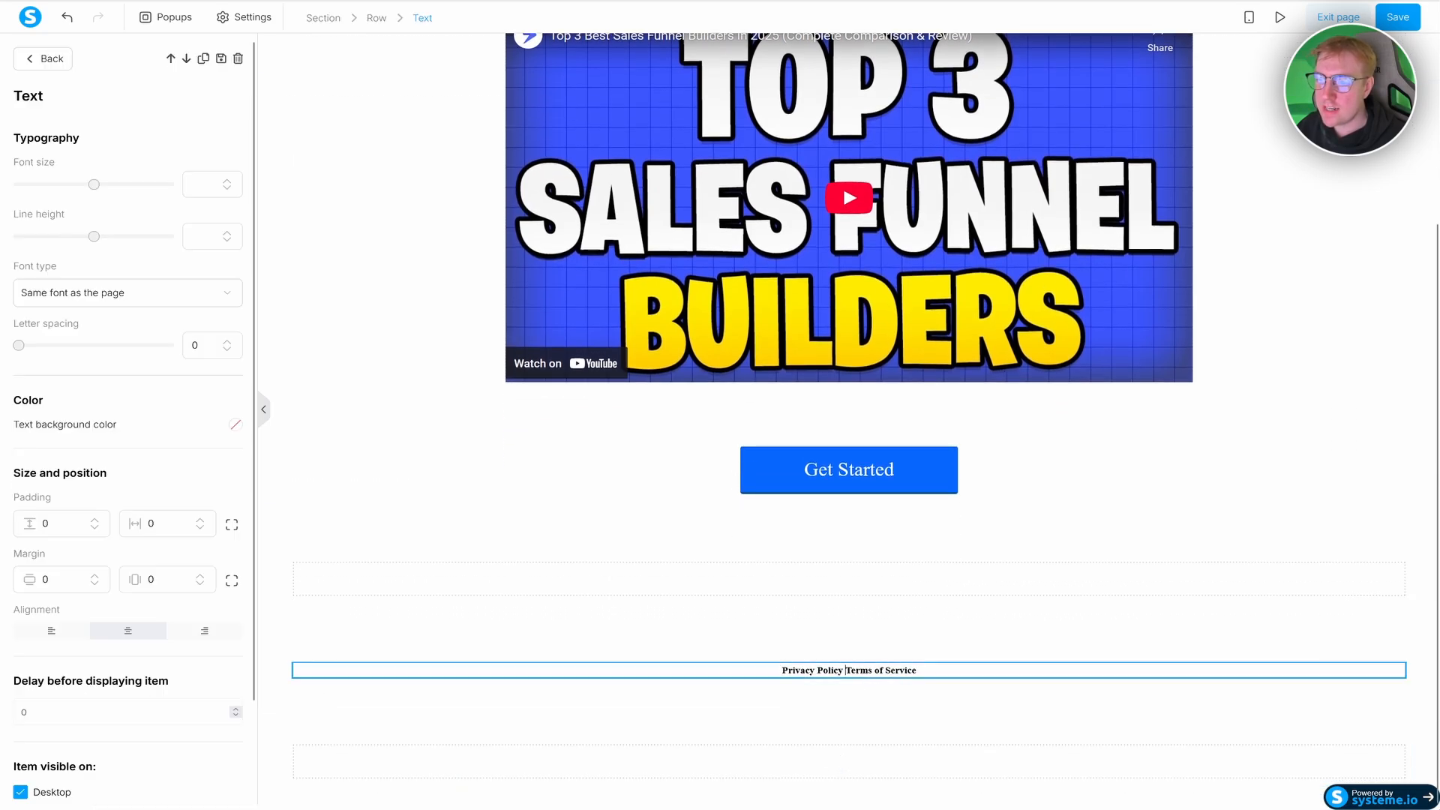
drag(845, 670, 916, 670)
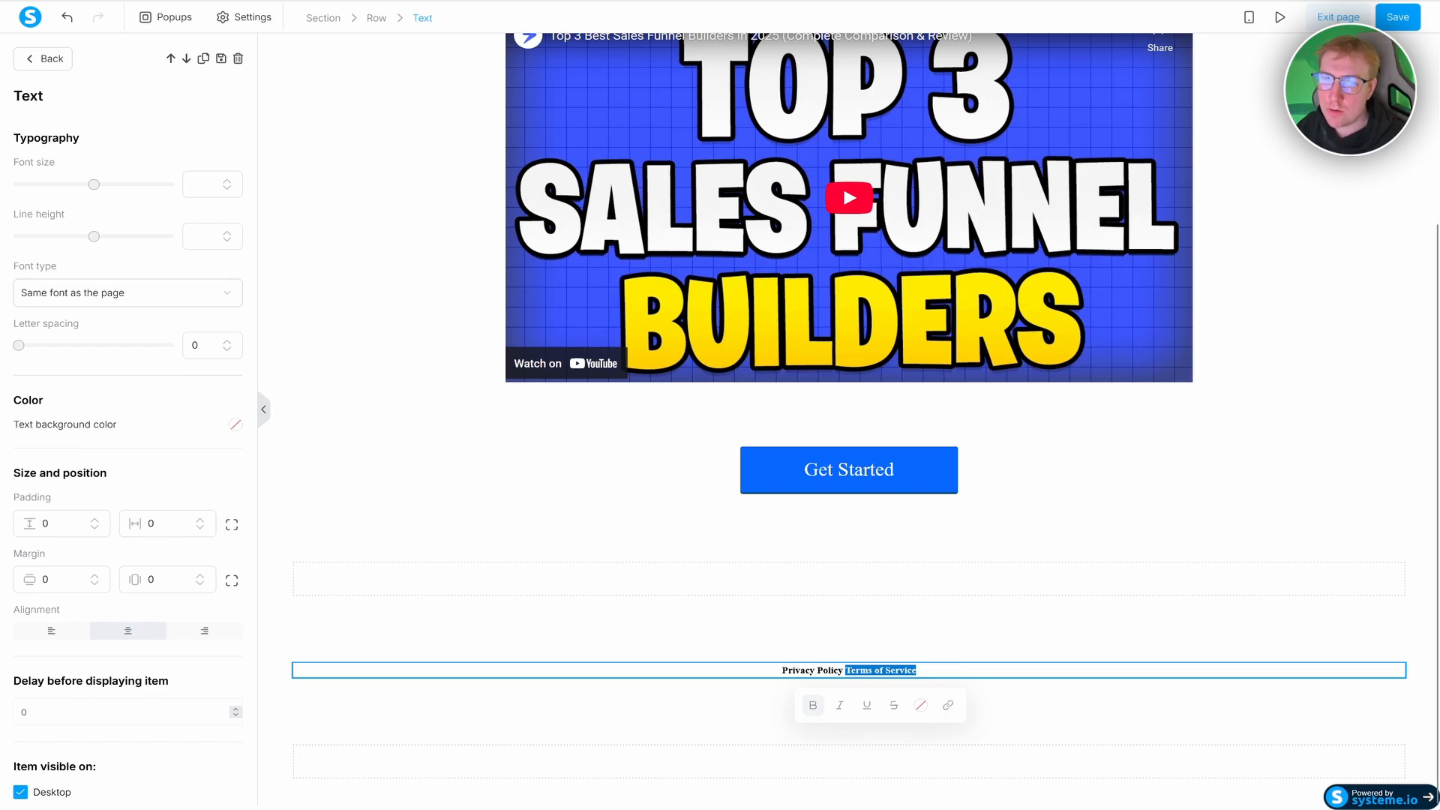
drag(782, 670, 843, 671)
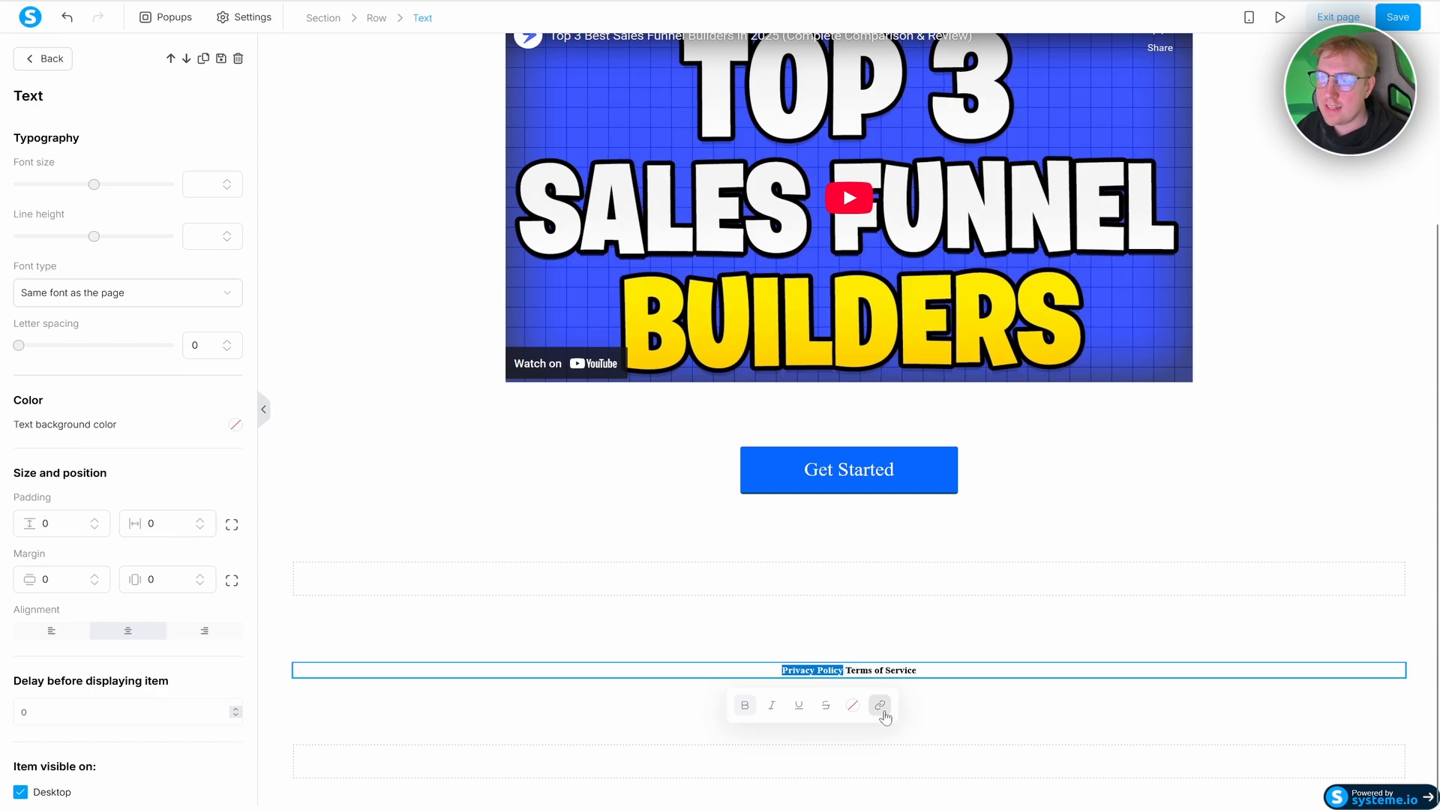
click(859, 645)
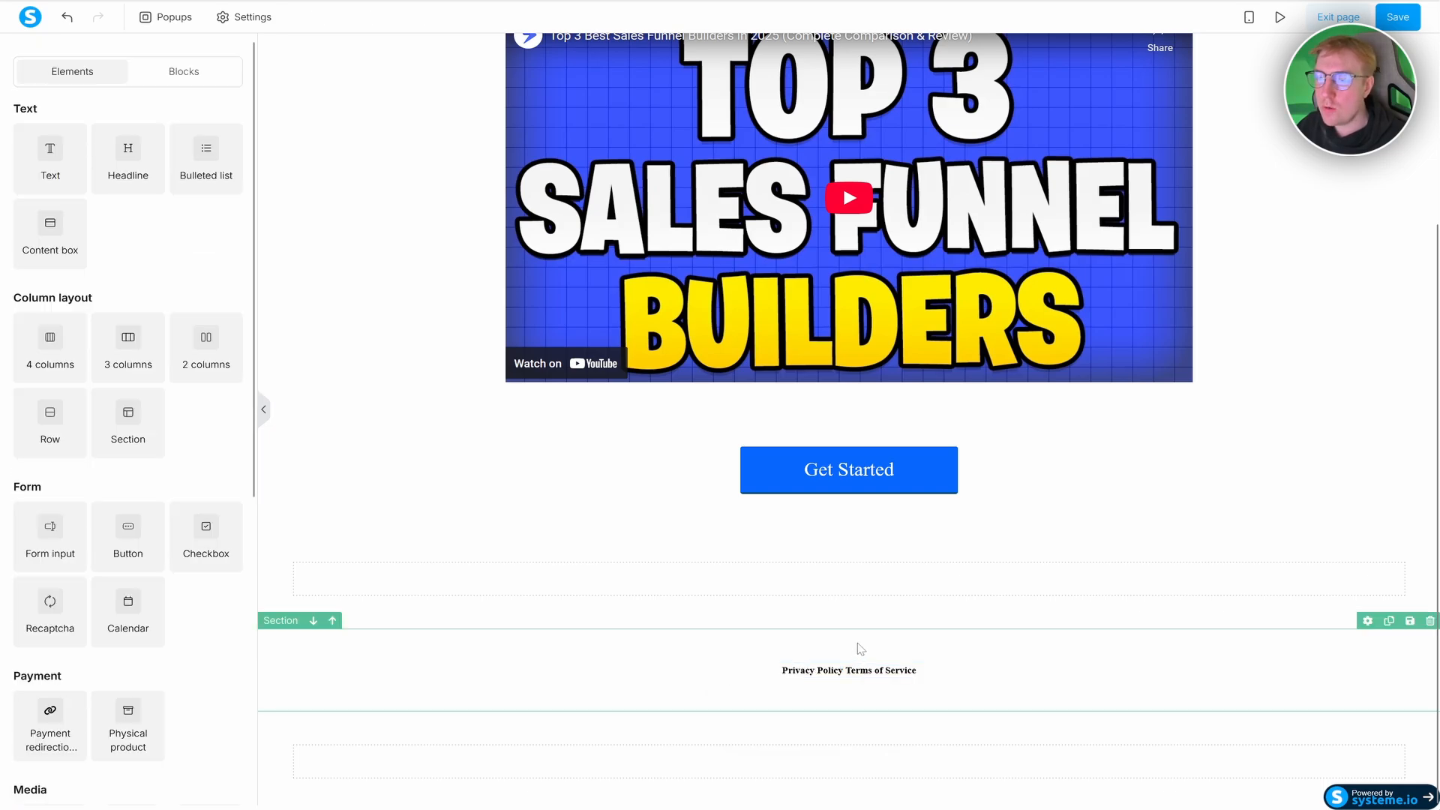
- Lower the footer text section's vertical margin to a negative value so it sits closer to the Get Started button
click(855, 656)
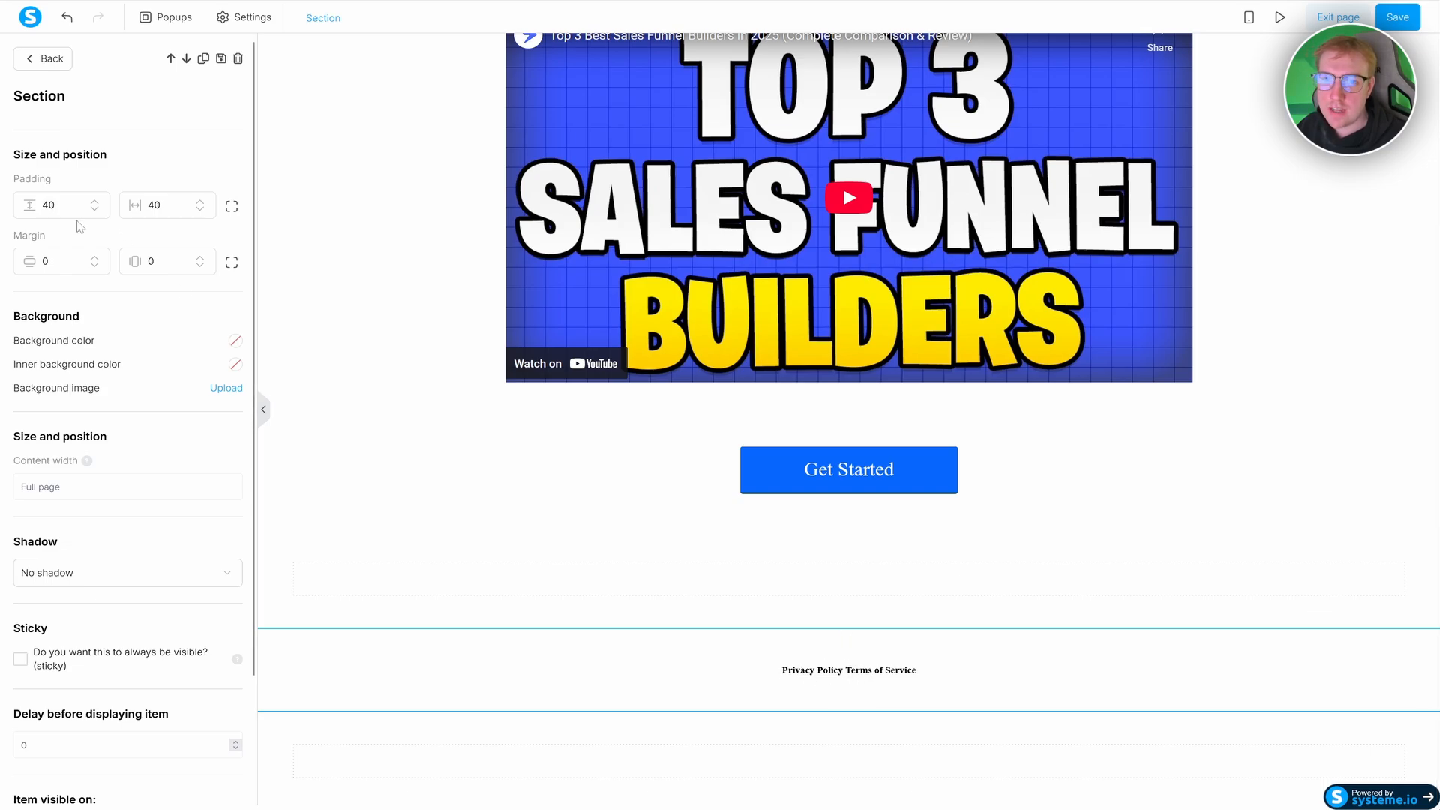
click(95, 257)
click(95, 258)
click(95, 258)
click(94, 258)
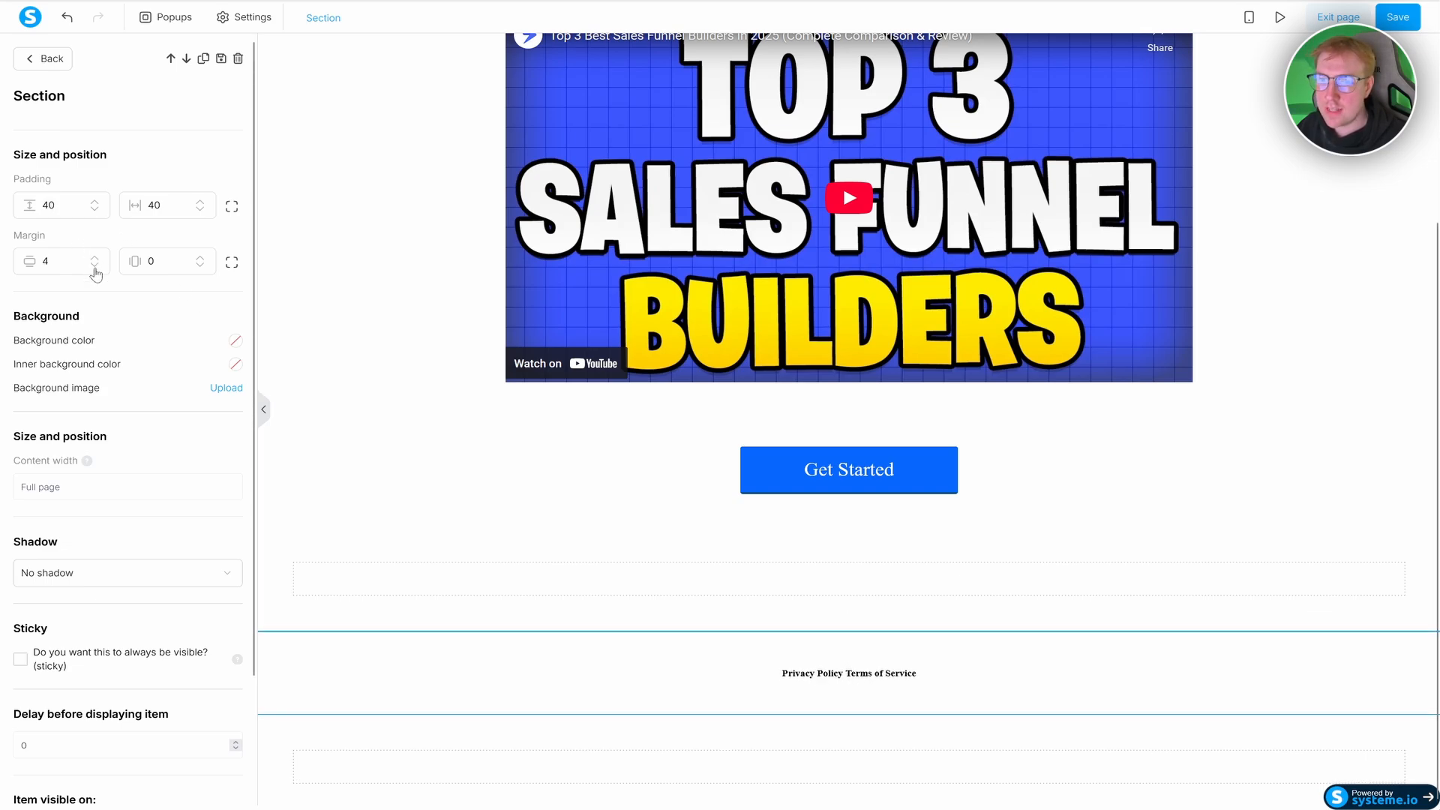
click(94, 266)
click(95, 267)
click(95, 267)
click(95, 267)
click(95, 267)
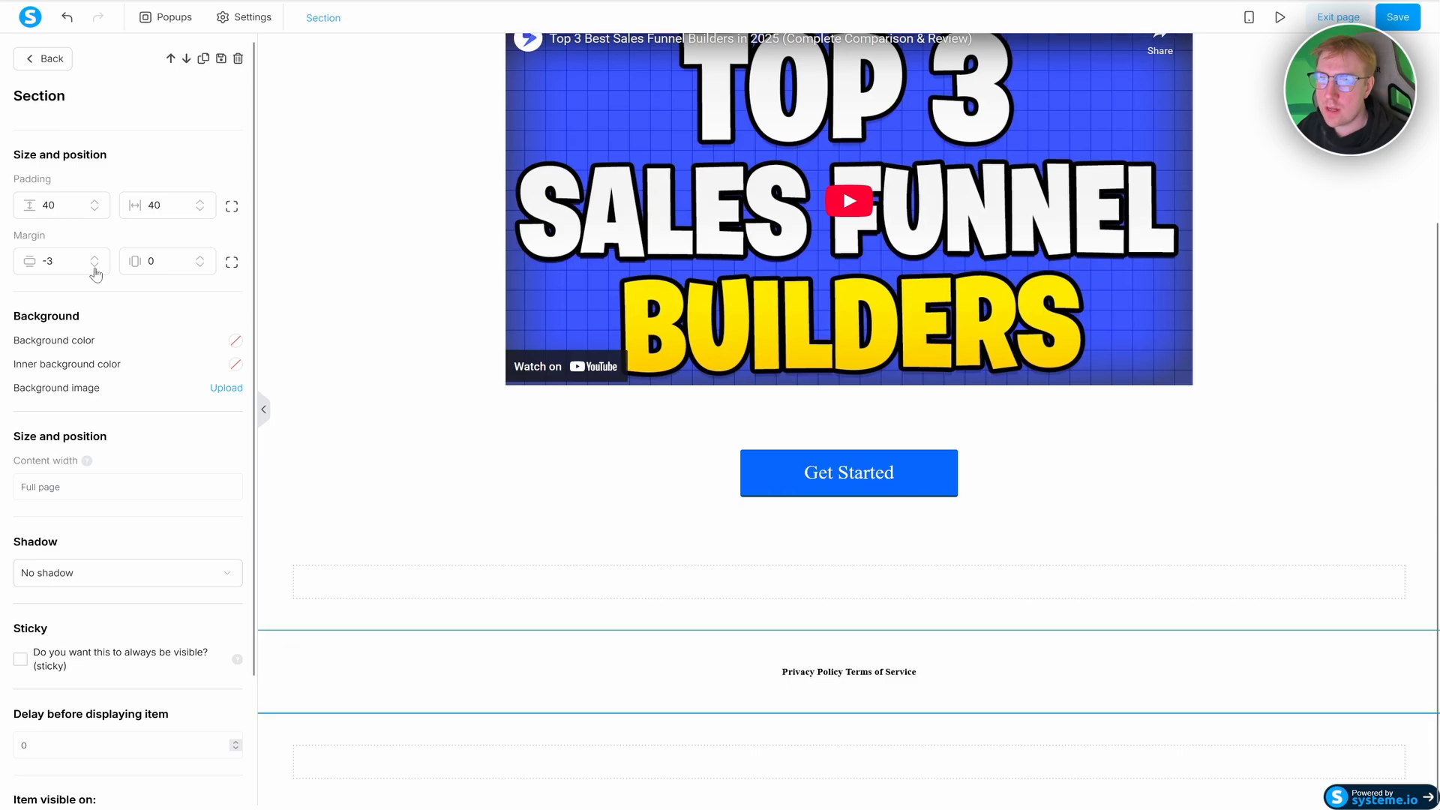
click(94, 266)
click(95, 267)
click(95, 267)
click(95, 267)
click(95, 267)
click(94, 267)
click(95, 267)
click(94, 267)
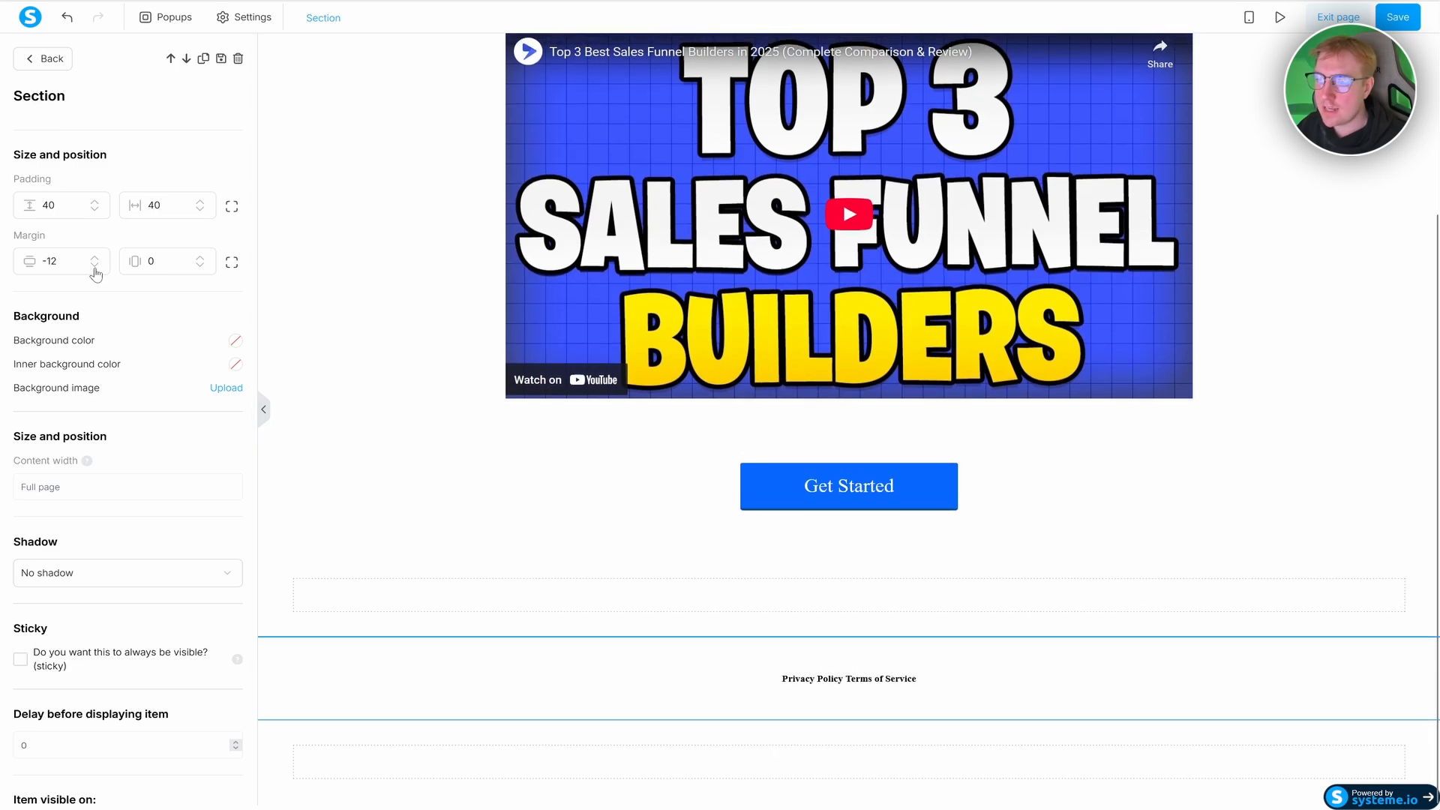
click(94, 267)
click(94, 267)
click(94, 267)
click(94, 267)
click(94, 267)
click(94, 267)
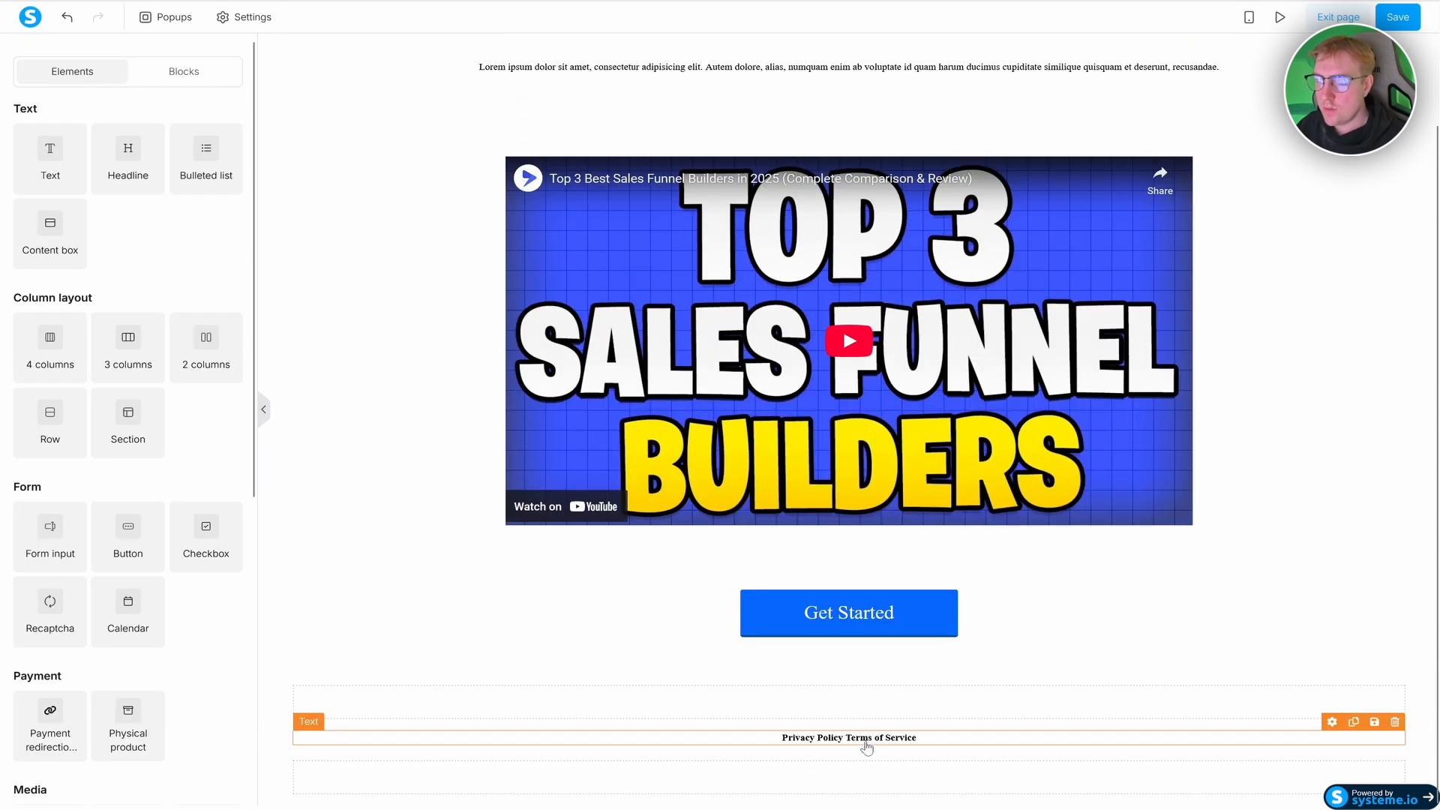
click(866, 742)
click(989, 677)
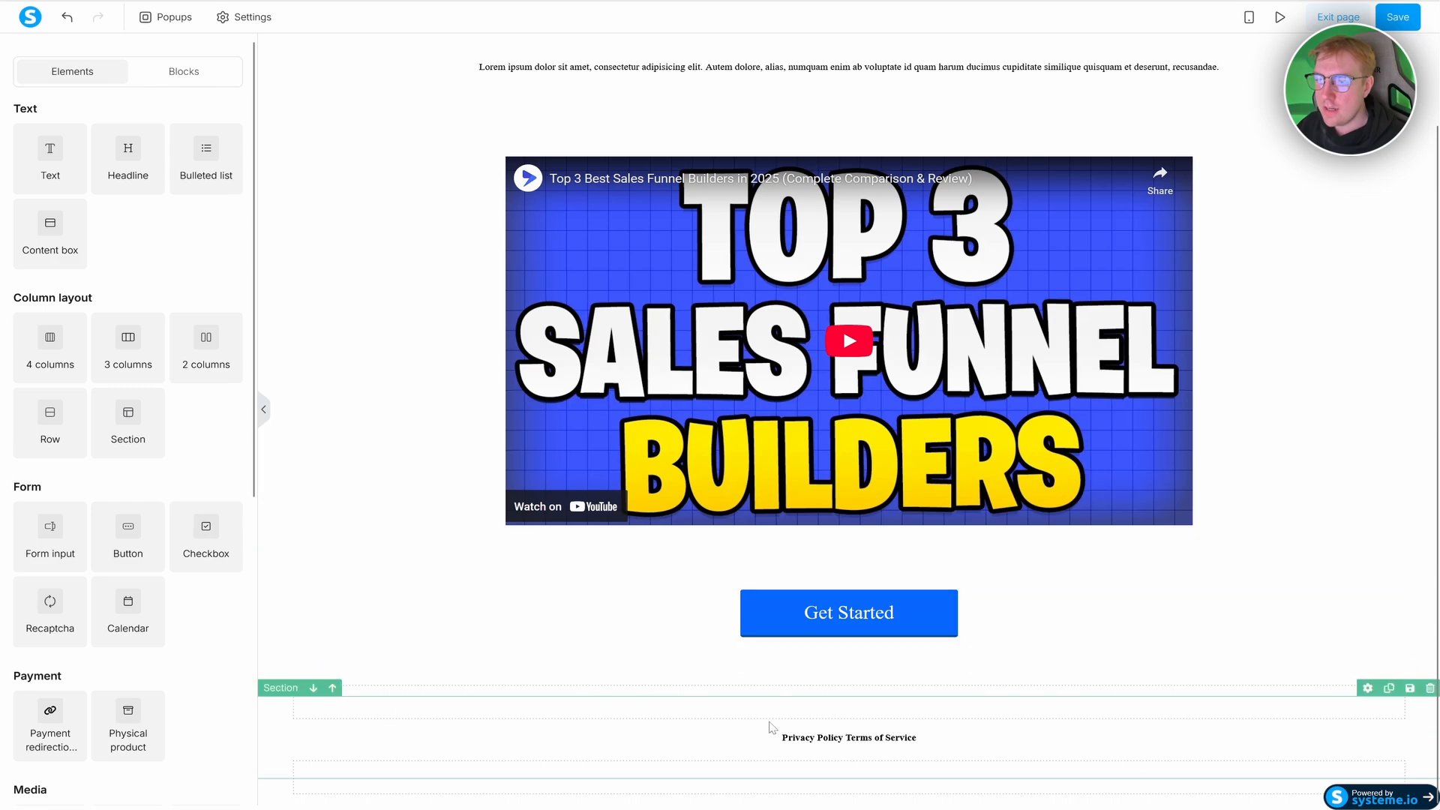
- Replace the text under the headline with "Join 500+ people who are transforming their body with simple daily workouts"
scroll(865, 726, up, 1)
scroll(855, 675, up, 1)
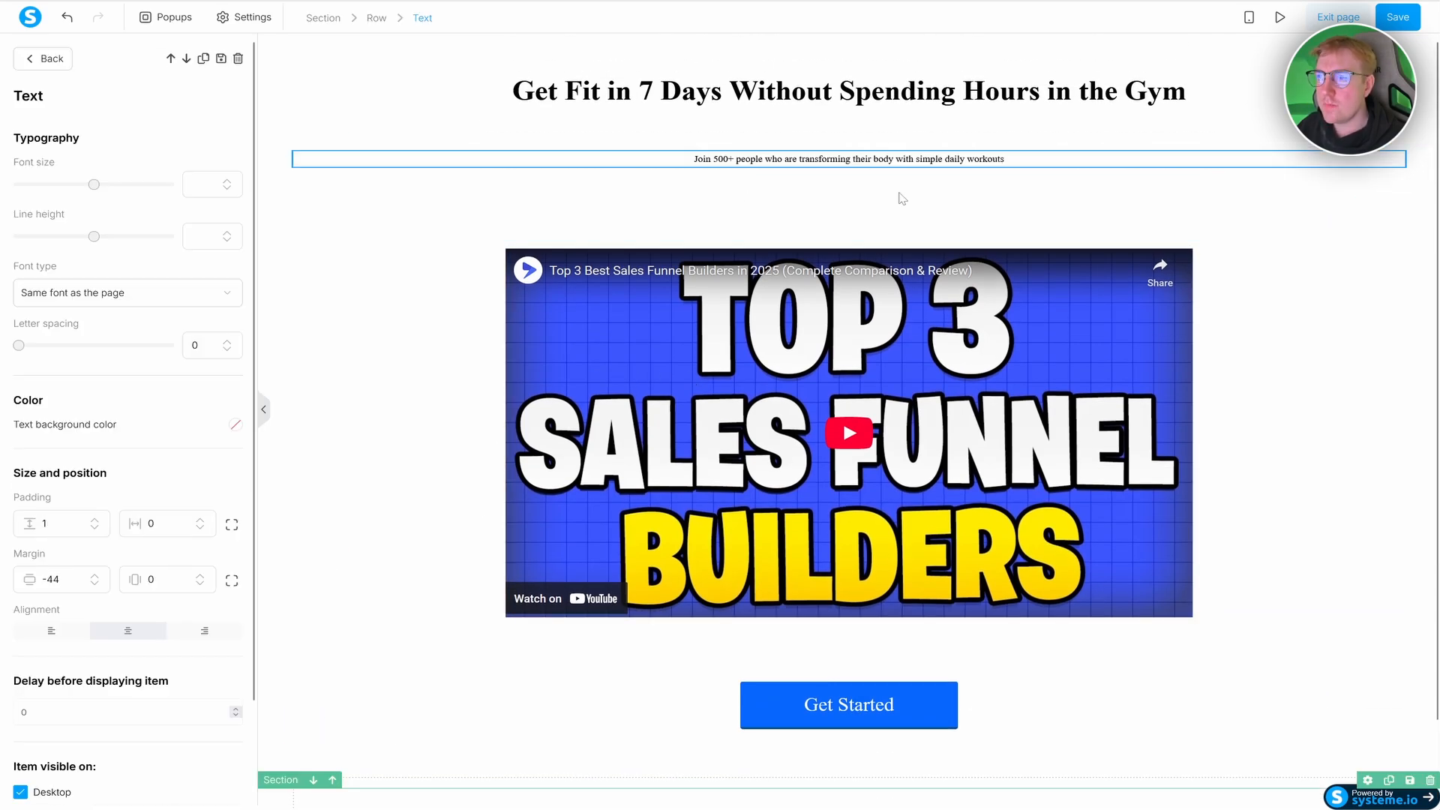
click(894, 199)
click(733, 164)
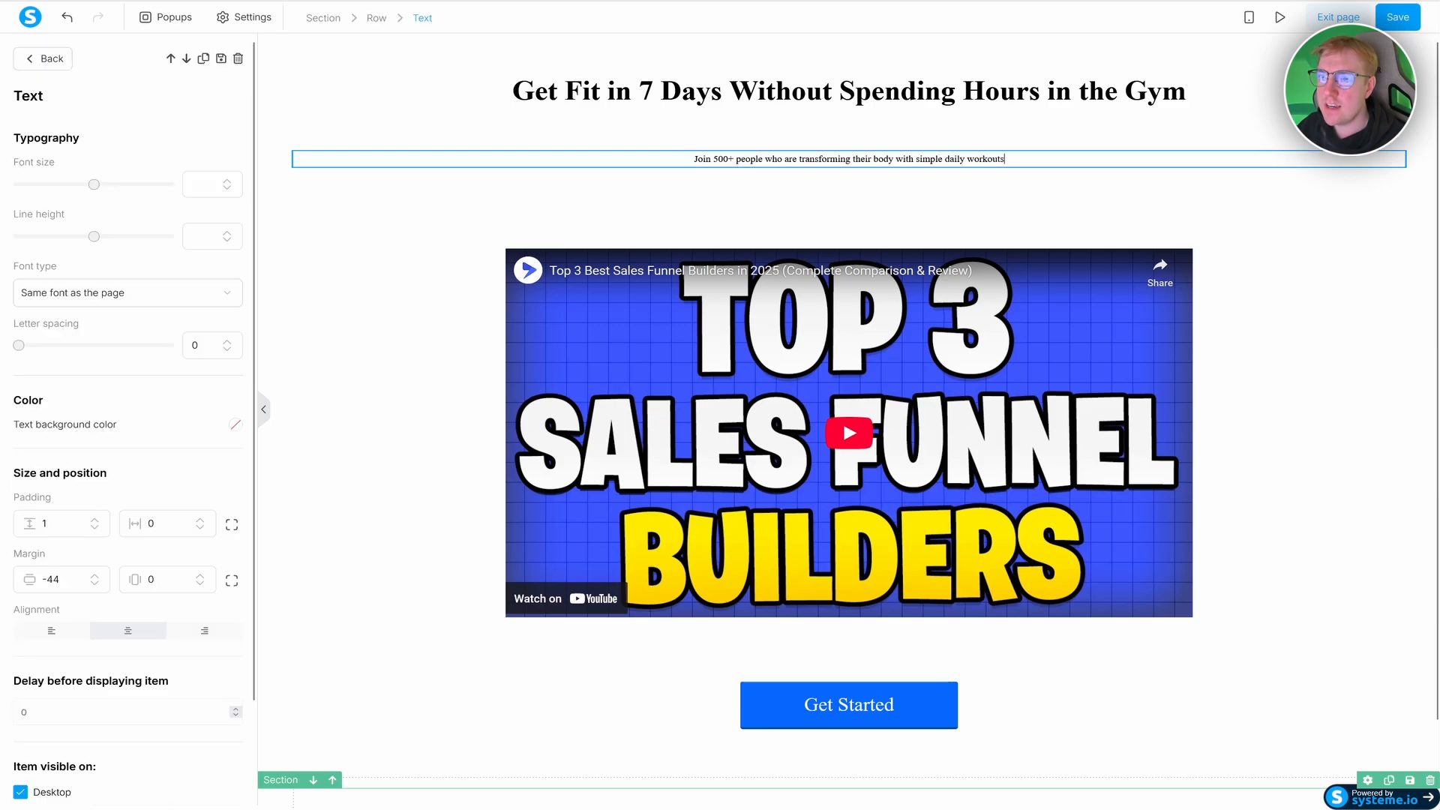
- Enlarge the whole line of text under the headline to font size 25
triple_click(721, 159)
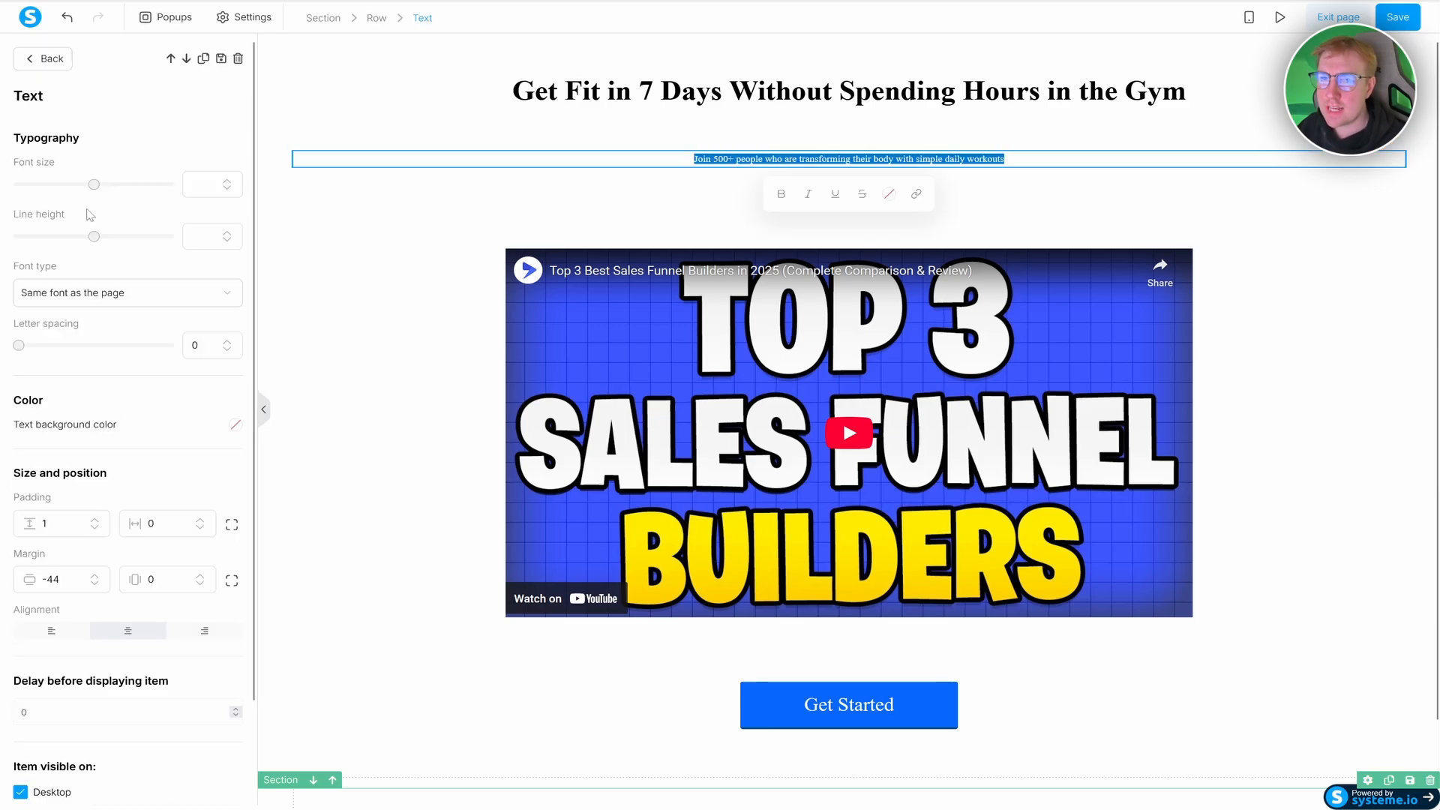
click(86, 185)
drag(84, 188, 47, 189)
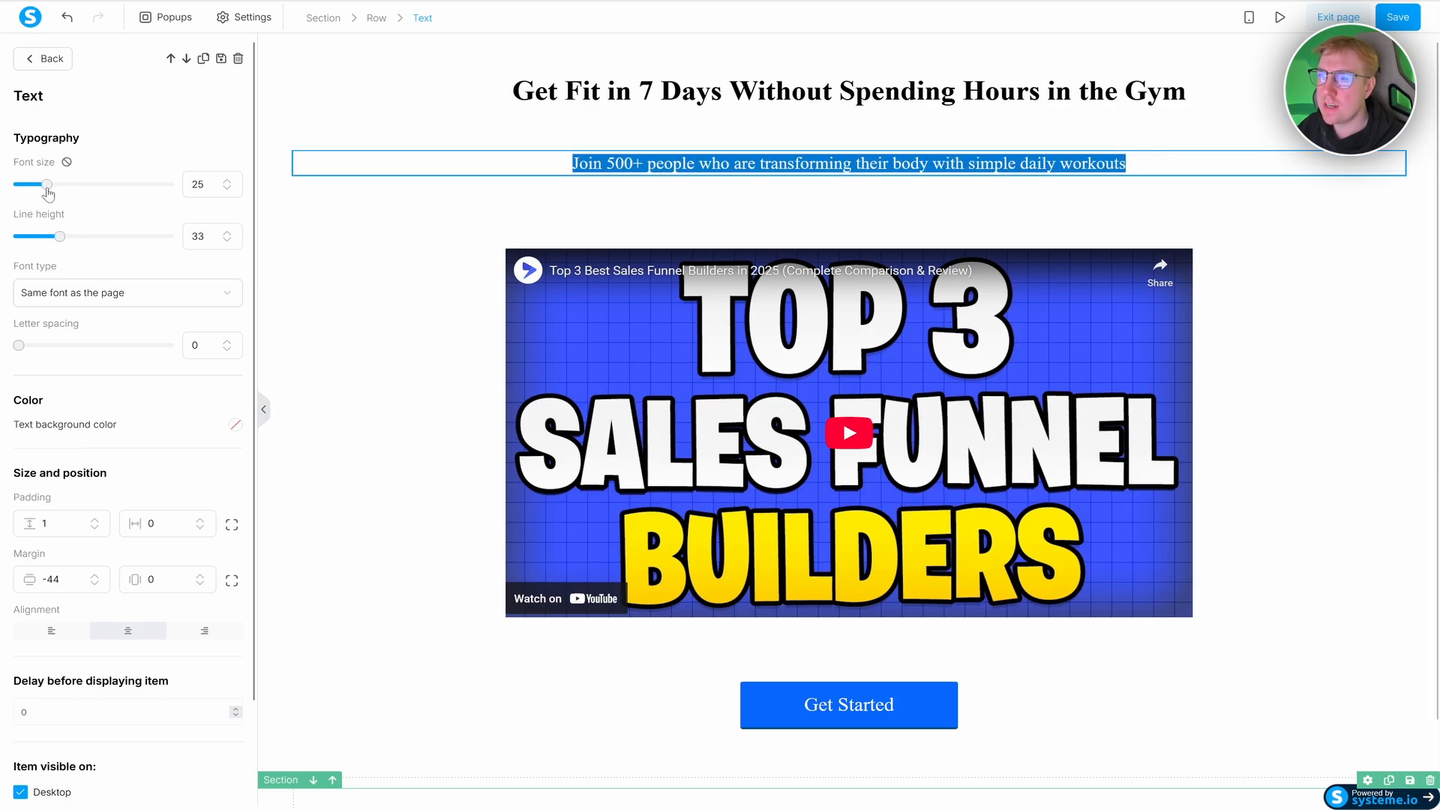
click(410, 218)
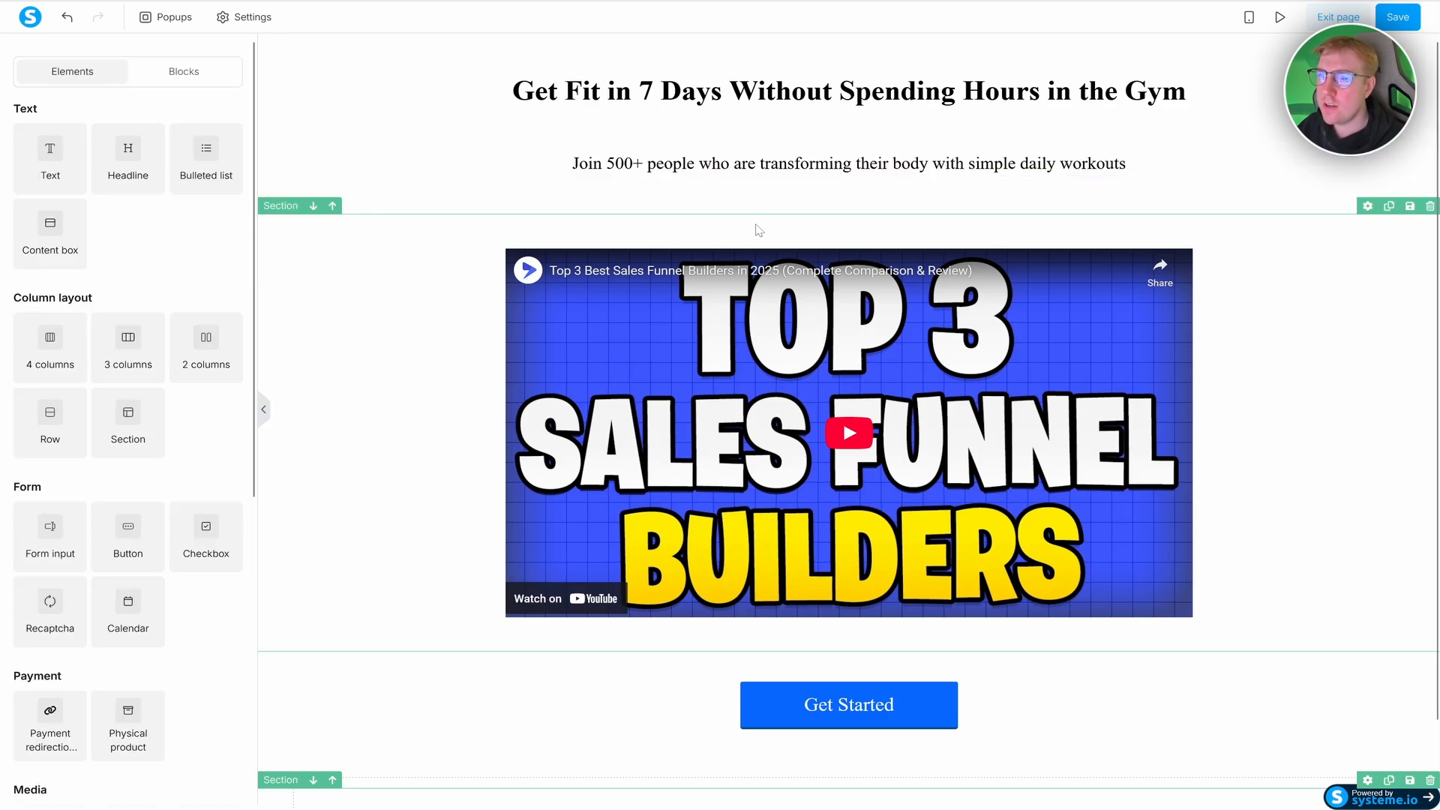
- Set the vertical margin of the section holding the subheadline to -25 to tighten the spacing around it
click(792, 183)
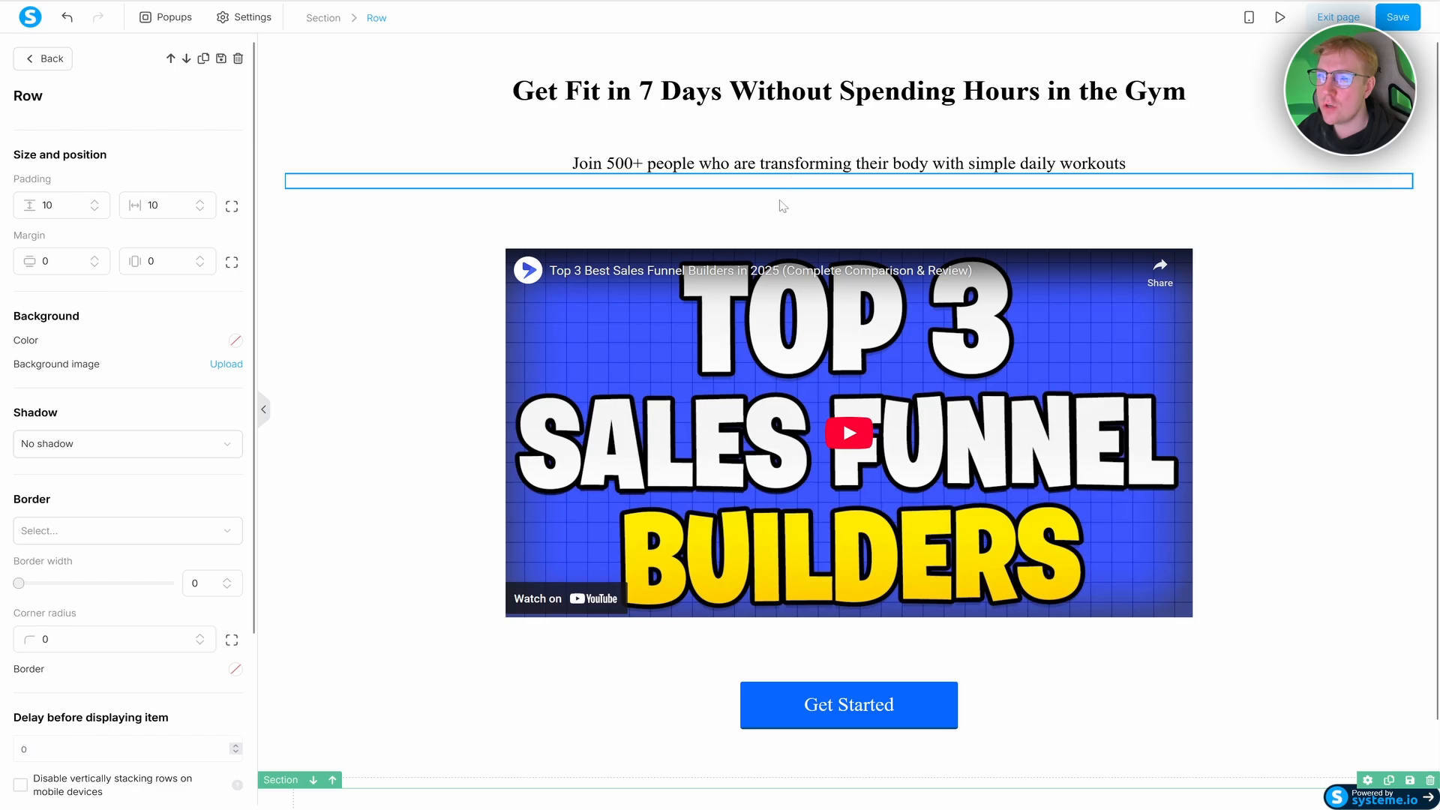
click(778, 199)
click(782, 183)
click(680, 166)
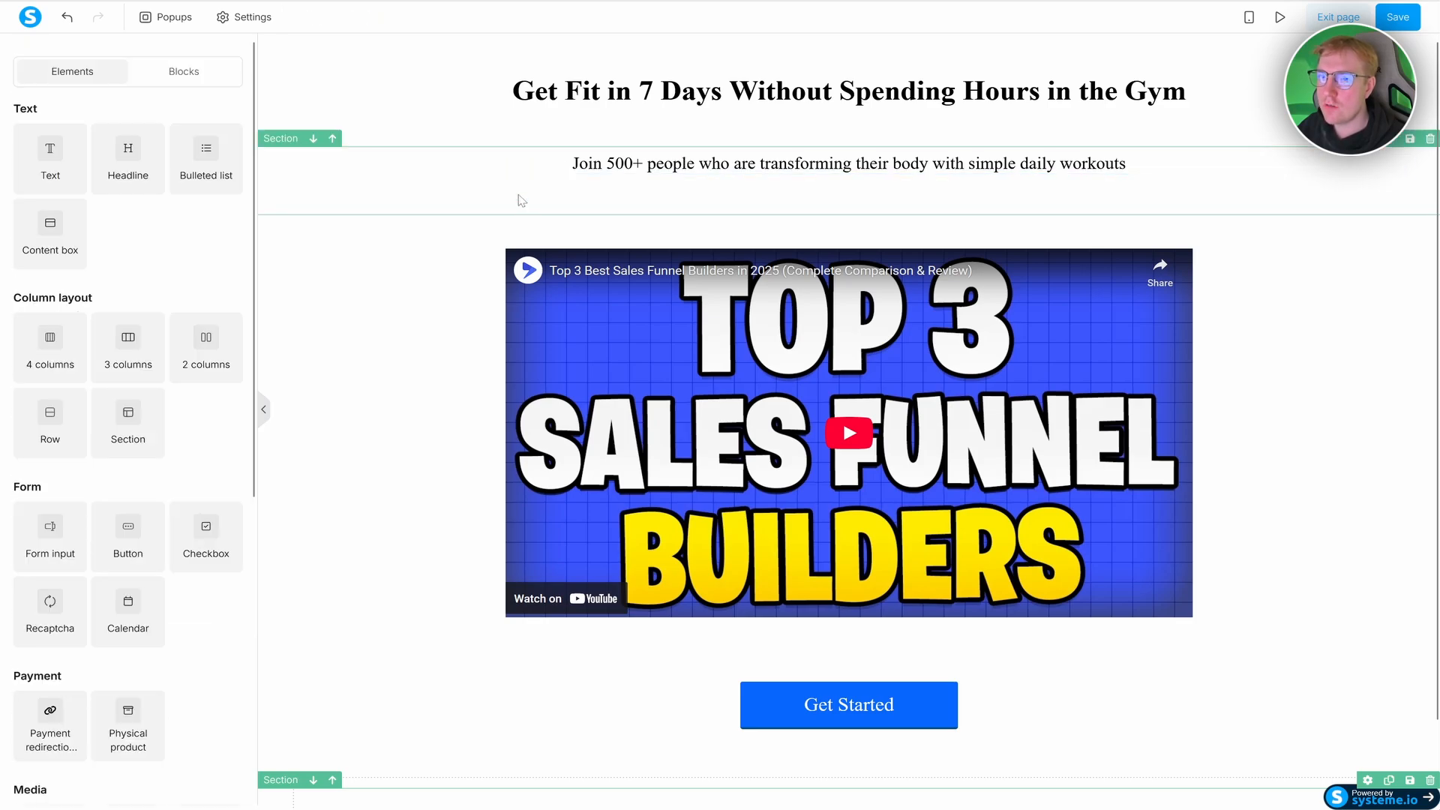
click(522, 200)
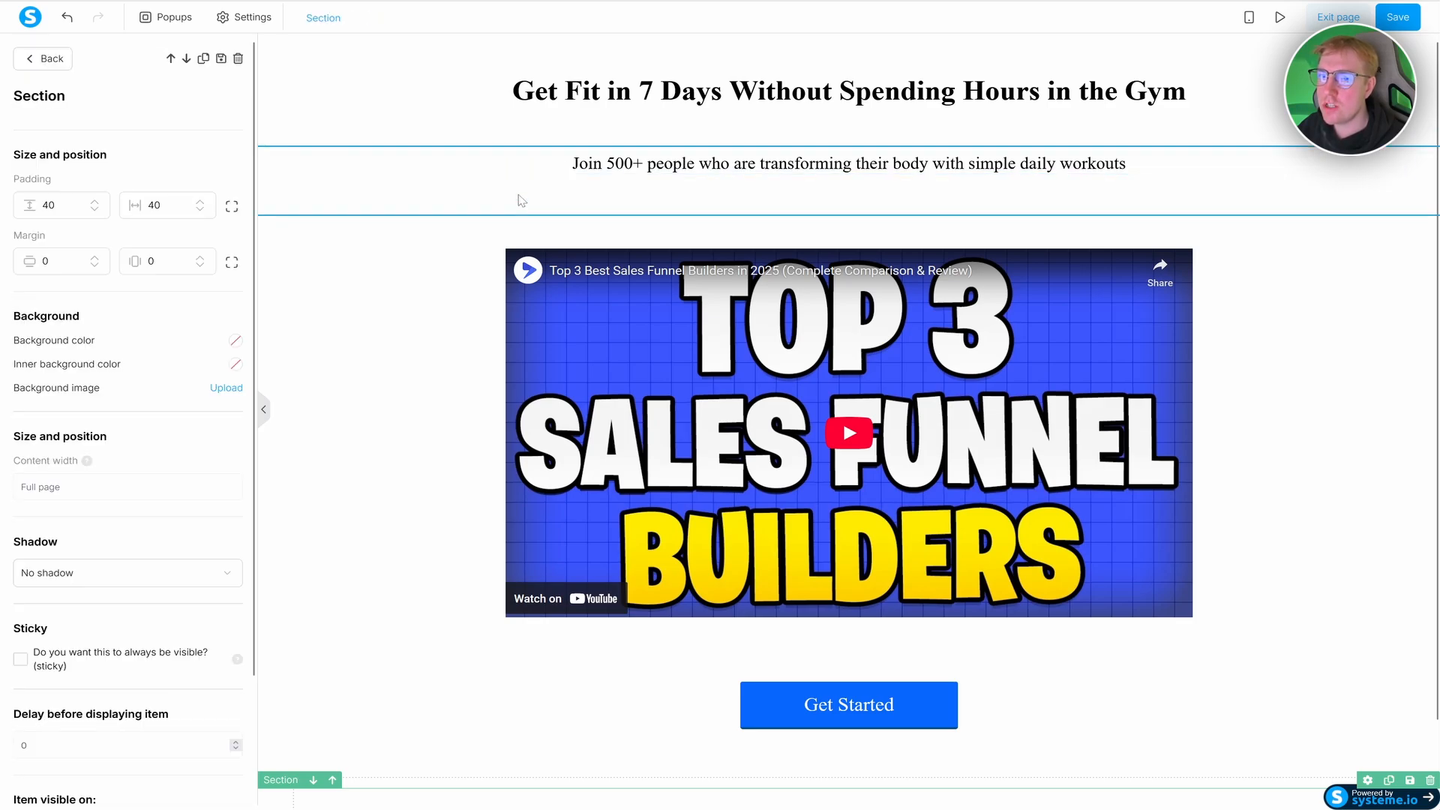
click(97, 265)
click(95, 265)
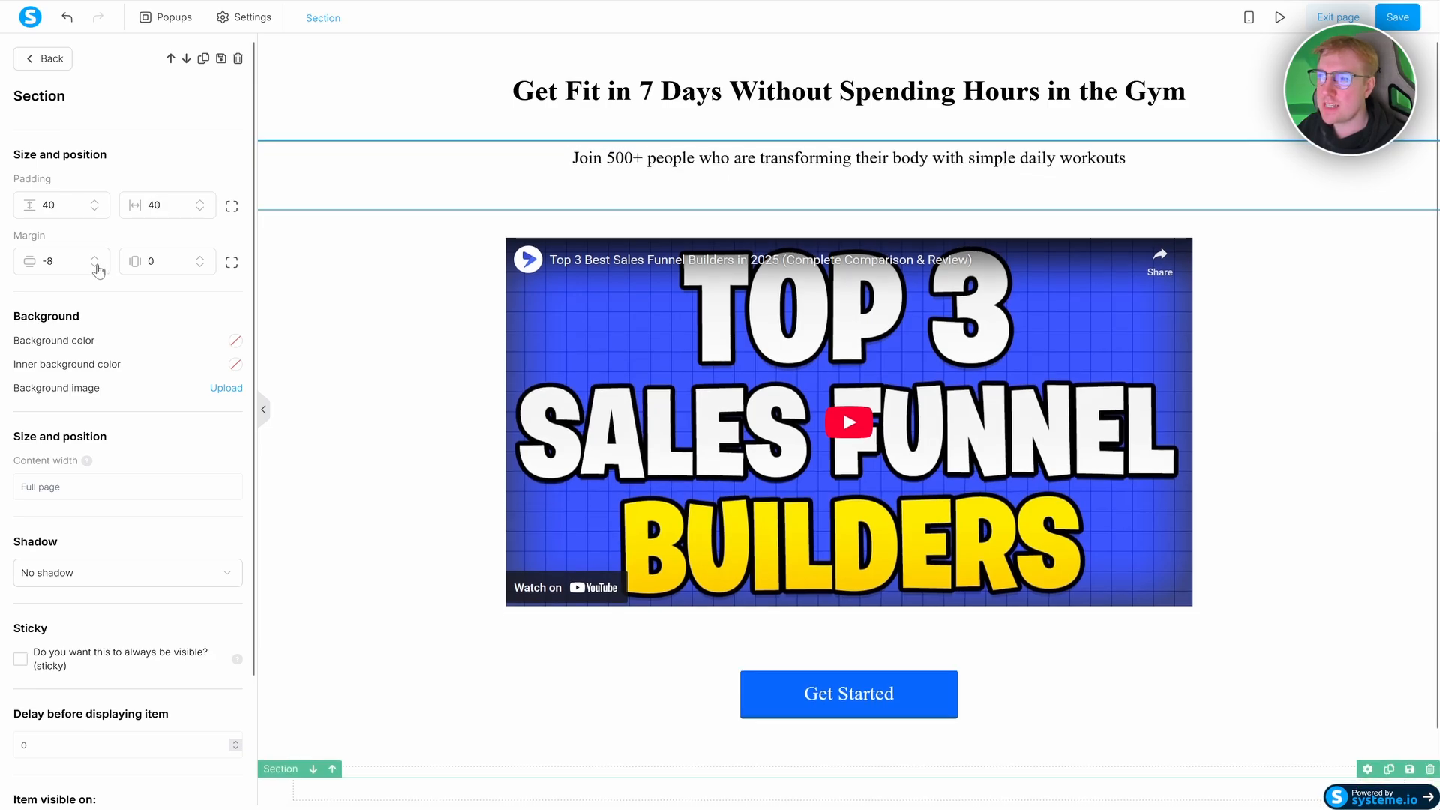
click(96, 265)
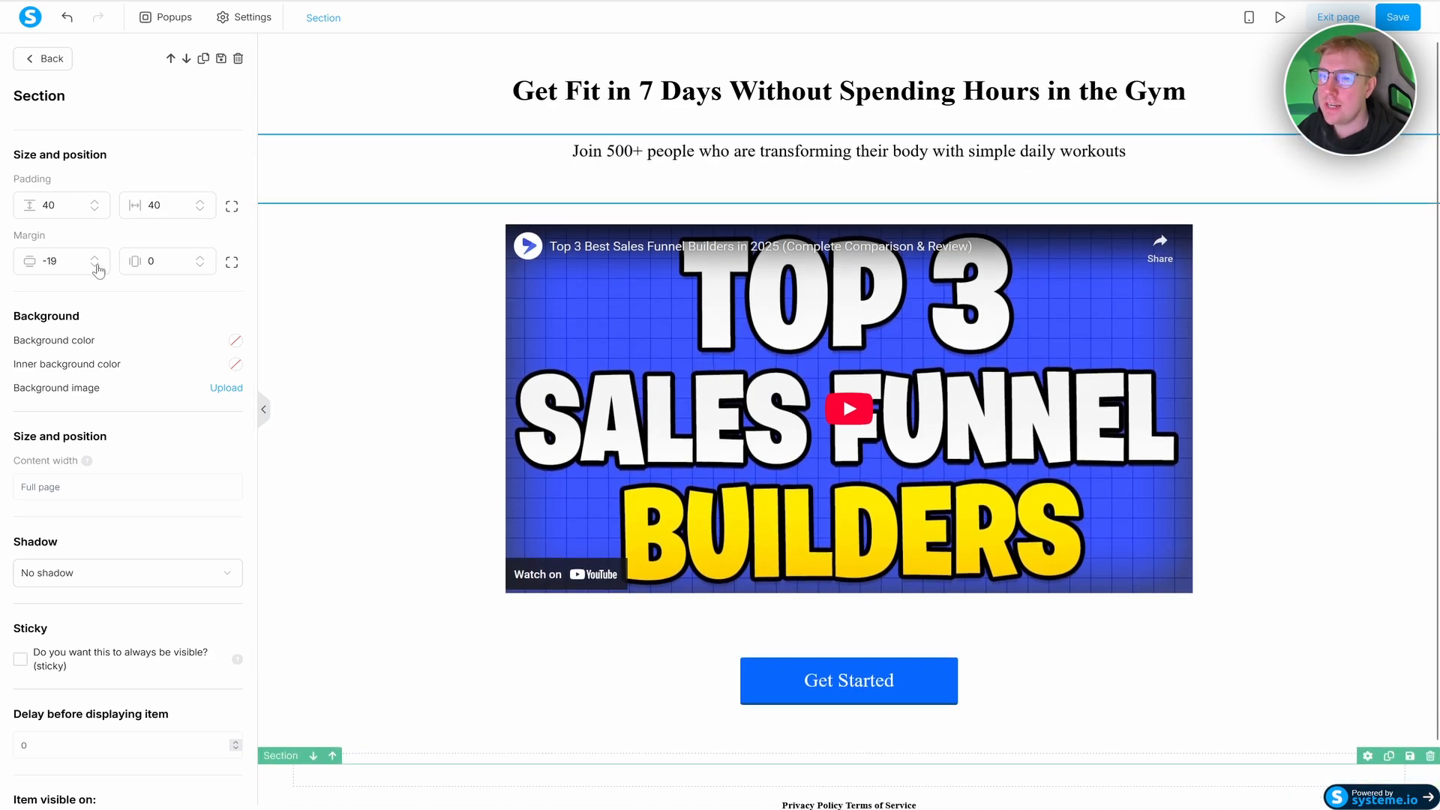
click(95, 265)
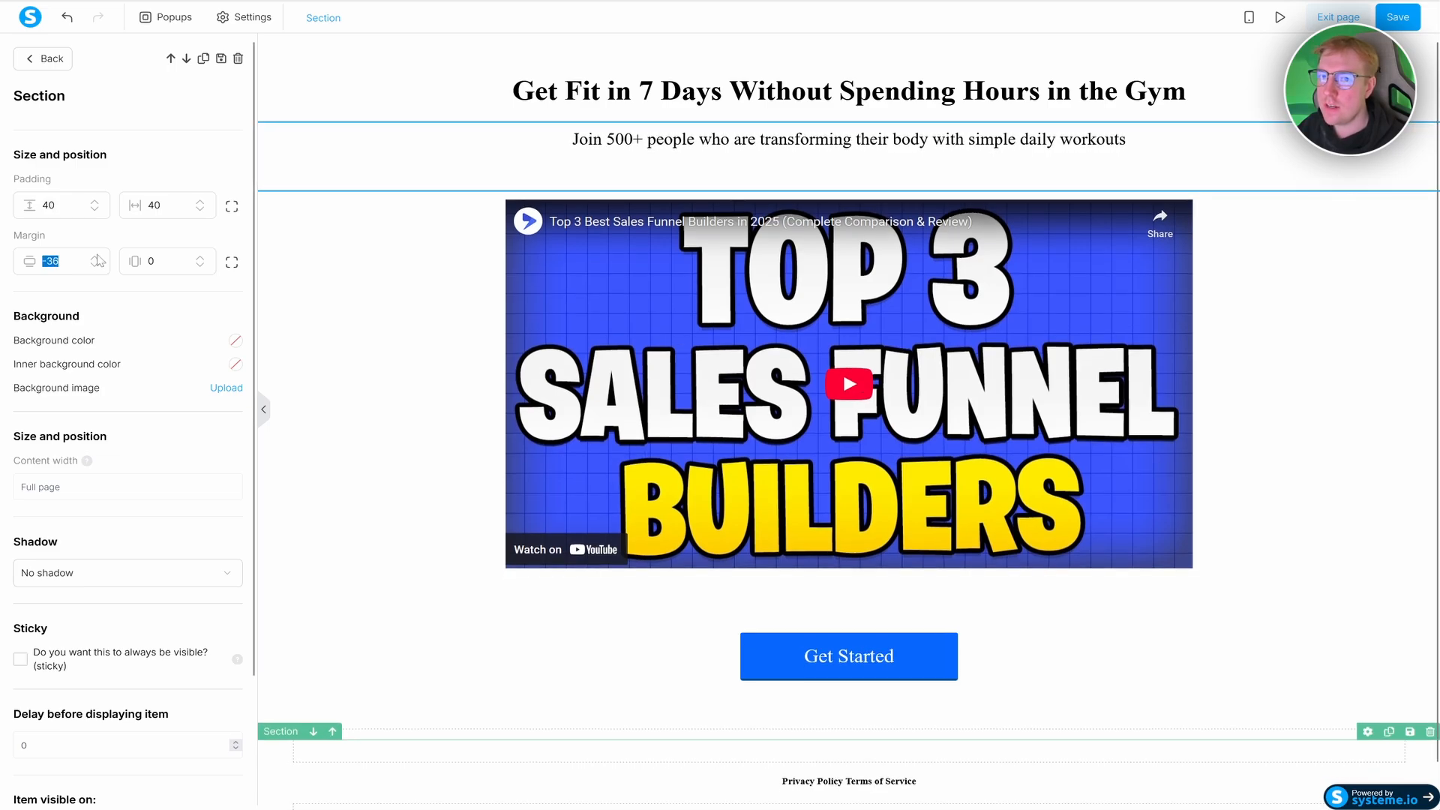
click(96, 258)
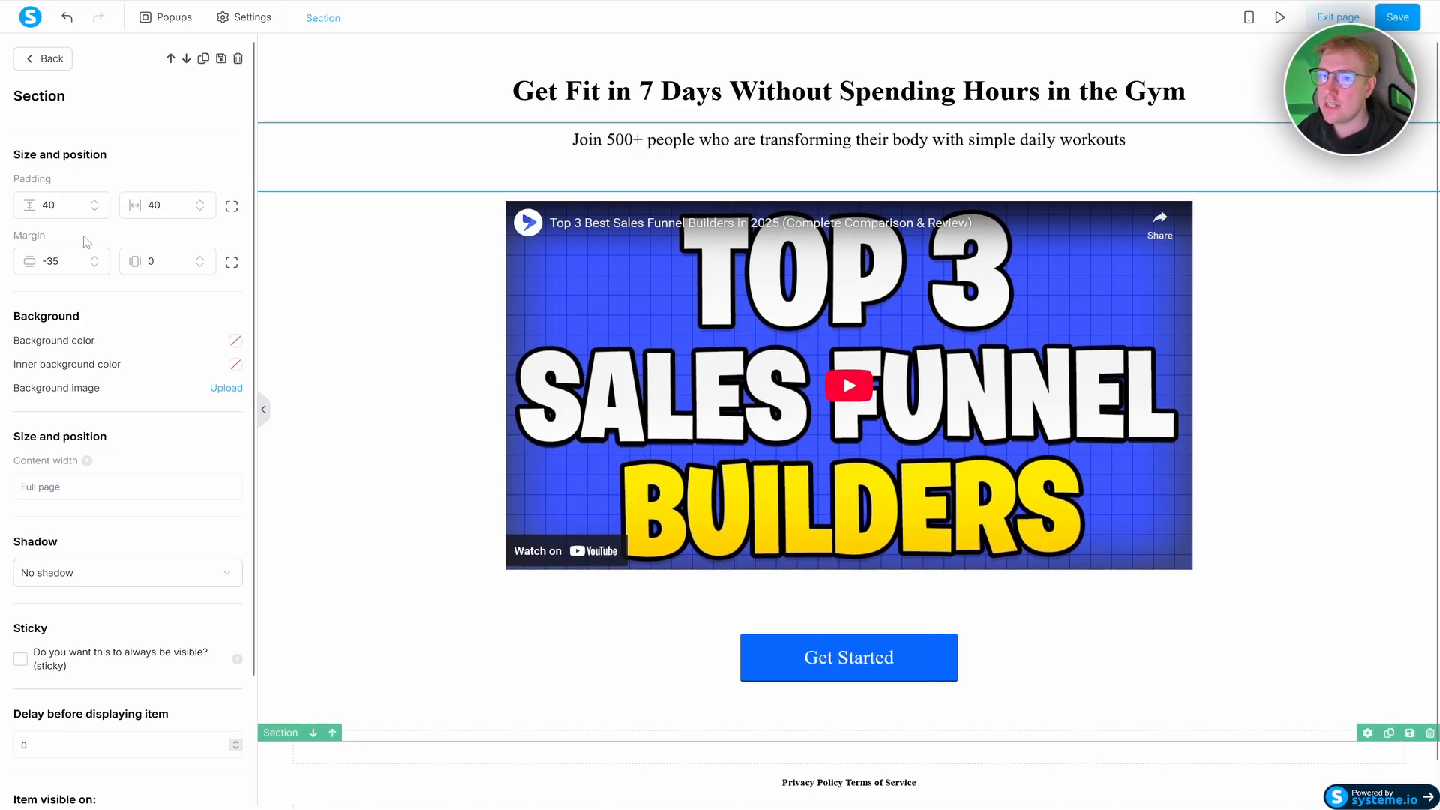
click(95, 257)
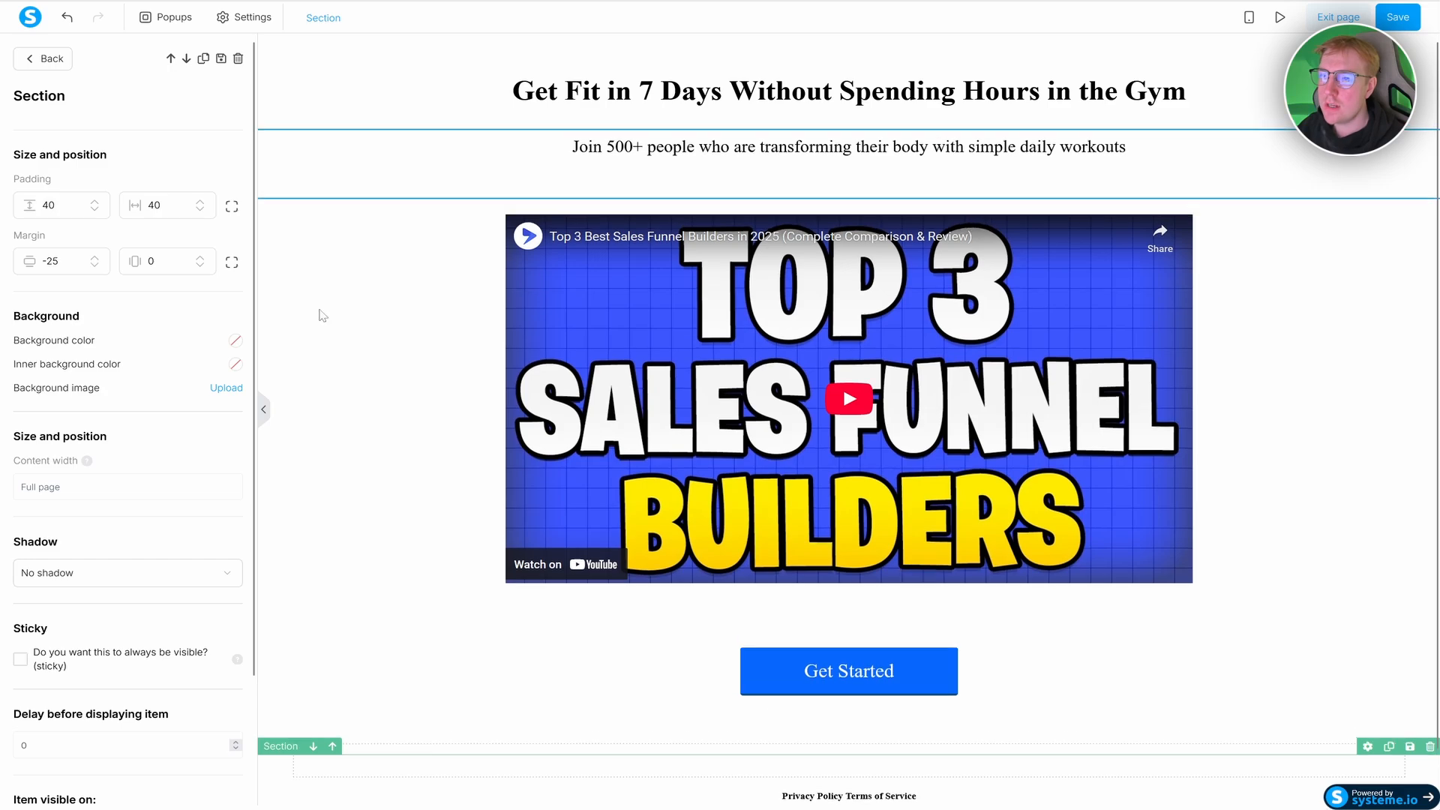
click(1270, 225)
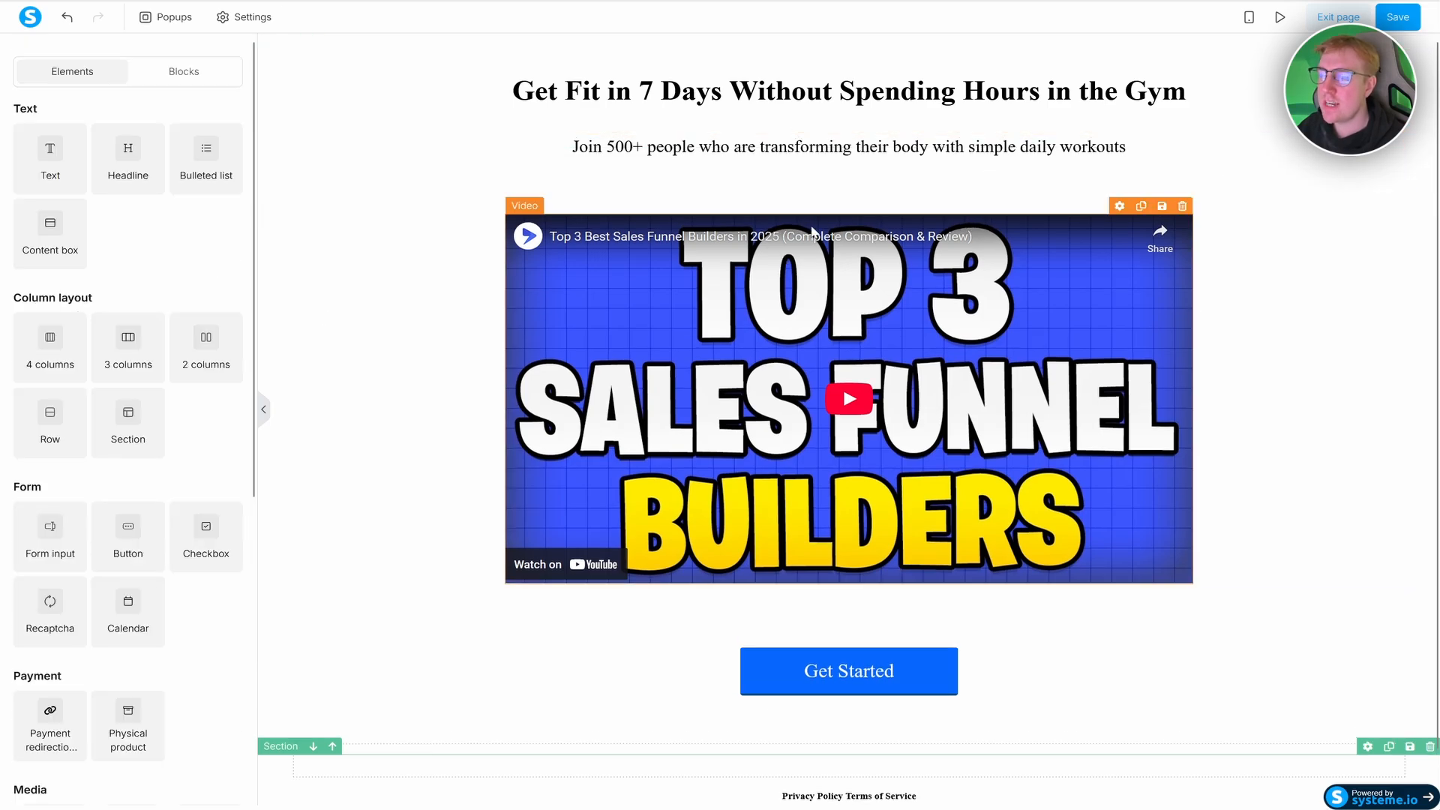
scroll(821, 217, down, 1)
scroll(444, 260, up, 1)
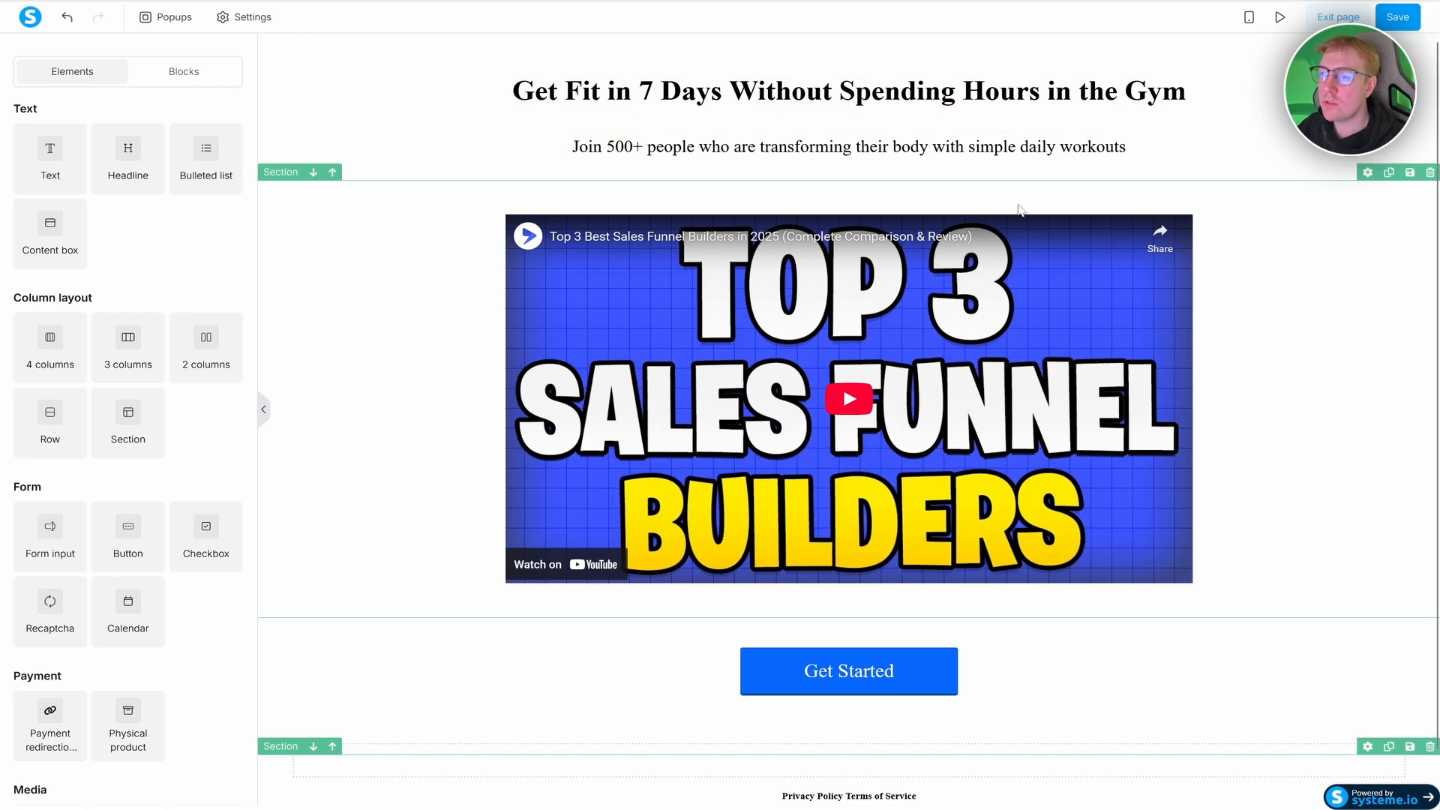
scroll(515, 315, down, 1)
scroll(497, 379, up, 1)
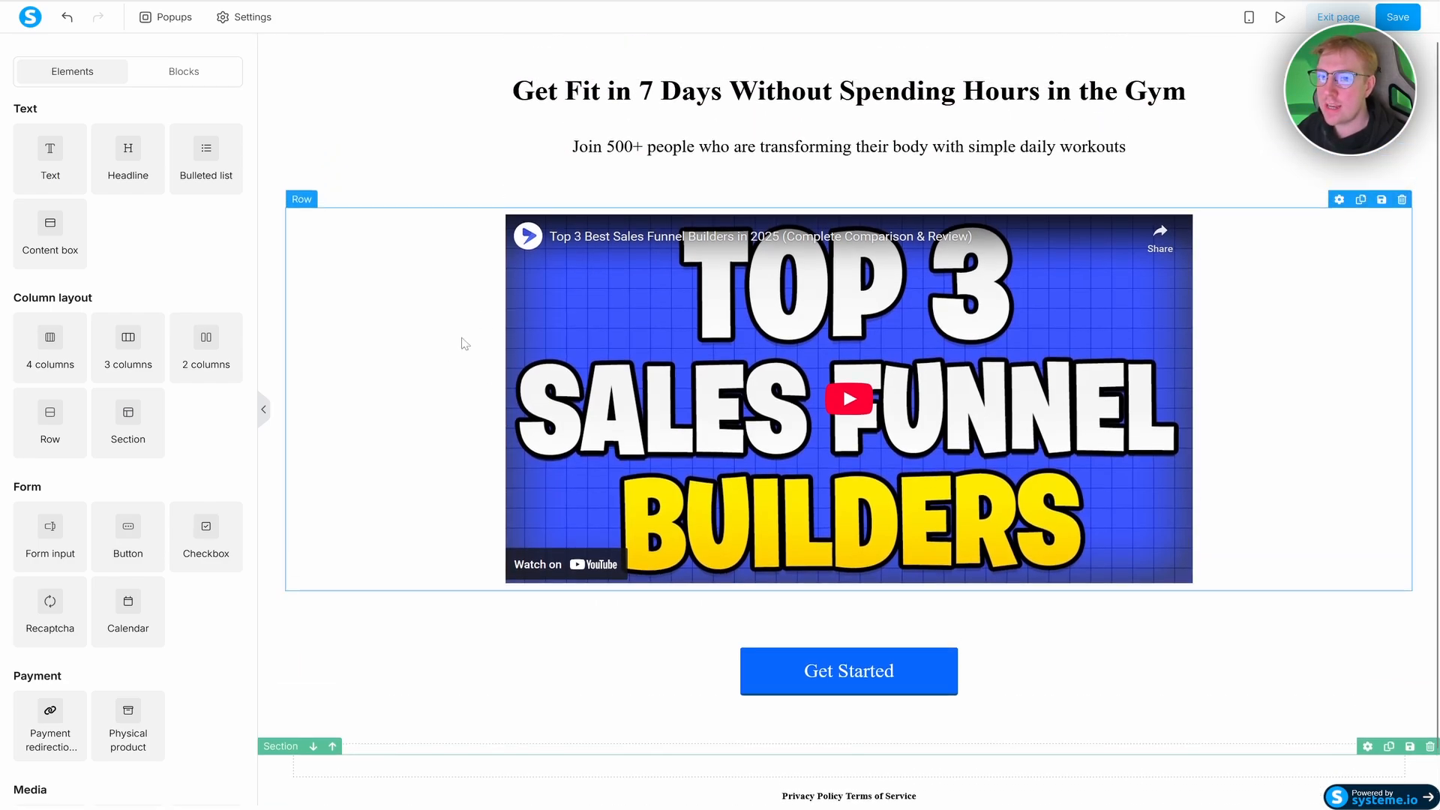
- Add an image element in the empty row between the Get Started button and the footer text
click(649, 604)
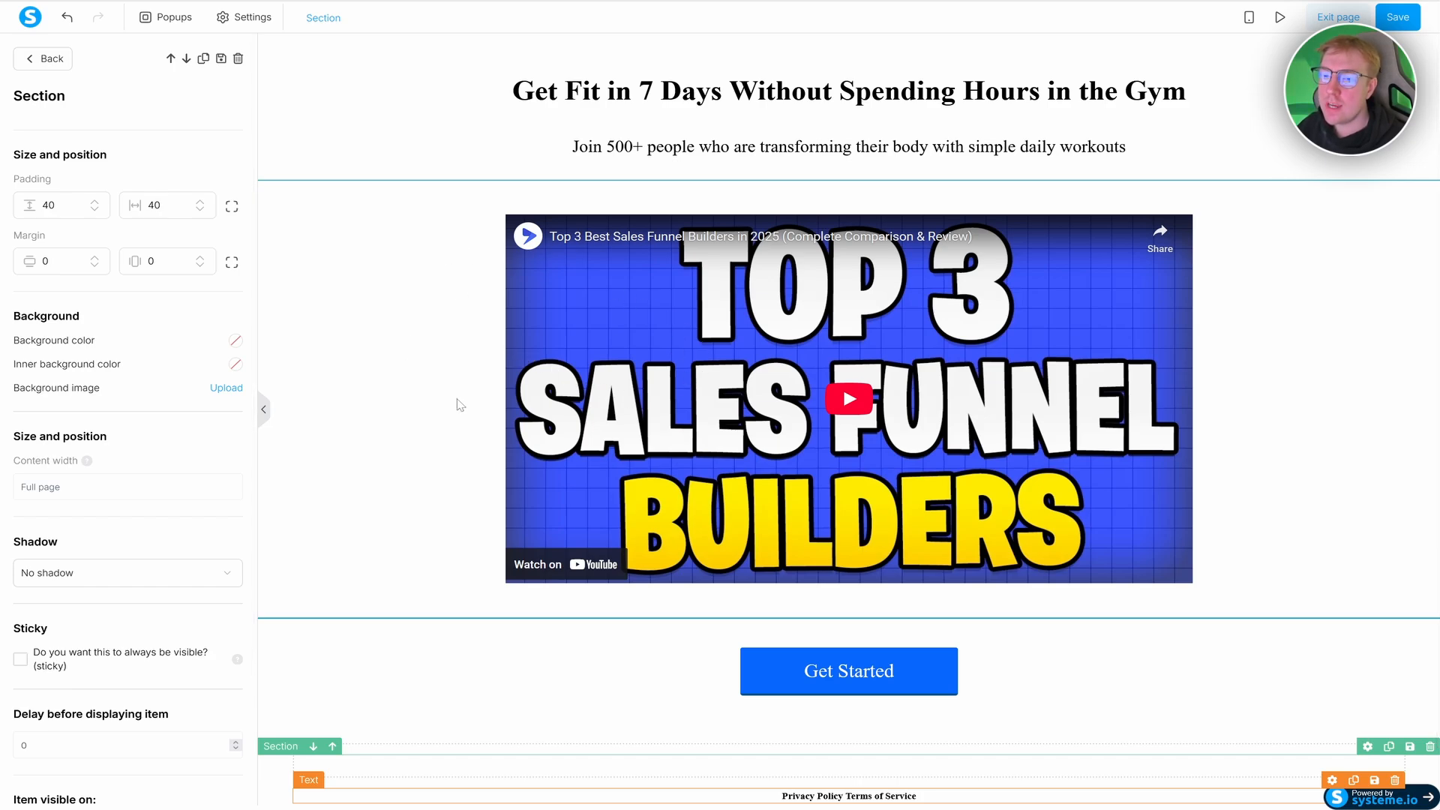
click(385, 373)
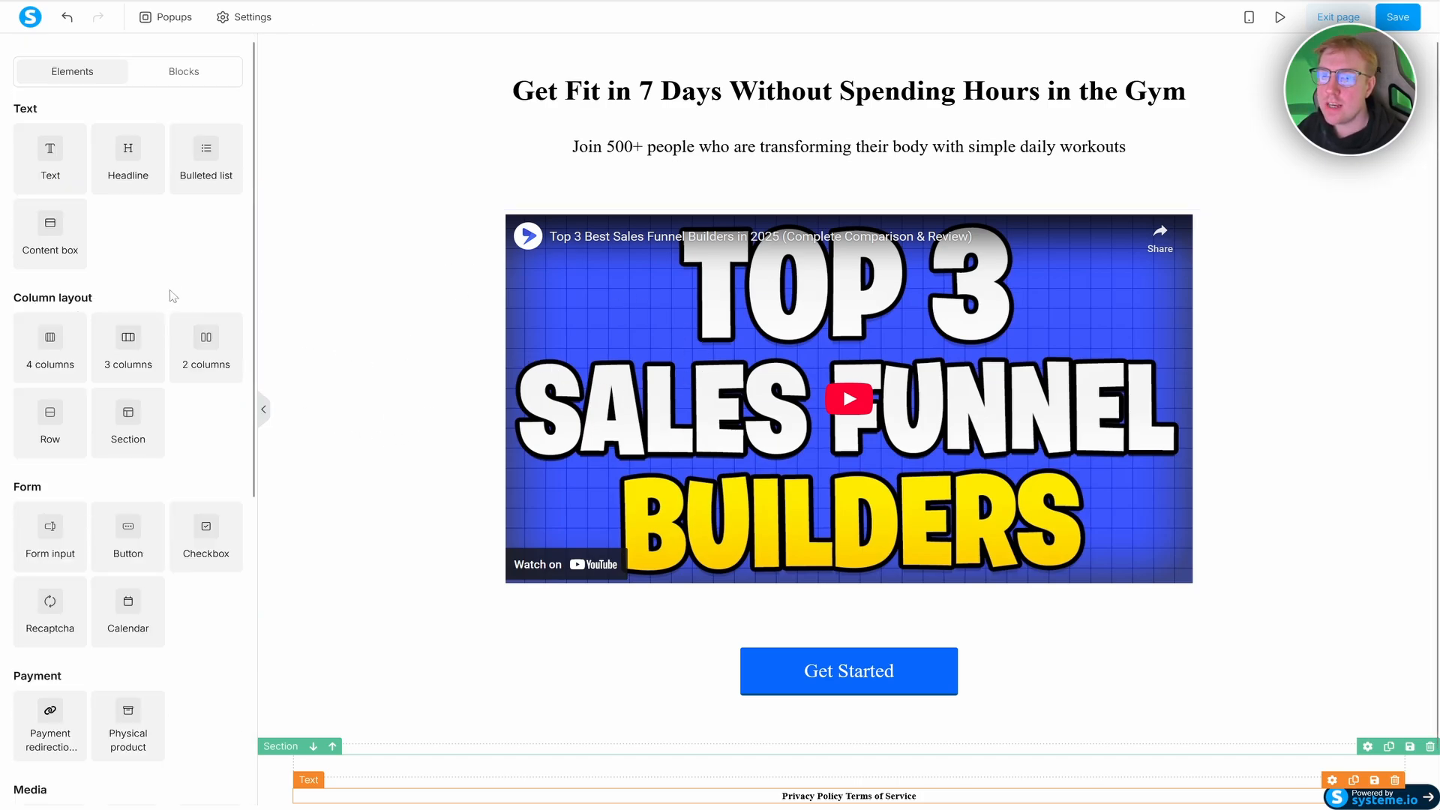
scroll(184, 464, down, 6)
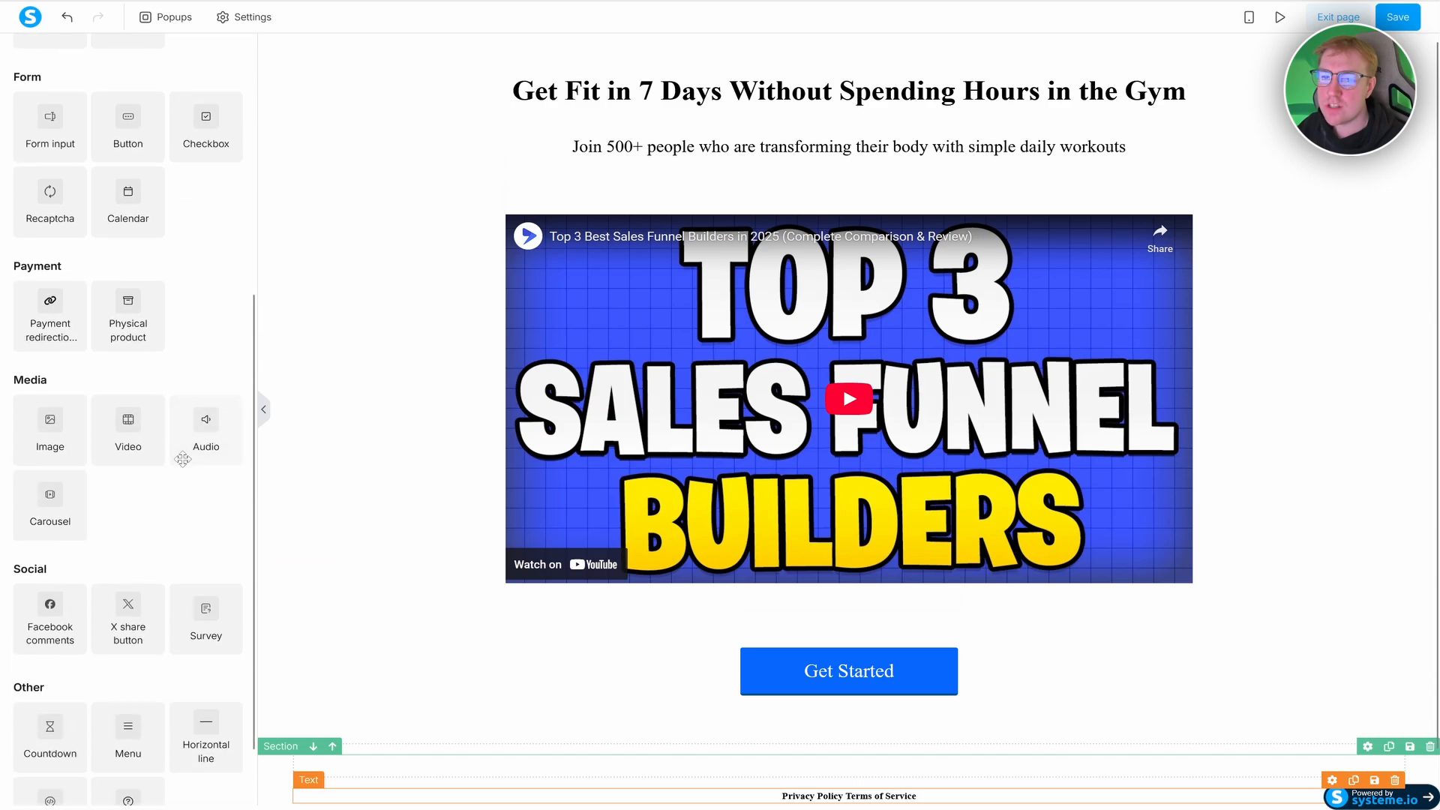
drag(58, 355, 518, 716)
scroll(563, 713, down, 3)
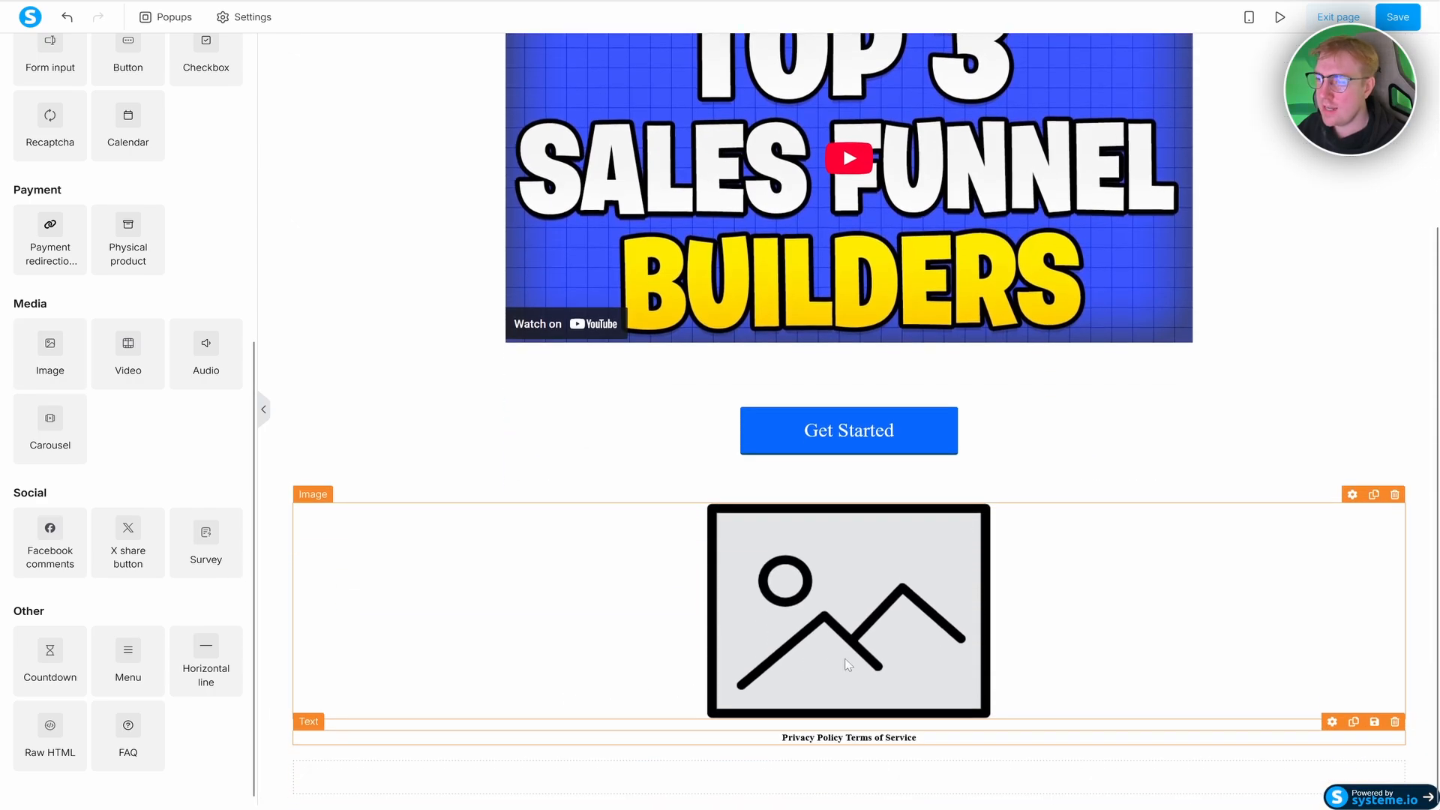
- Fill the new image element with the yellow car photo from the previously uploaded images, keeping Open URL as its click action
click(766, 592)
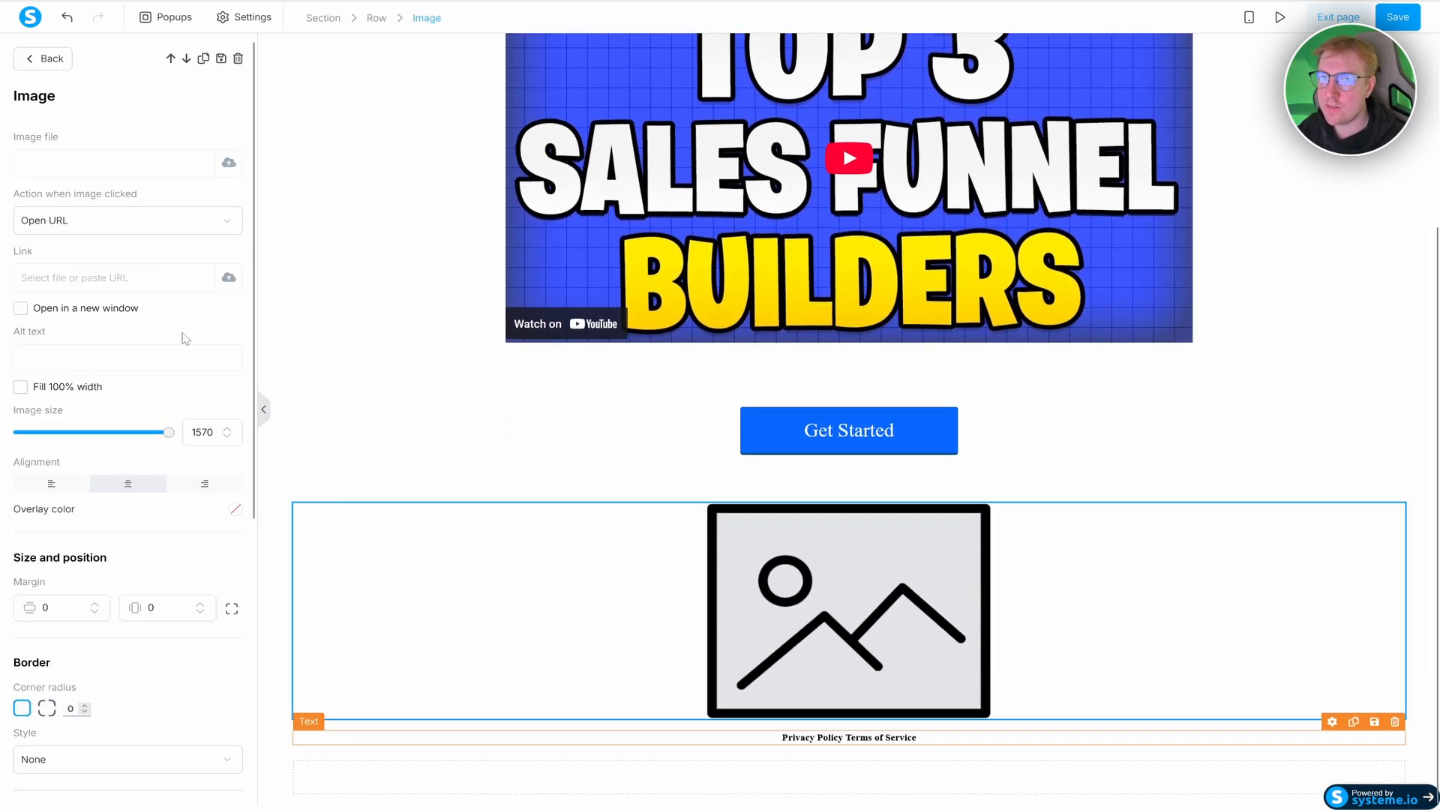
click(97, 224)
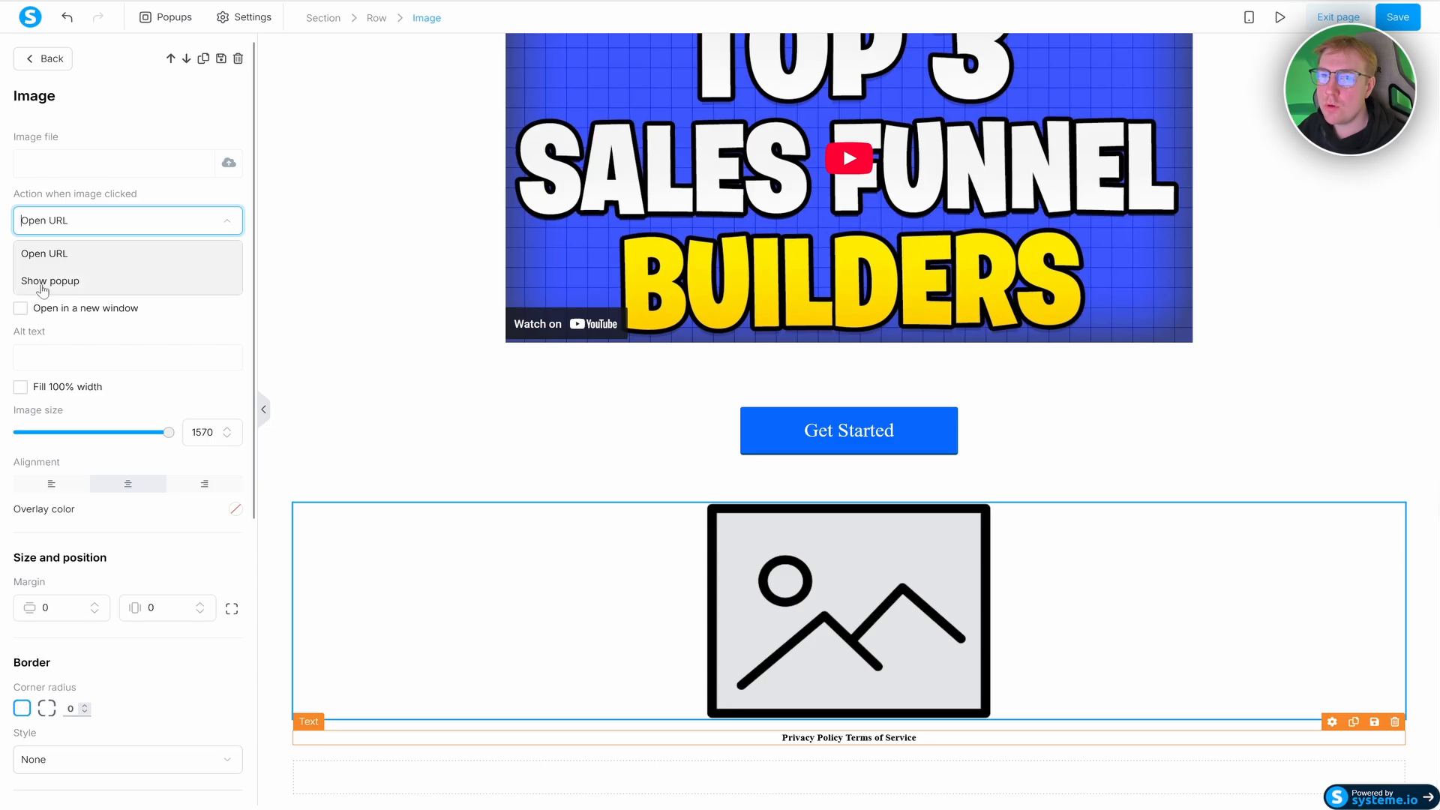
click(80, 223)
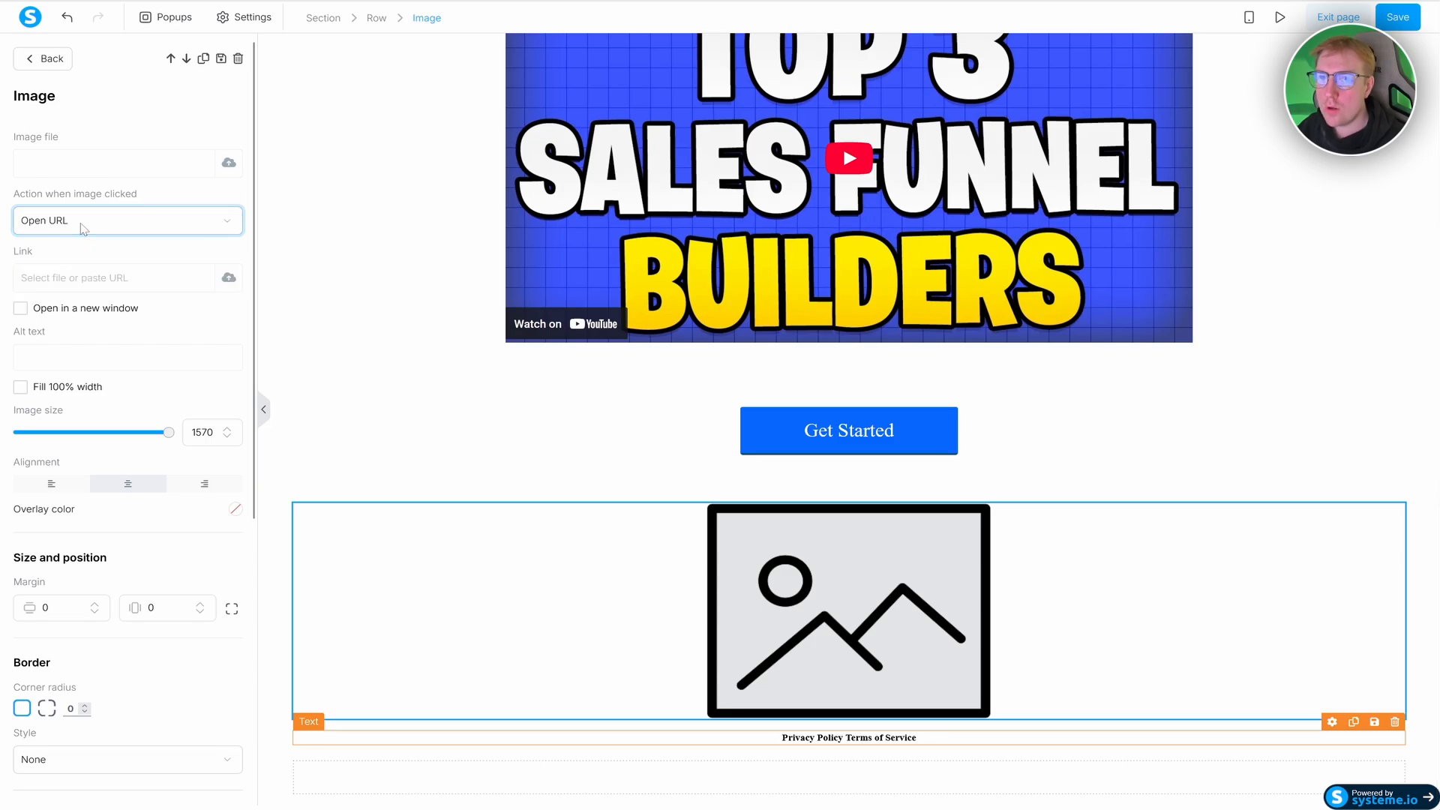
click(229, 166)
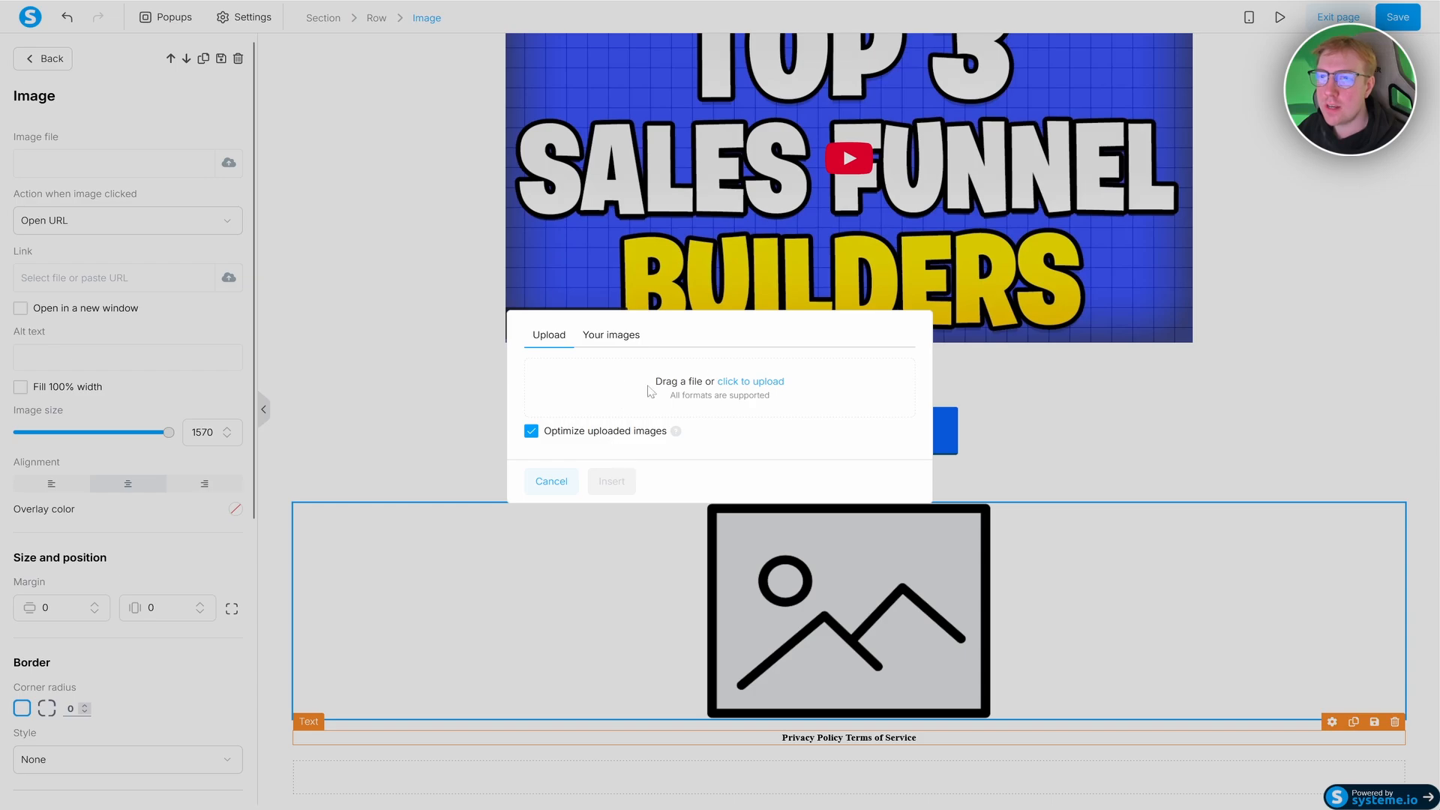
click(611, 335)
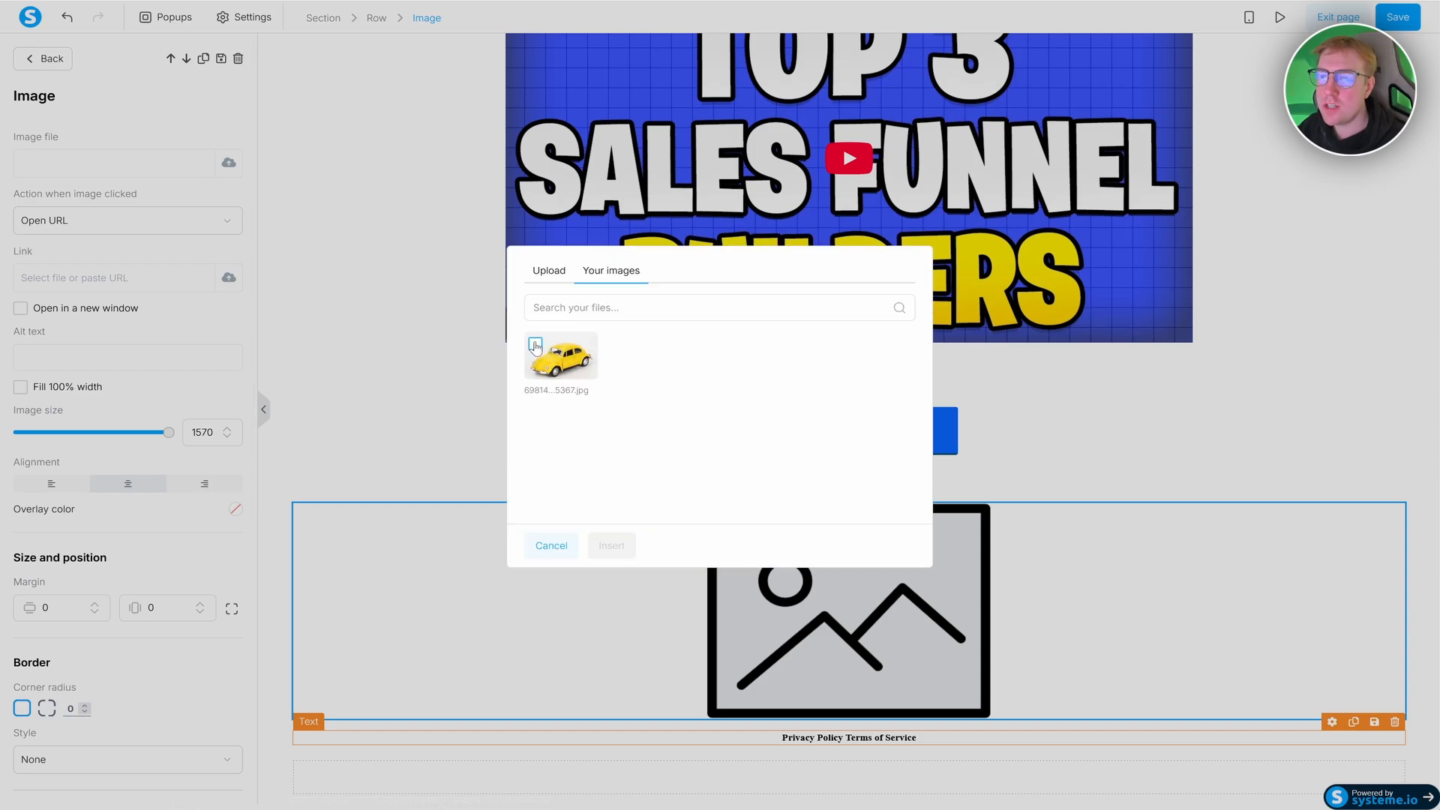
click(534, 345)
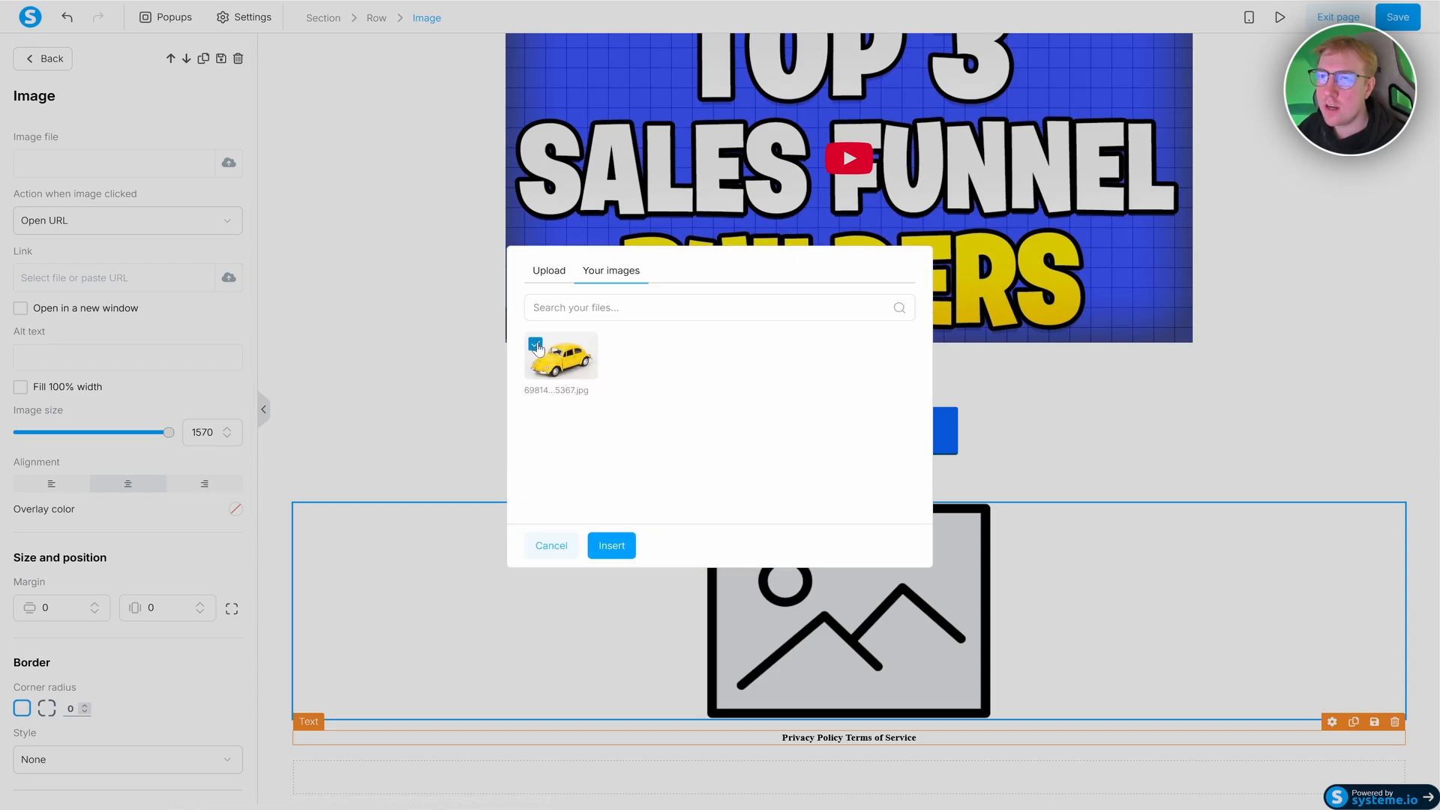
click(612, 546)
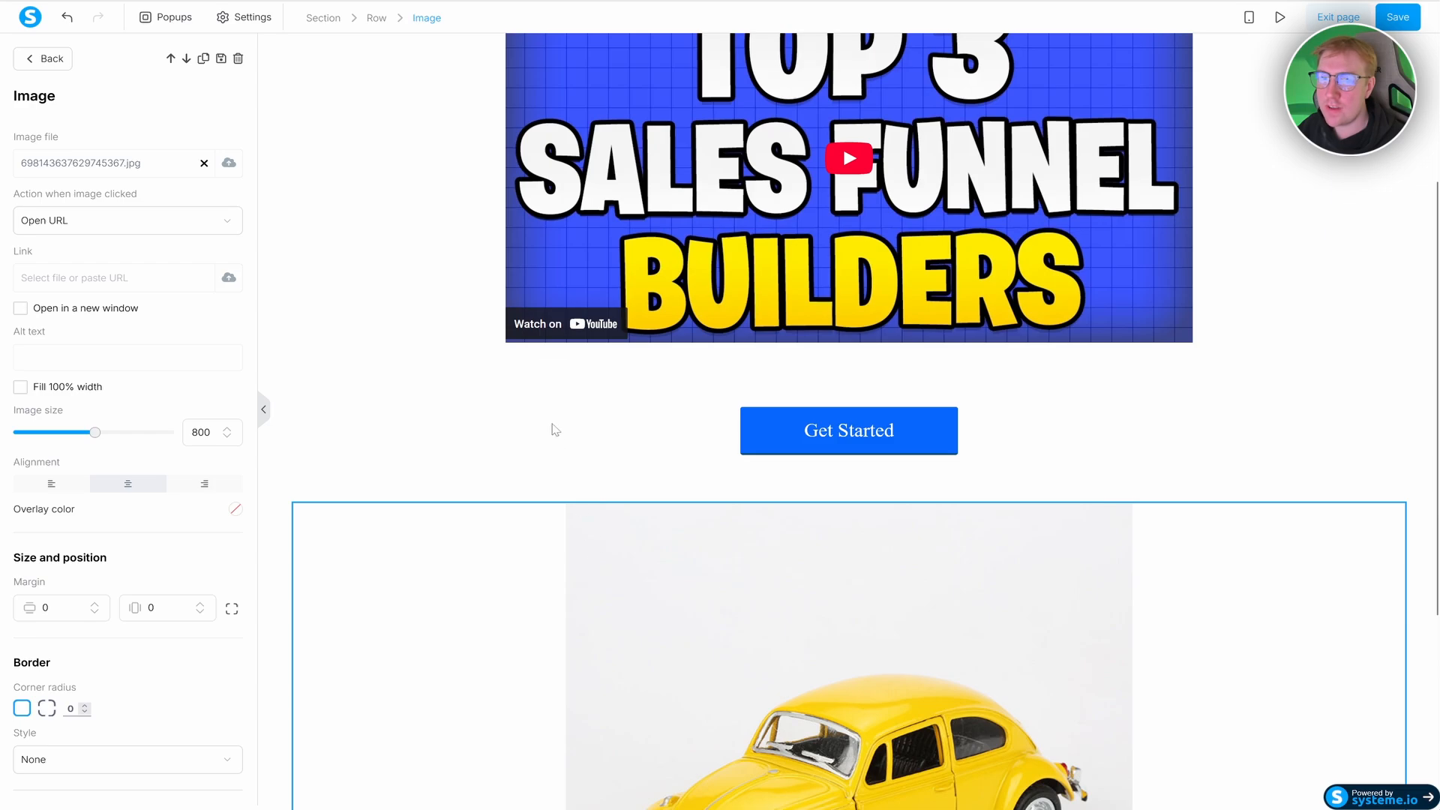
- Shrink the car image to size 94 and try its alignment options, ending with left alignment
drag(93, 434, 28, 446)
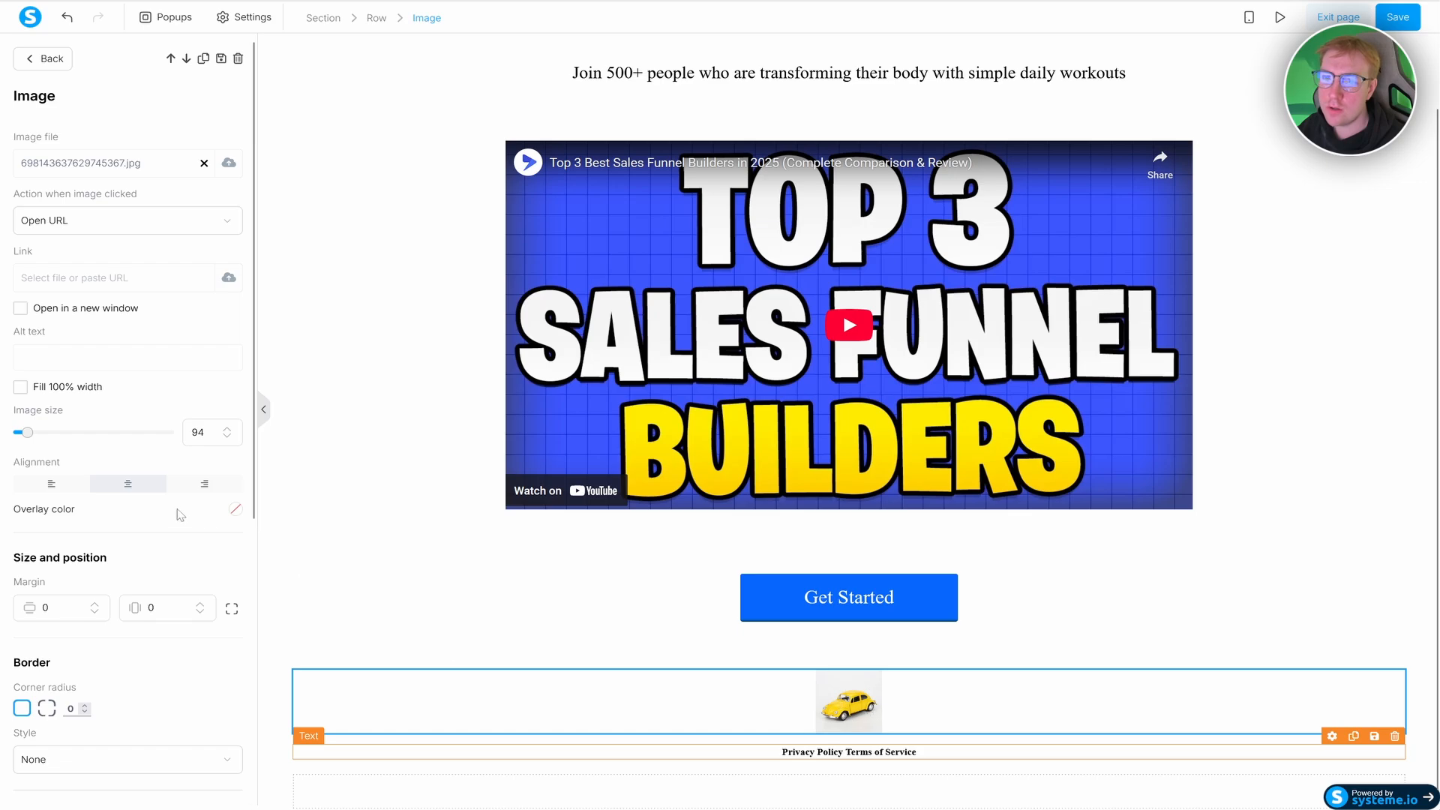
click(75, 486)
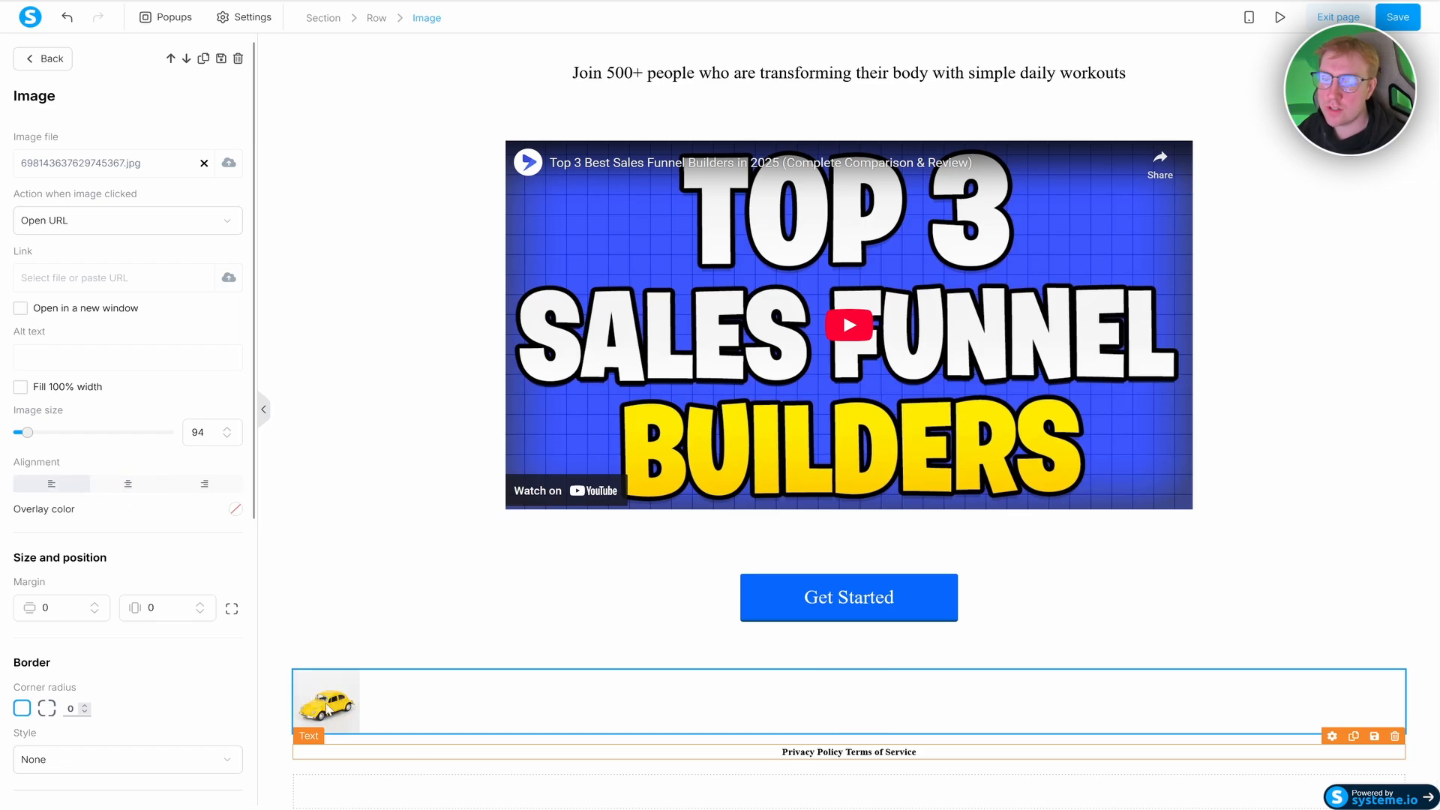
click(171, 488)
click(71, 487)
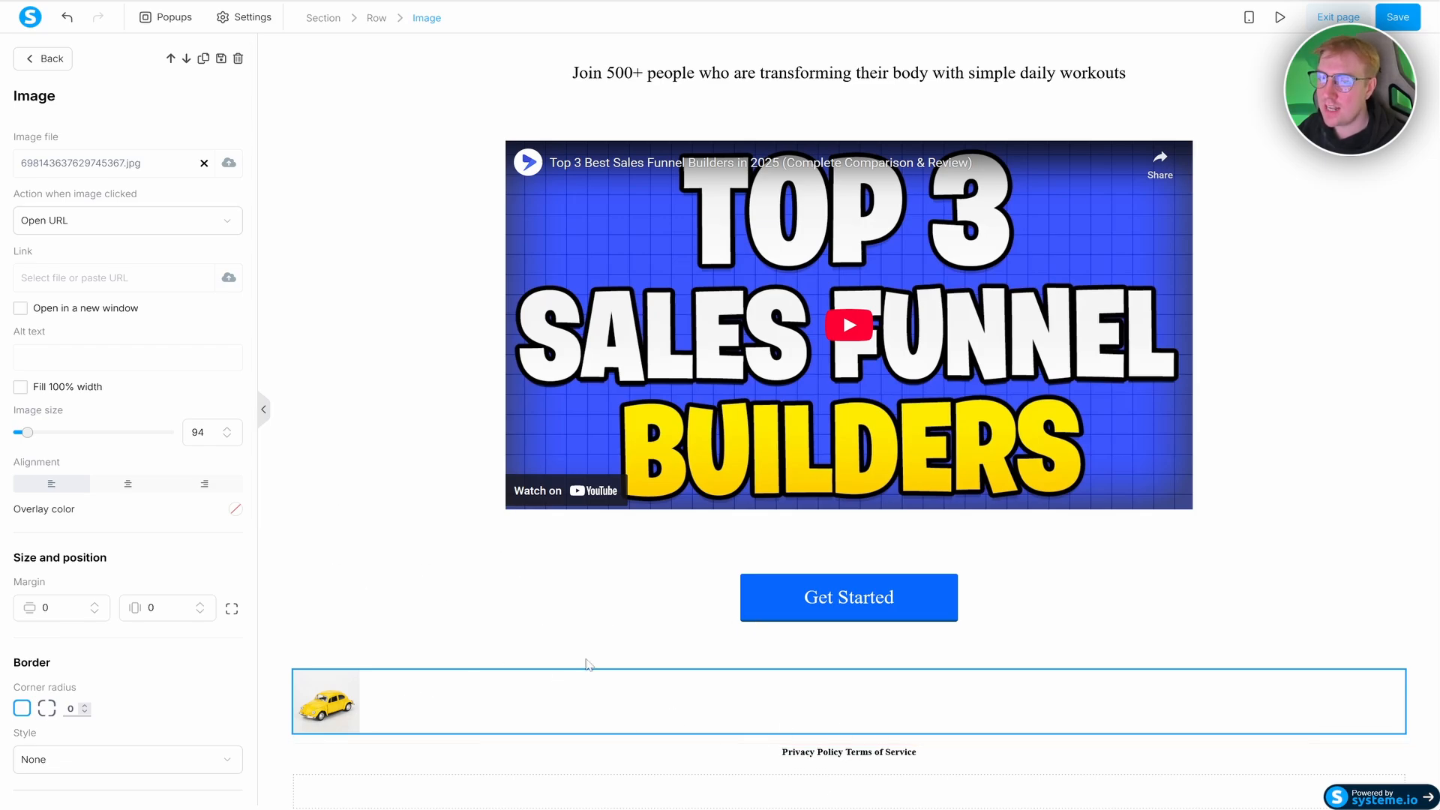
- Delete the car image from above the footer text
click(1305, 646)
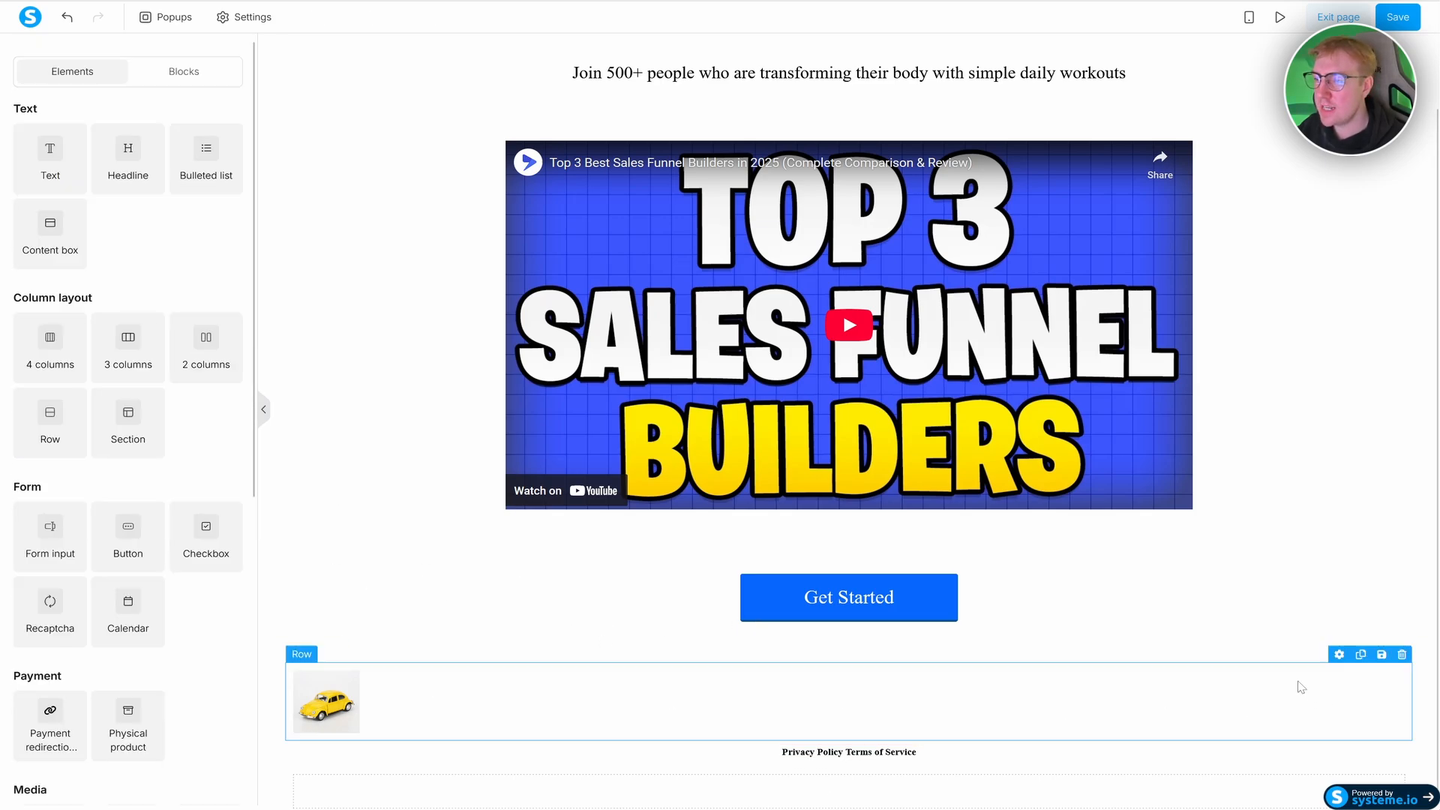
click(1395, 661)
click(772, 431)
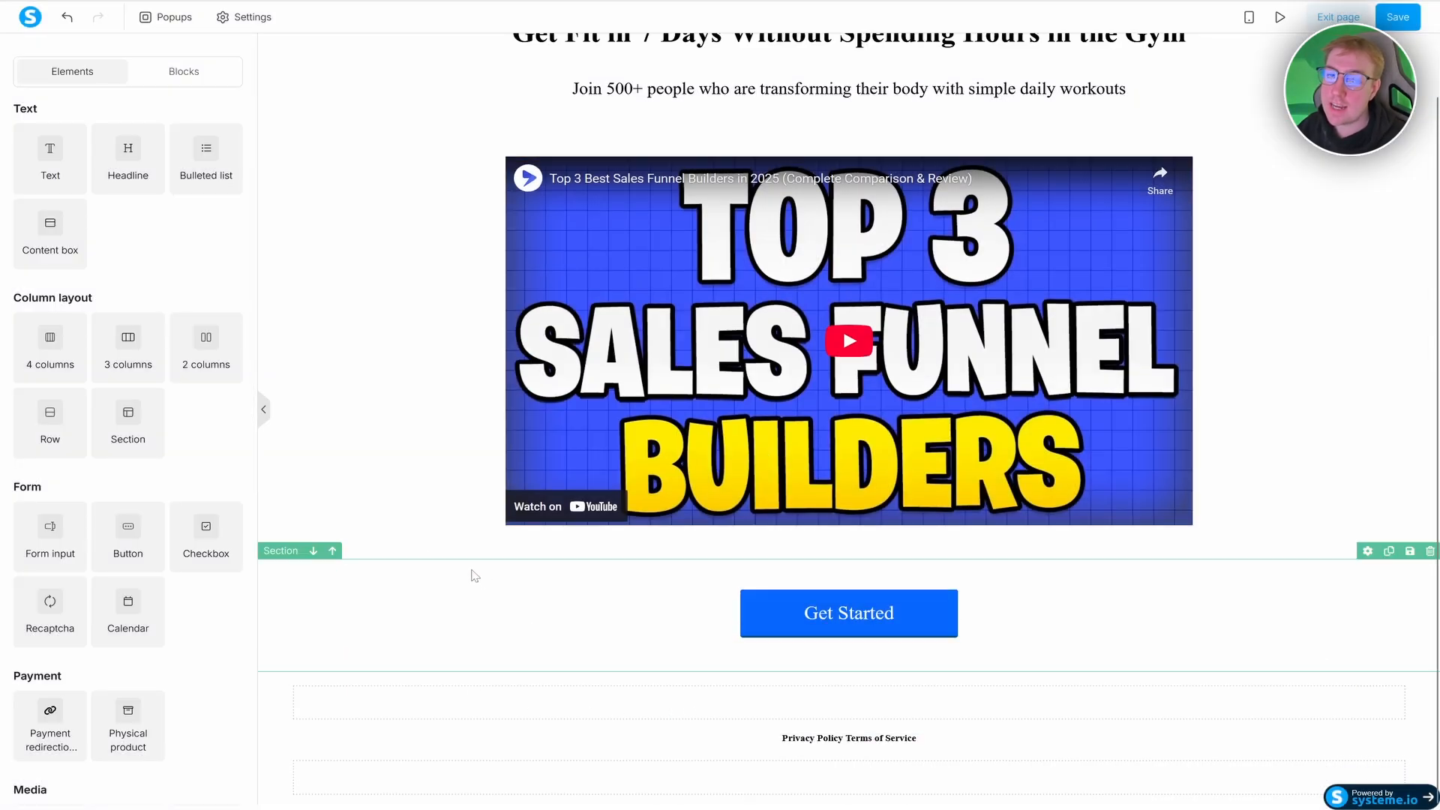
- Review the page from headline to footer, including the Get Started button's settings and link
scroll(568, 630, up, 1)
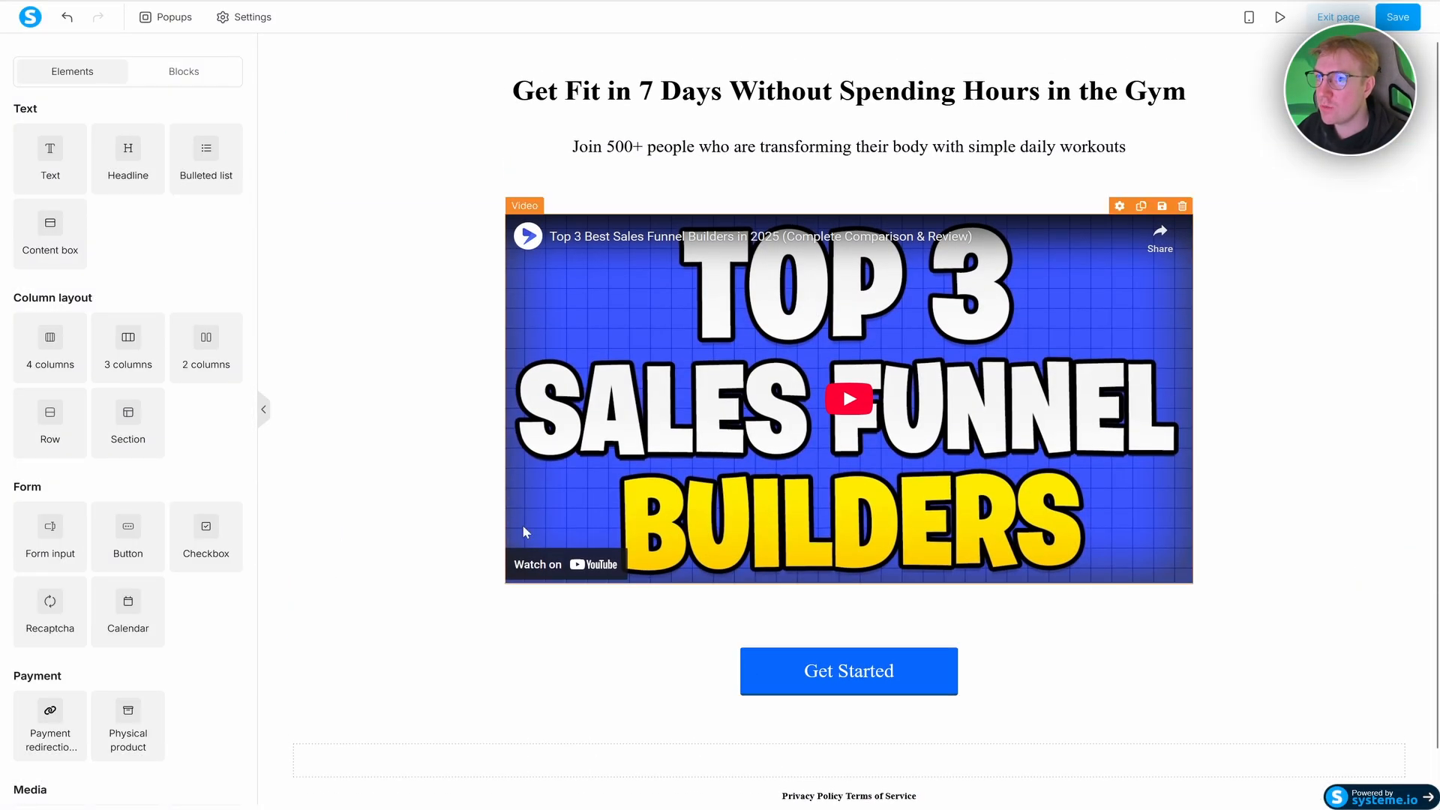
scroll(881, 390, down, 1)
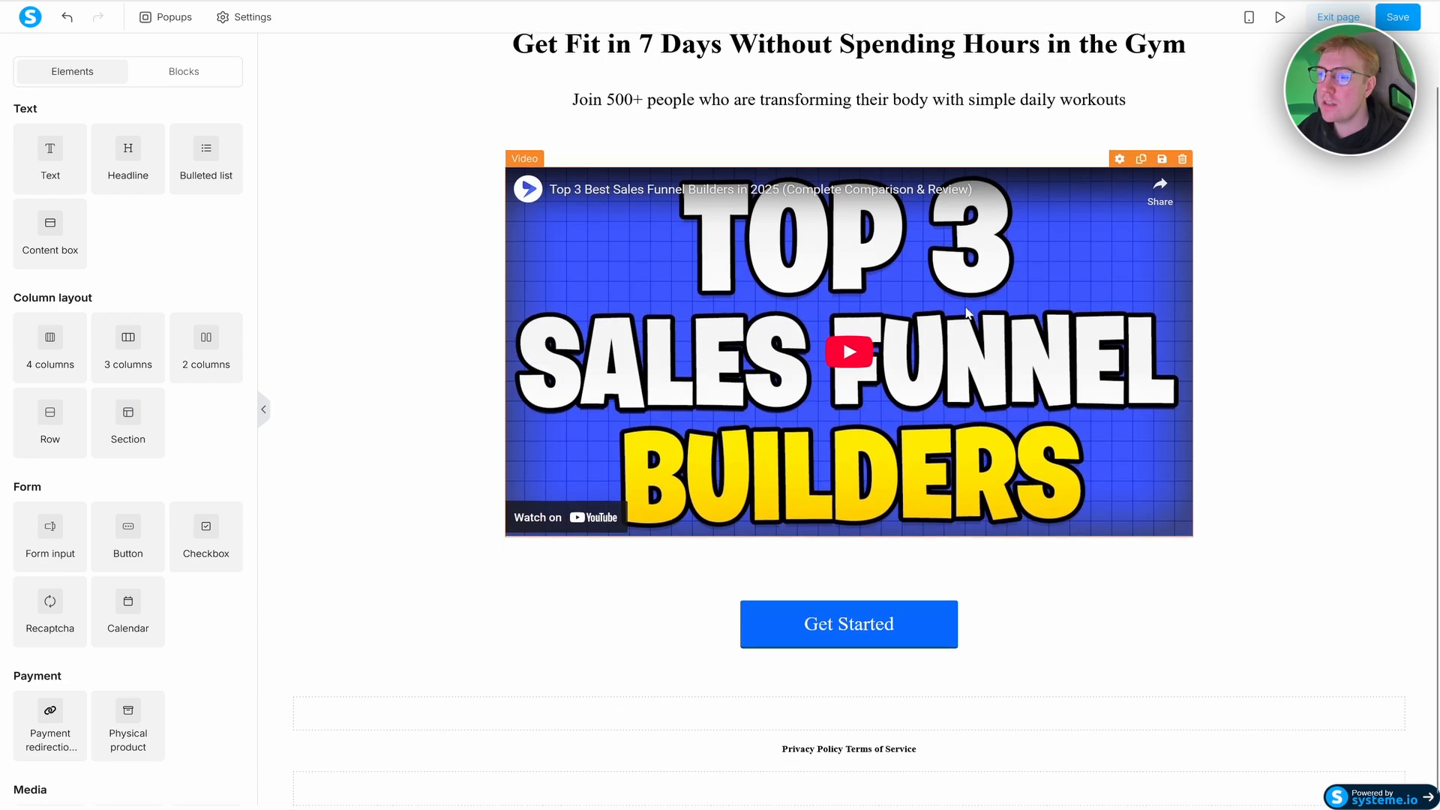
scroll(675, 225, up, 1)
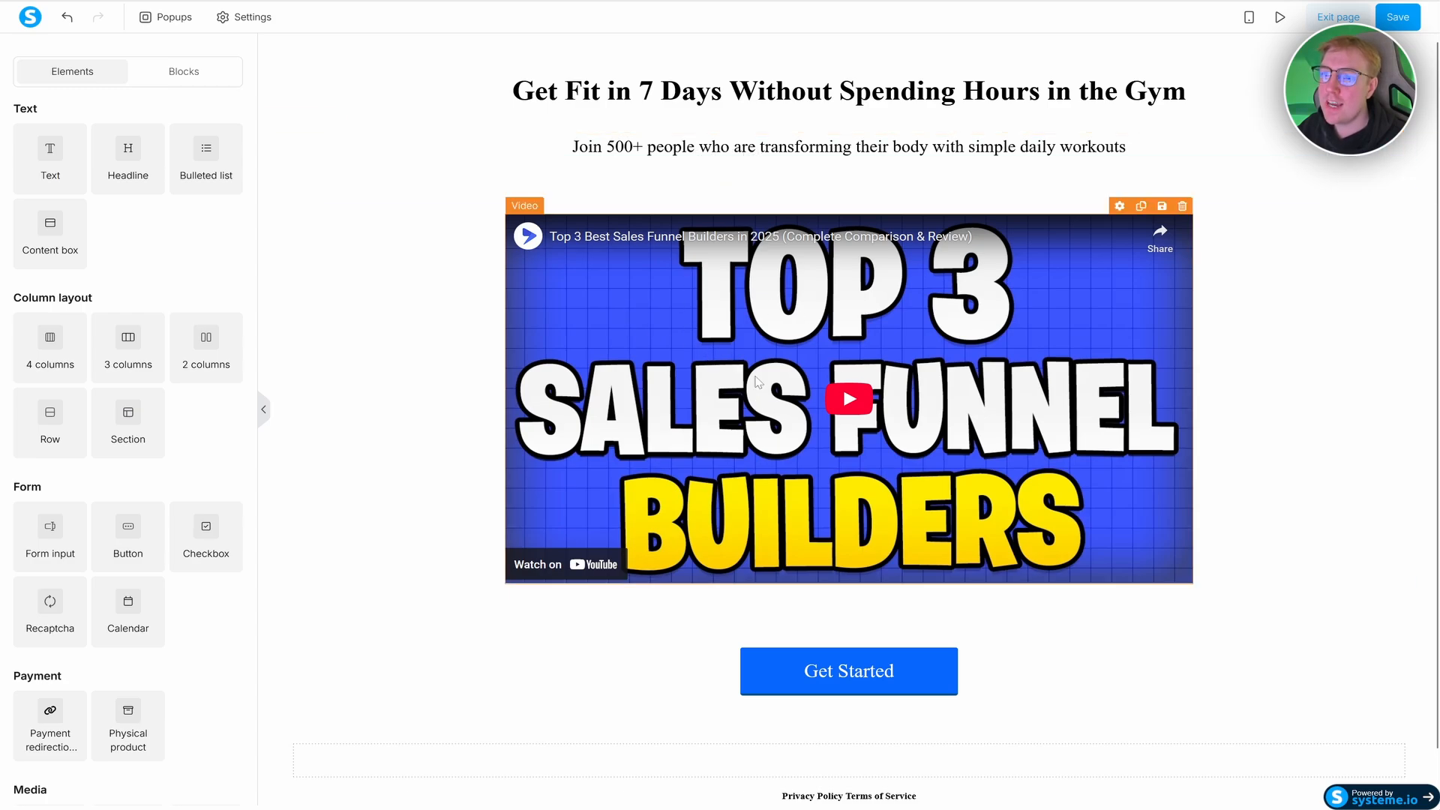
scroll(782, 366, down, 1)
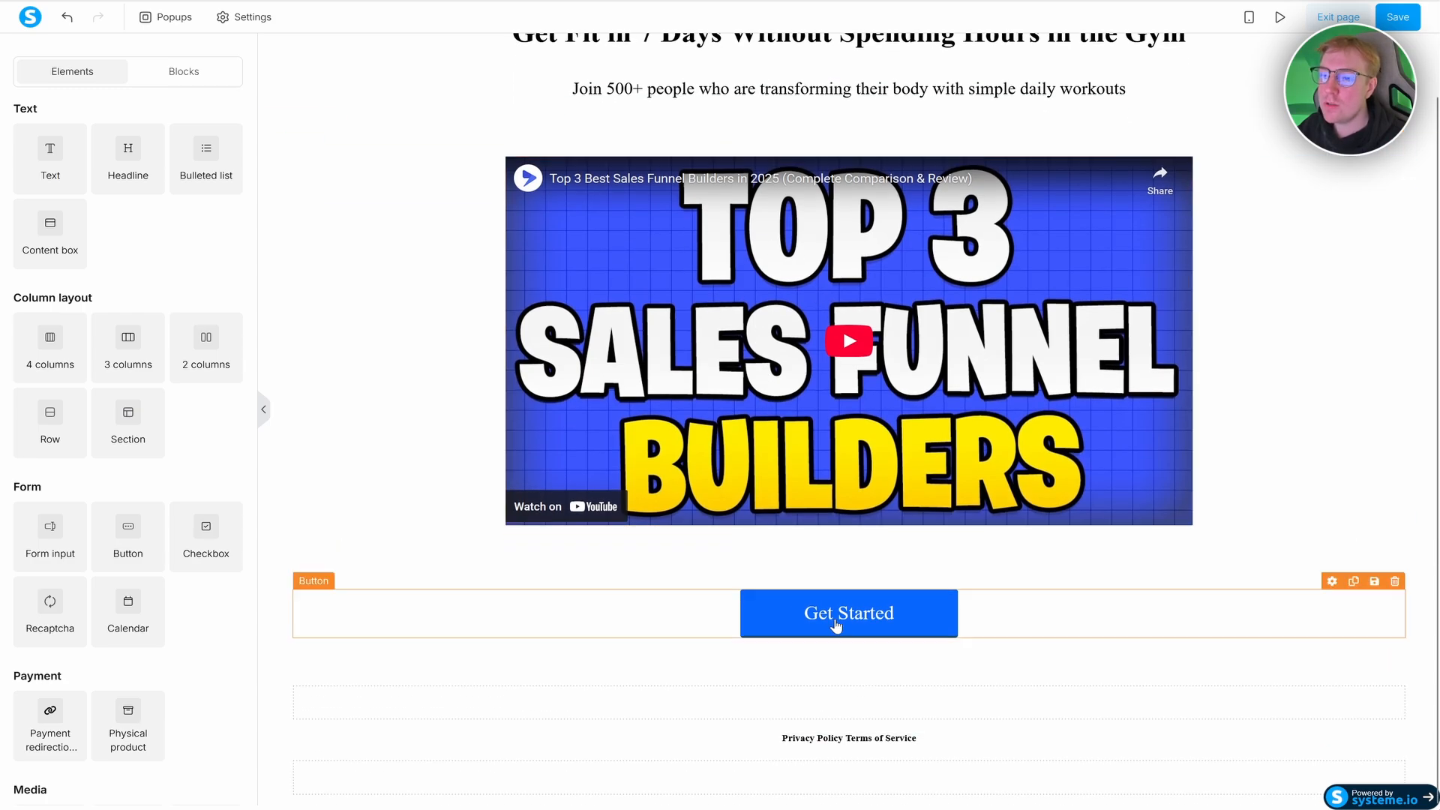
click(837, 623)
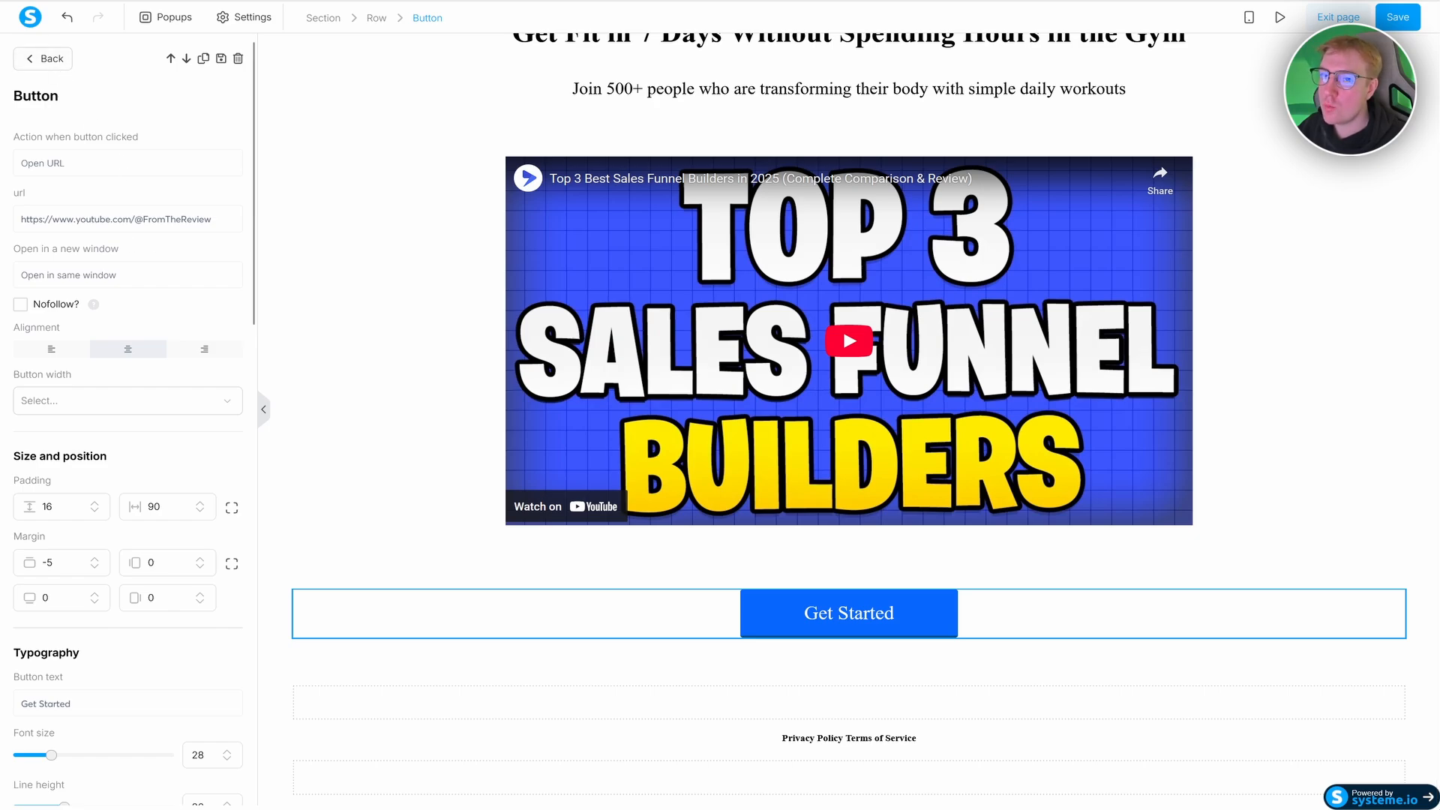
click(45, 60)
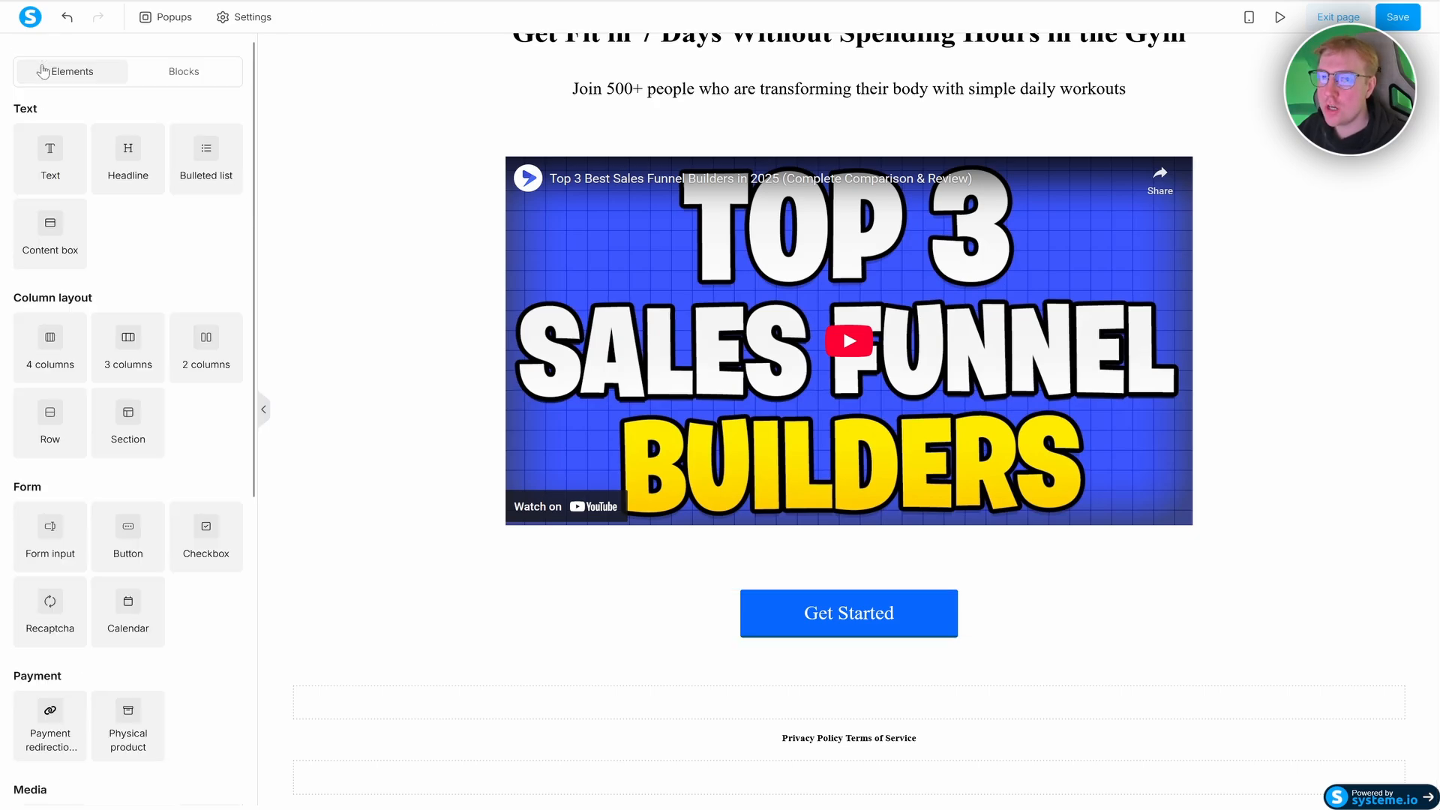
scroll(1000, 525, up, 1)
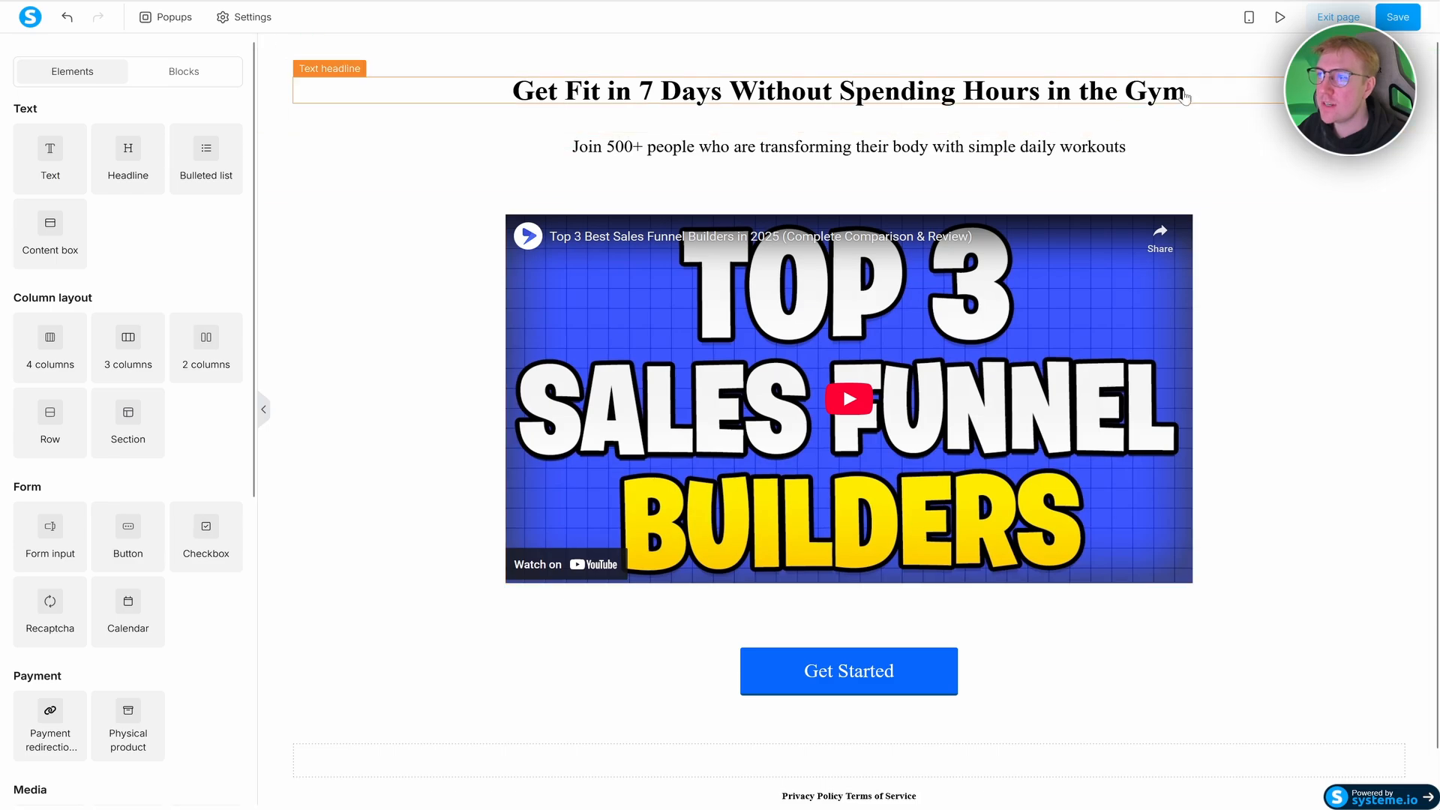
- Save the sales page and exit the page editor to the funnel's configuration
click(1387, 24)
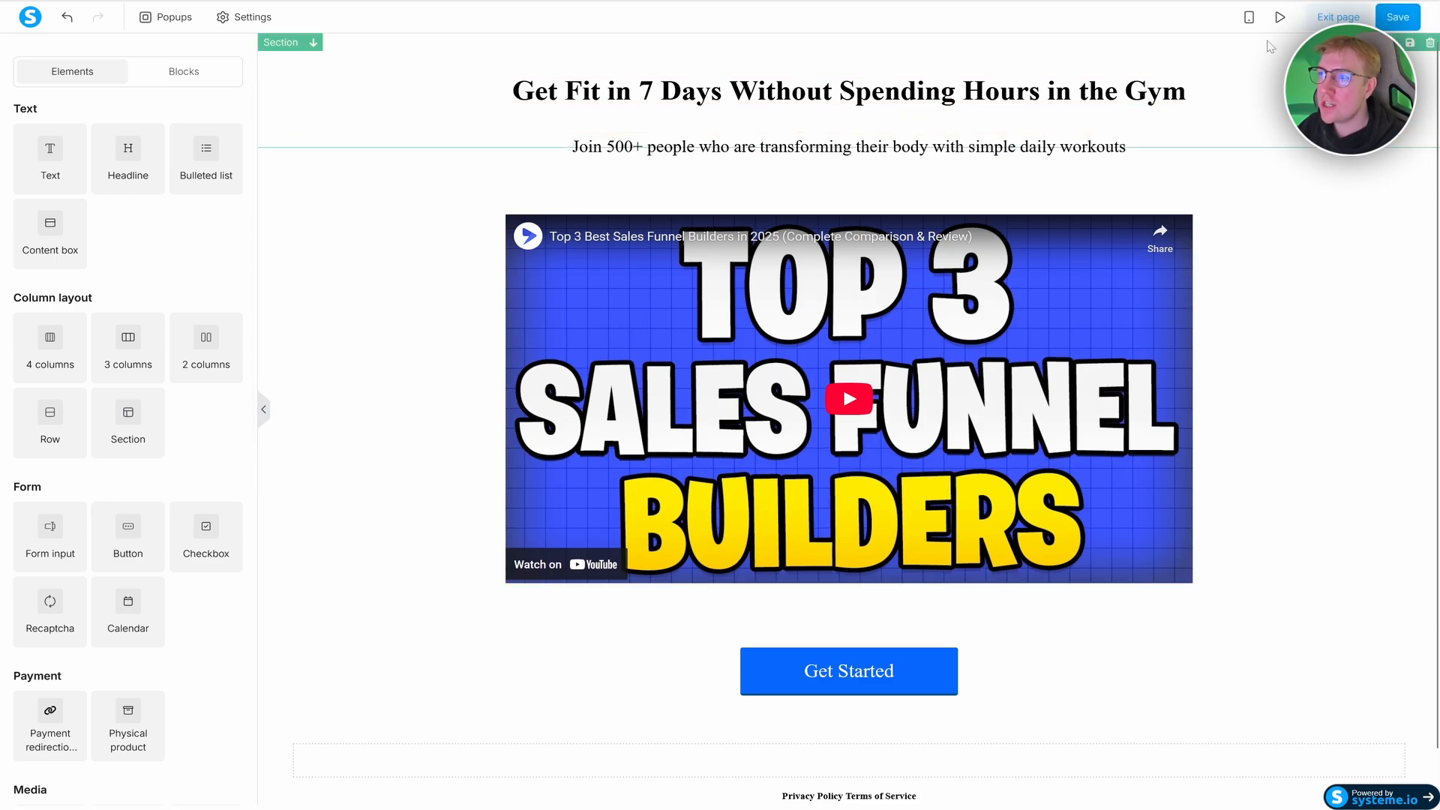
click(1326, 23)
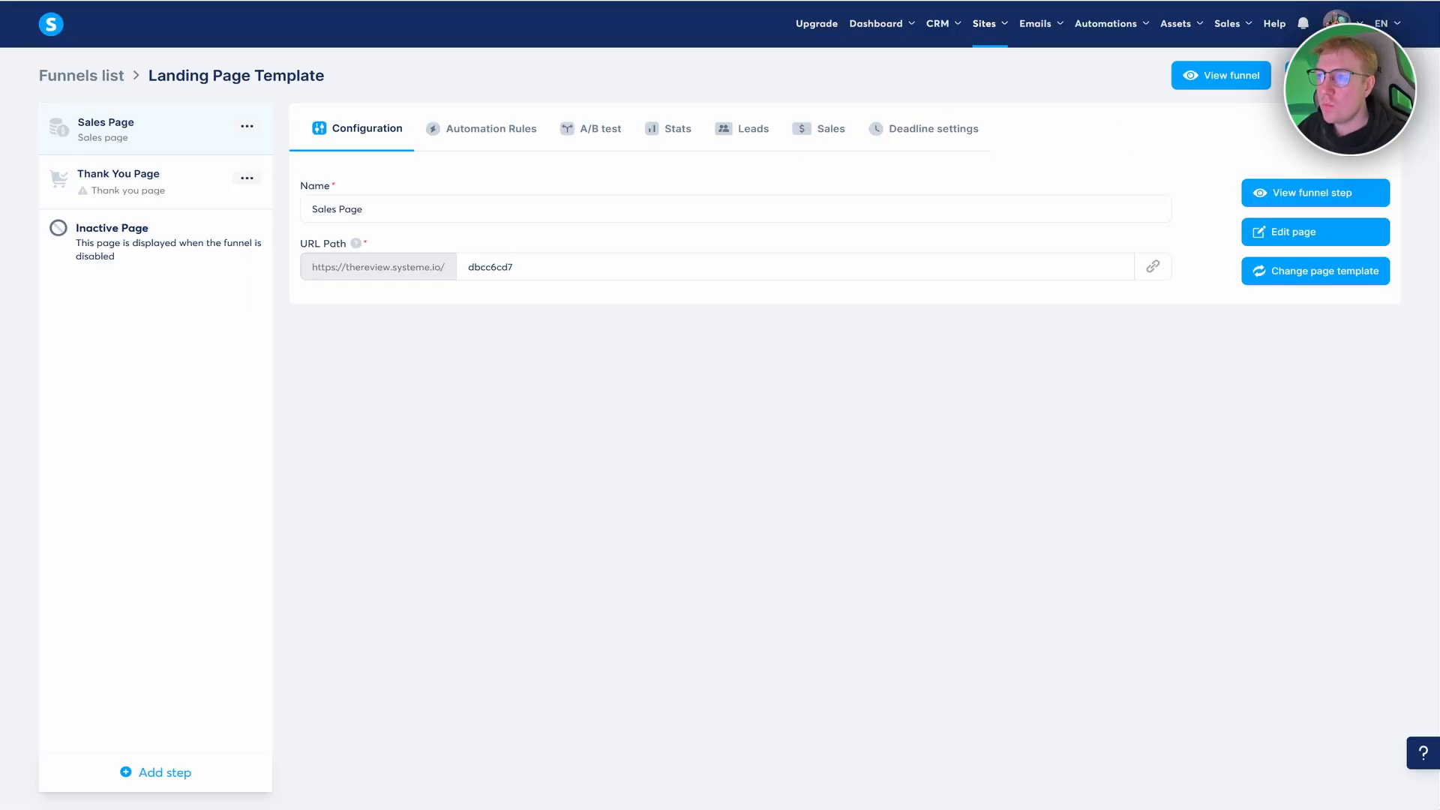
- View the live funnel and examine the published sales page from headline to footer
click(1221, 80)
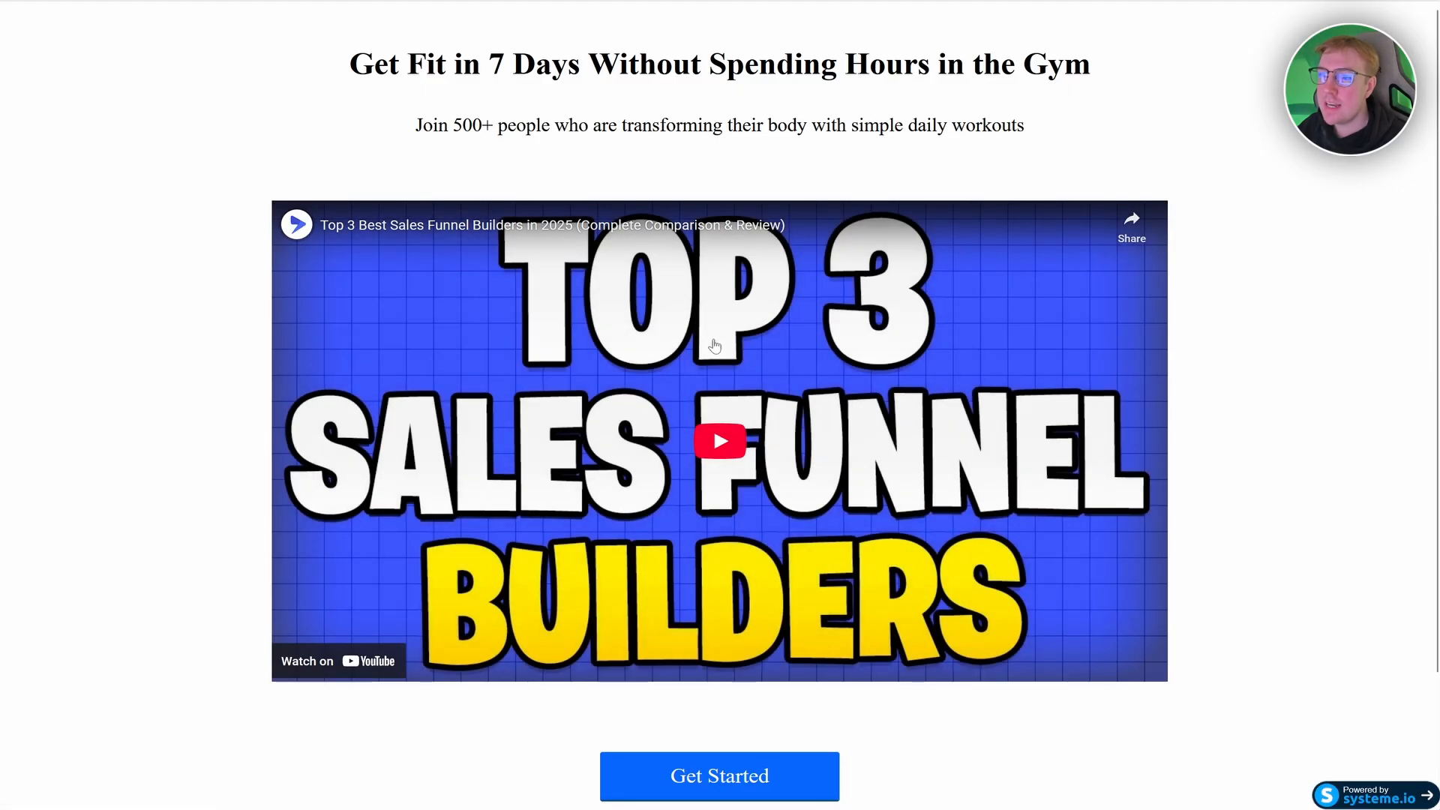
scroll(706, 207, down, 2)
scroll(707, 207, up, 2)
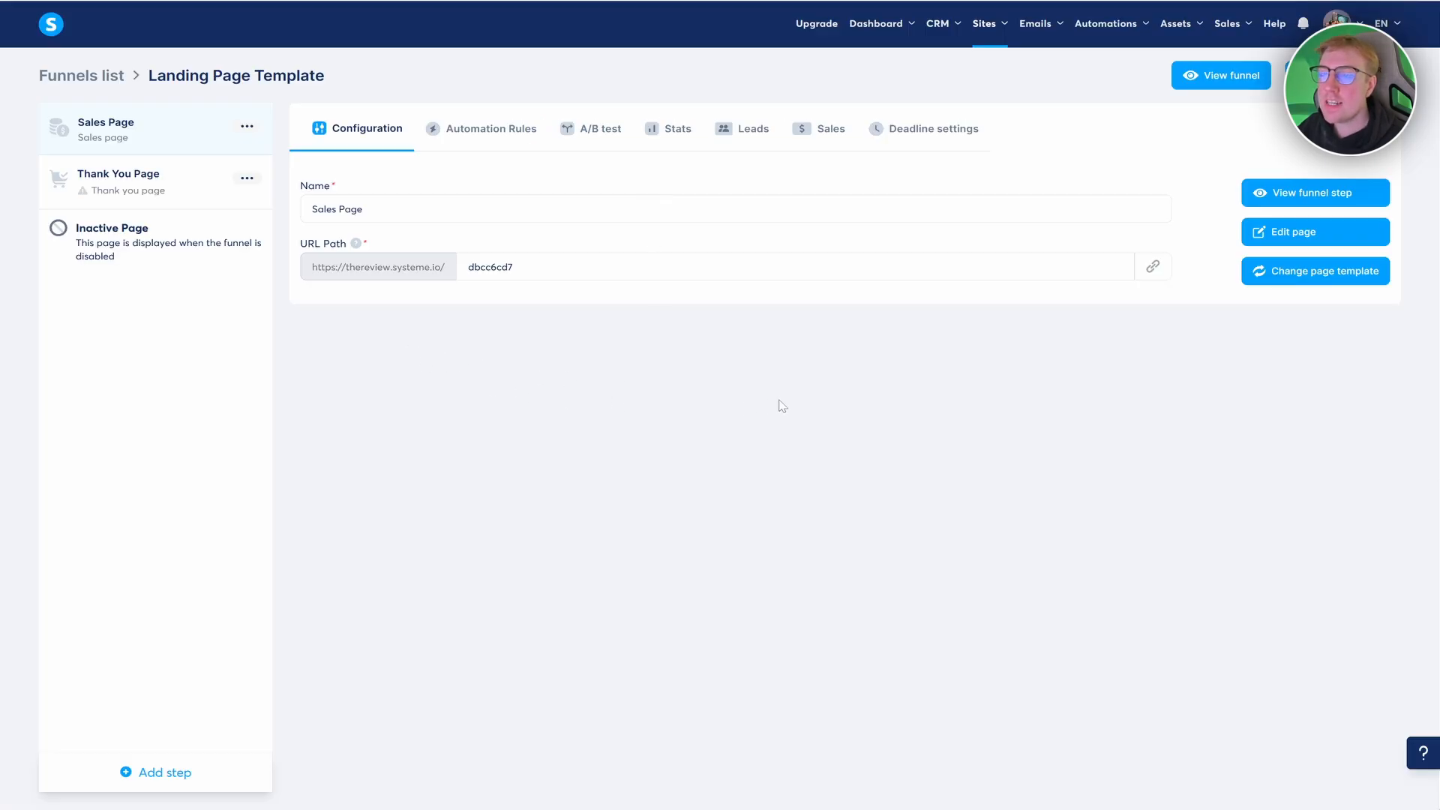
click(1216, 75)
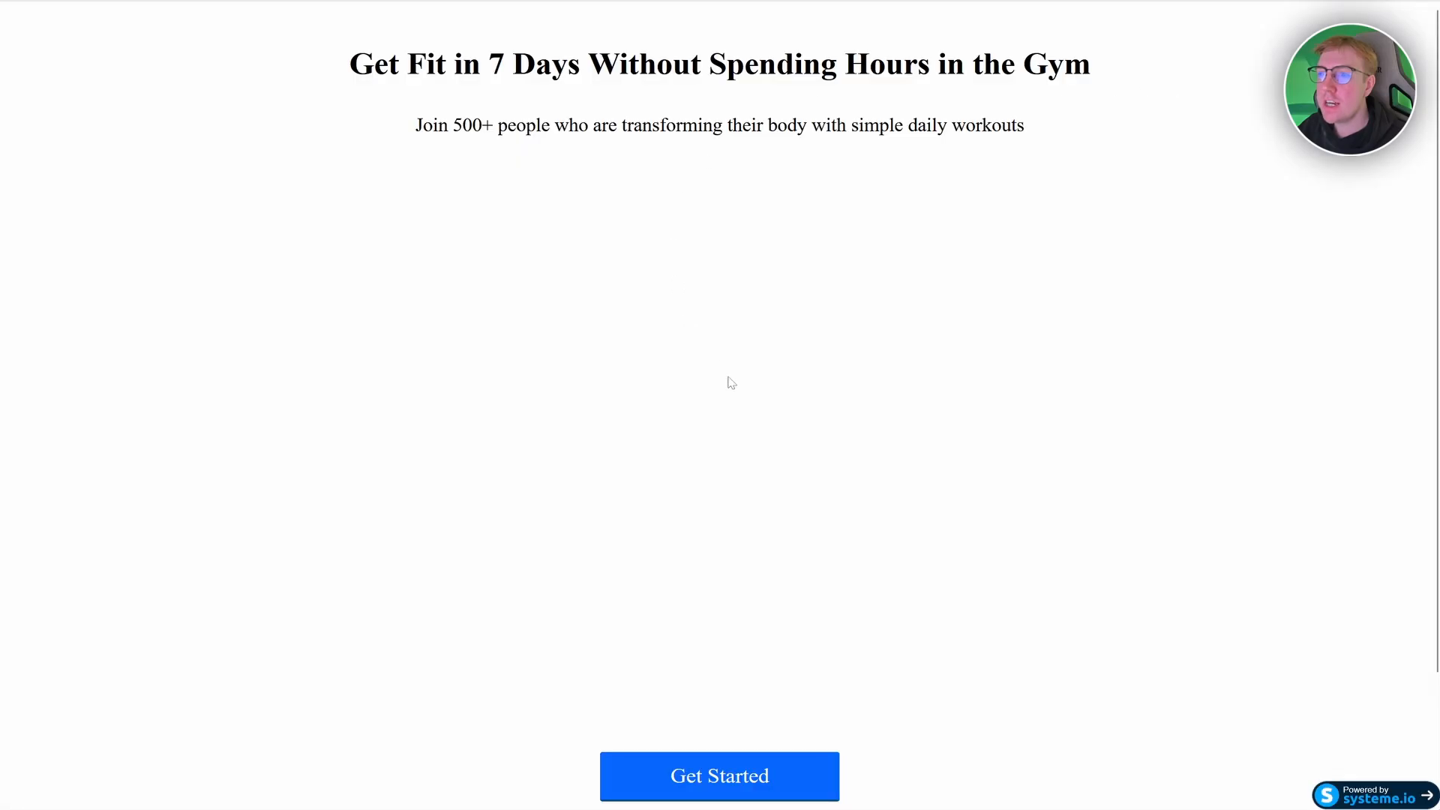